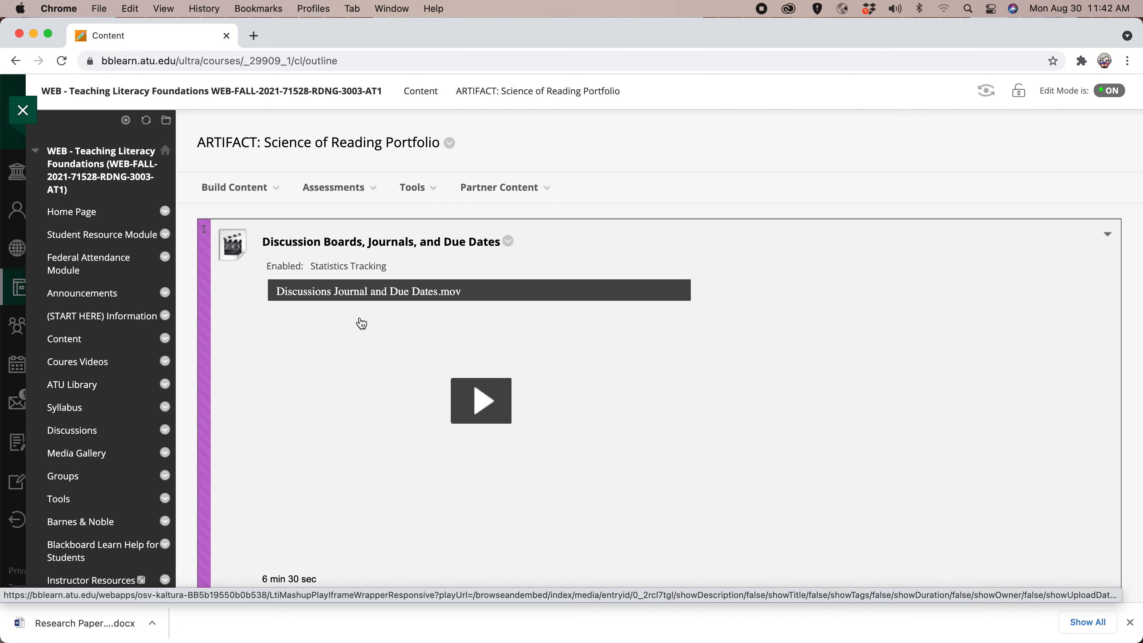
{"action": "scroll", "coordinate": [361, 323], "scroll_direction": "down", "scroll_amount": 15}
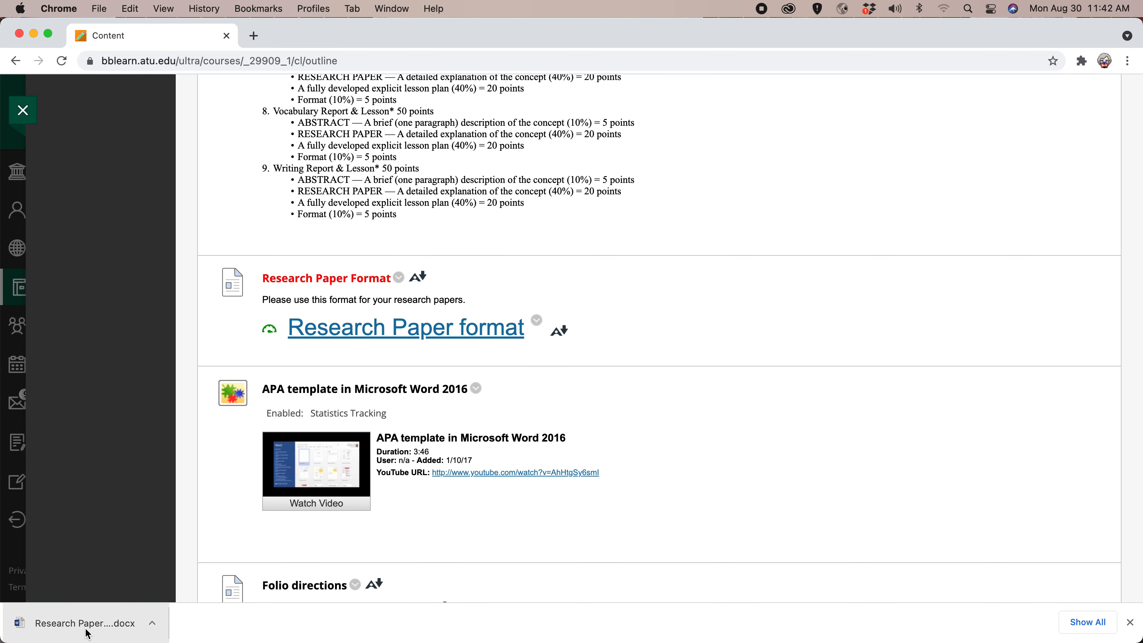
Open the downloaded Research Paper format document in Word.
{"action": "left_click", "coordinate": [87, 626]}
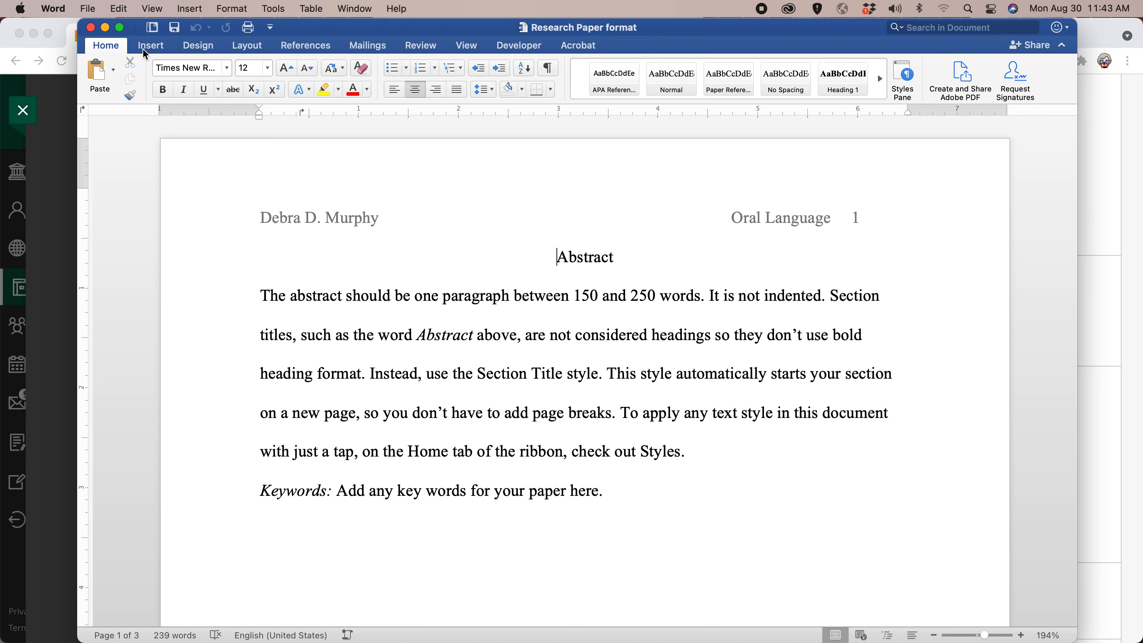
{"action": "left_click", "coordinate": [153, 47]}
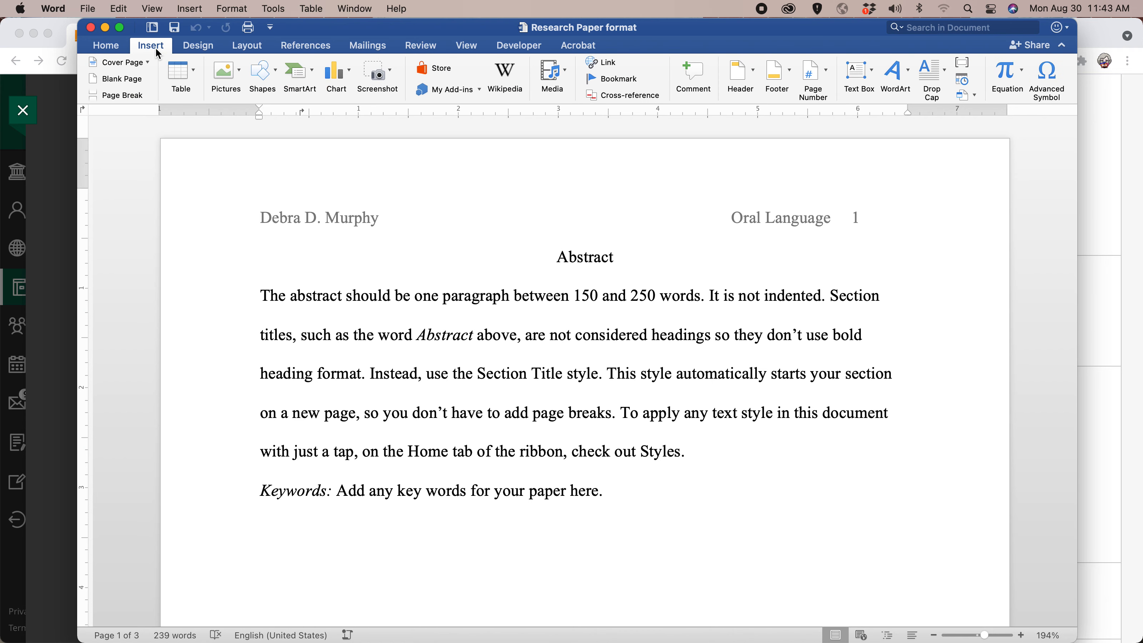
{"action": "left_click", "coordinate": [127, 69]}
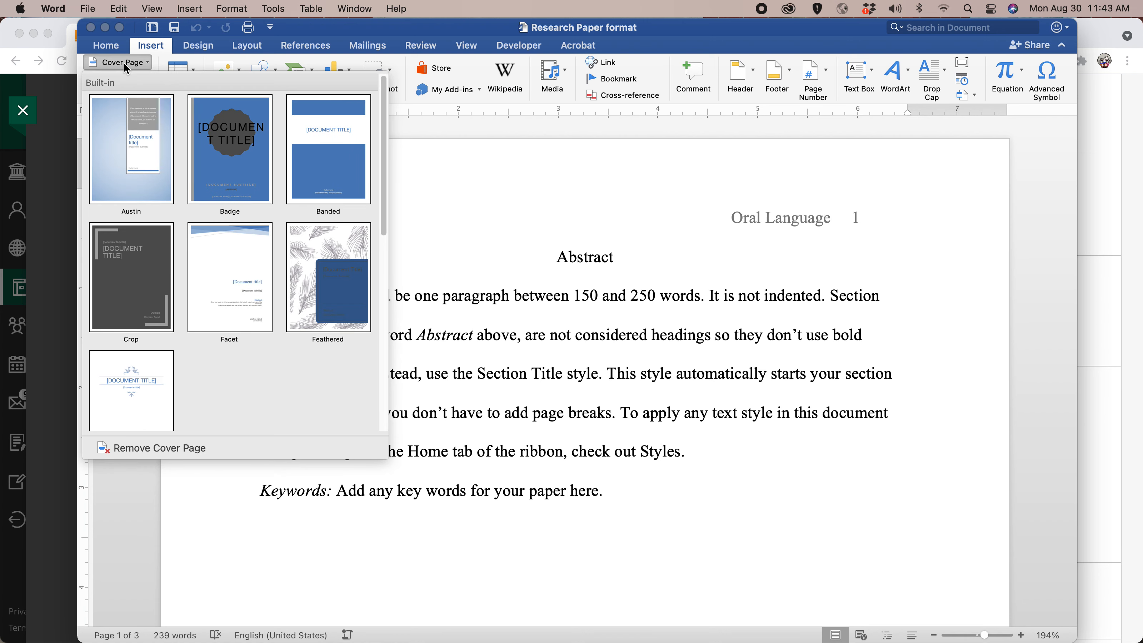
{"action": "scroll", "coordinate": [170, 242], "scroll_direction": "down", "scroll_amount": 3}
{"action": "scroll", "coordinate": [170, 242], "scroll_direction": "down", "scroll_amount": 10}
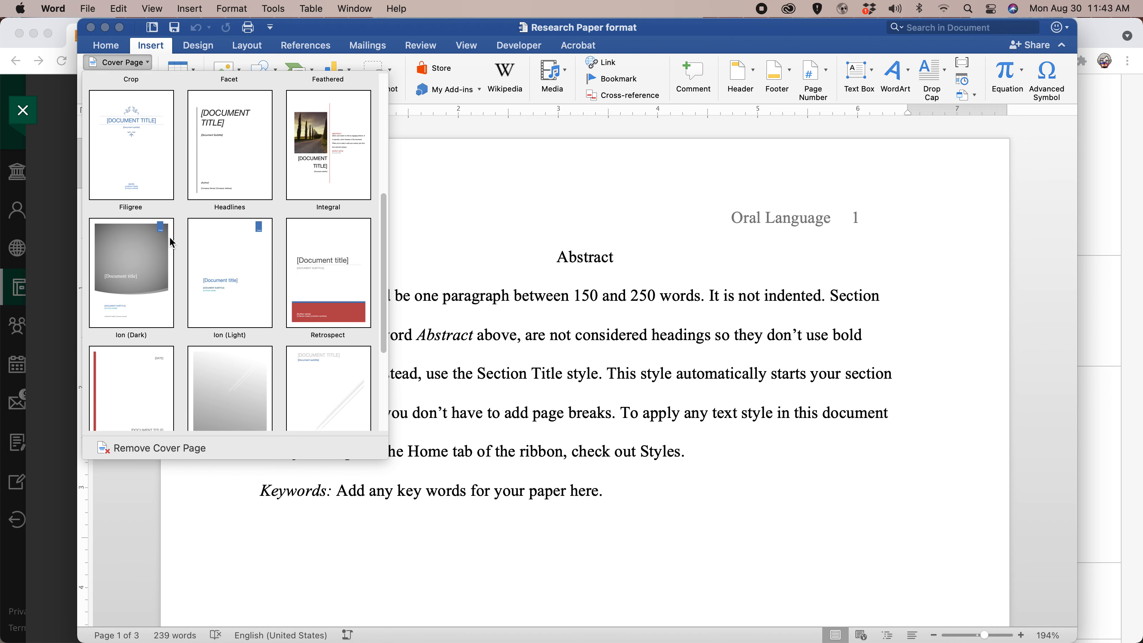
{"action": "scroll", "coordinate": [200, 124], "scroll_direction": "up", "scroll_amount": 12}
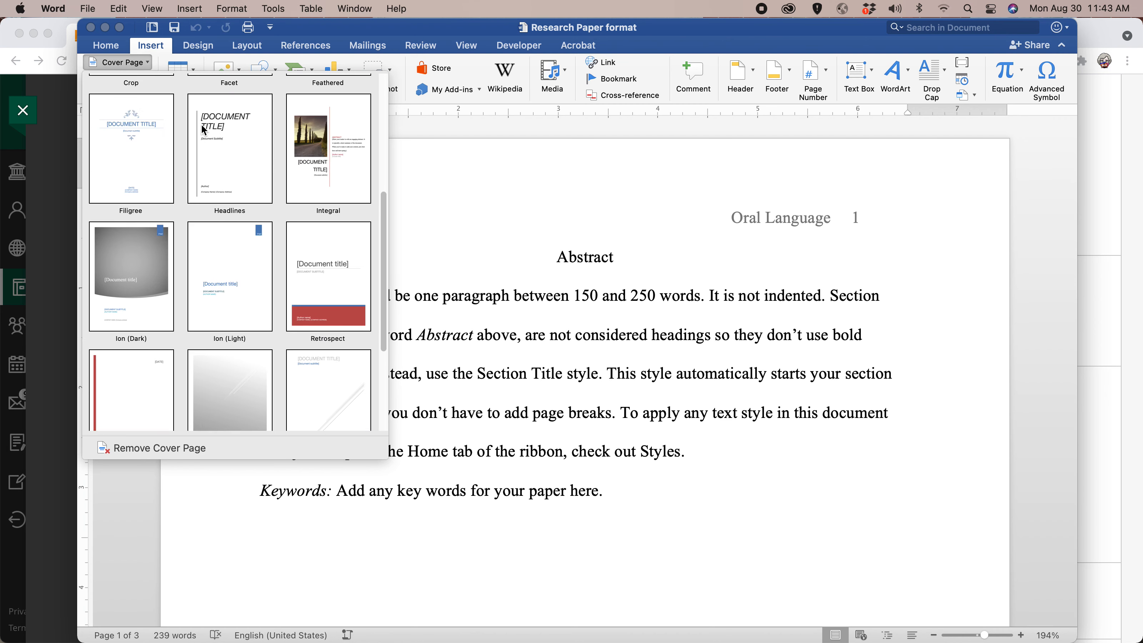
{"action": "left_click", "coordinate": [145, 65]}
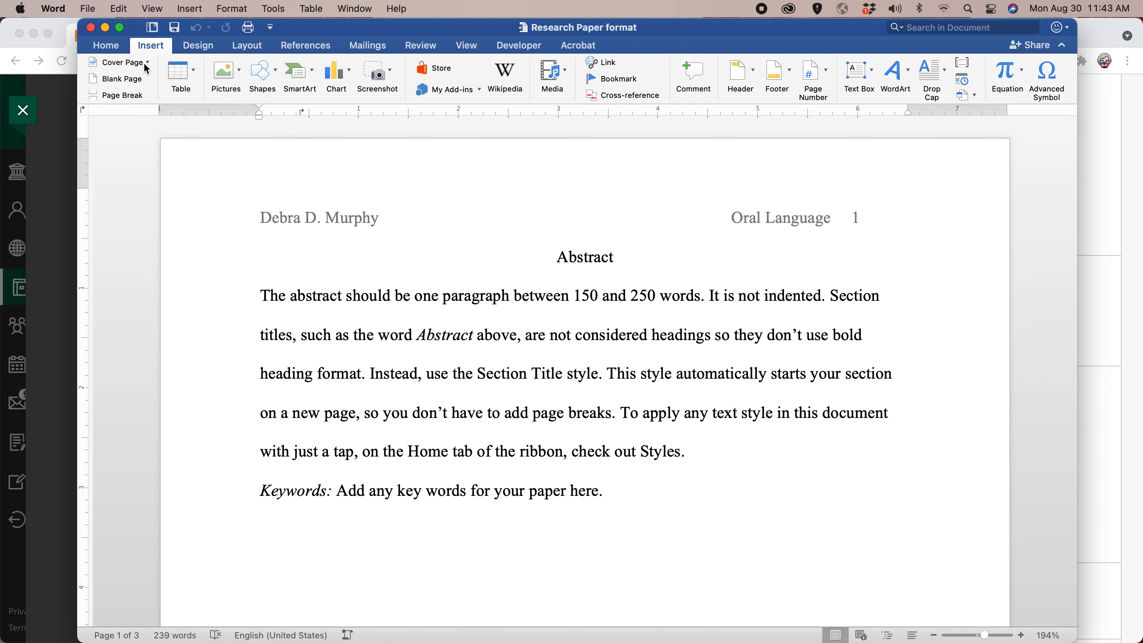
Insert a blank page before the Abstract page.
{"action": "left_click", "coordinate": [140, 86]}
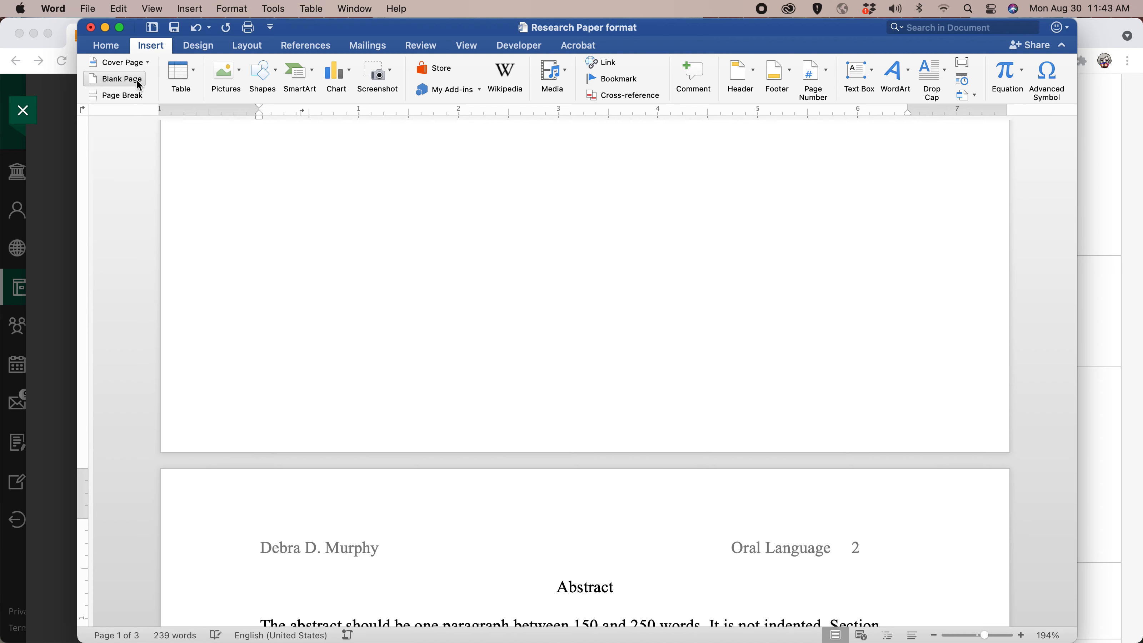
{"action": "scroll", "coordinate": [601, 266], "scroll_direction": "down", "scroll_amount": 5}
{"action": "scroll", "coordinate": [600, 268], "scroll_direction": "up", "scroll_amount": 10}
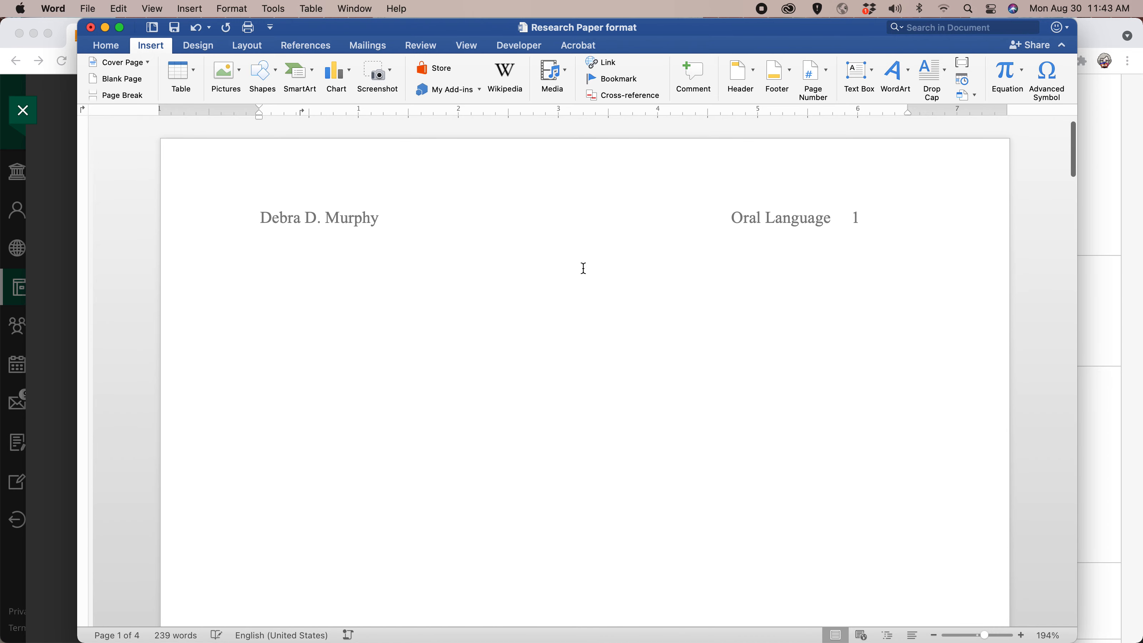
{"action": "left_click", "coordinate": [505, 329]}
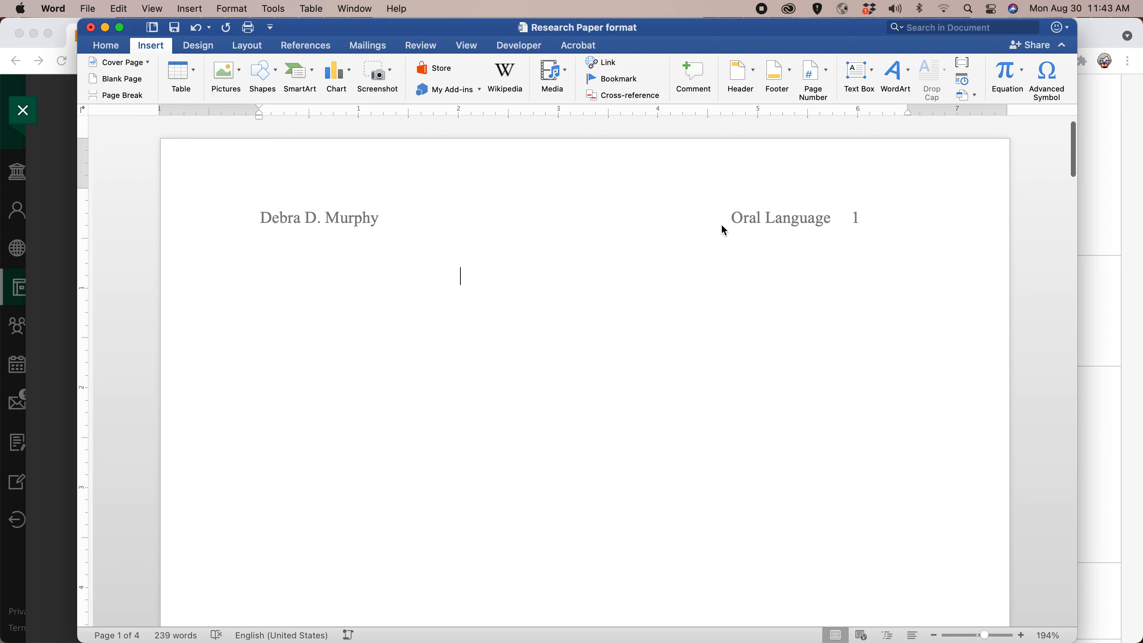
{"action": "left_click", "coordinate": [261, 216]}
{"action": "double_click", "coordinate": [263, 216]}
{"action": "left_click", "coordinate": [522, 47]}
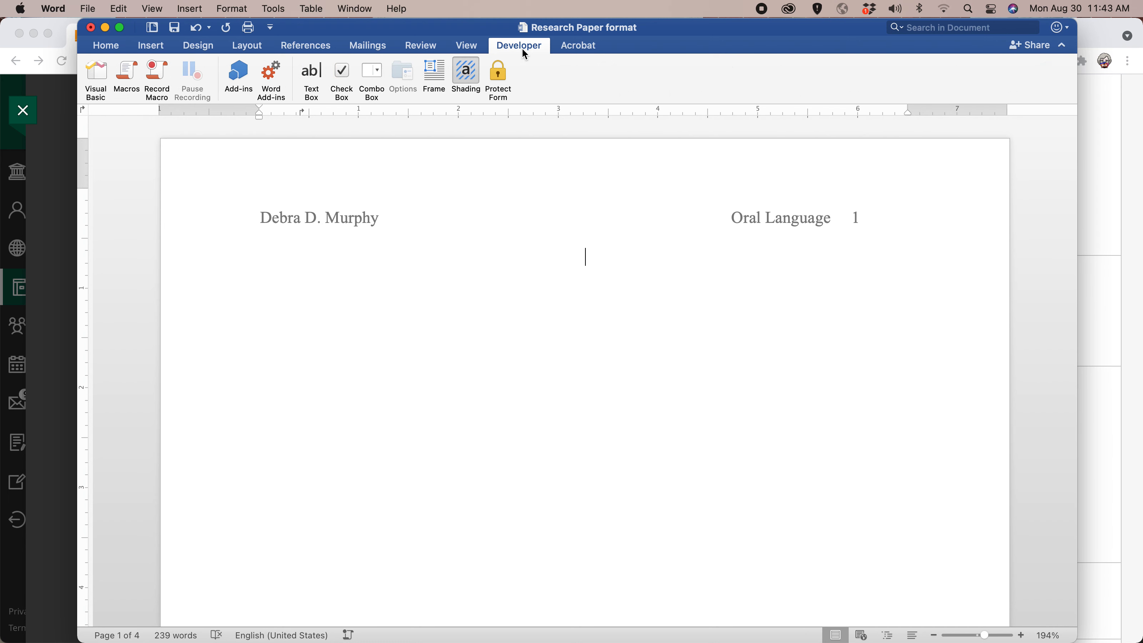
{"action": "left_click", "coordinate": [471, 46]}
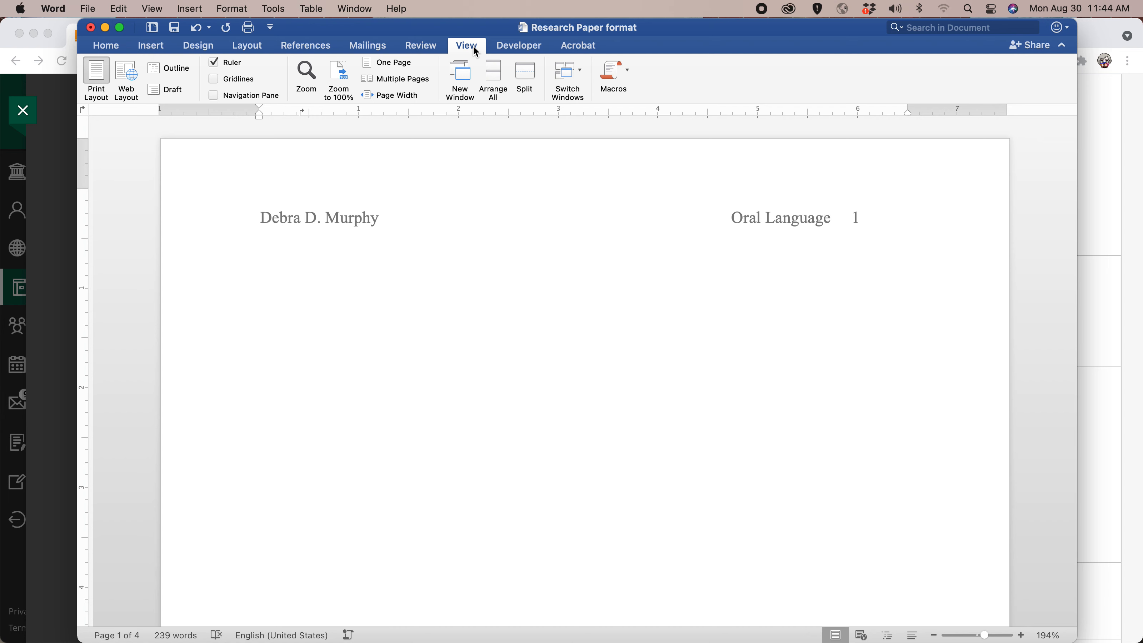
{"action": "left_click", "coordinate": [422, 45]}
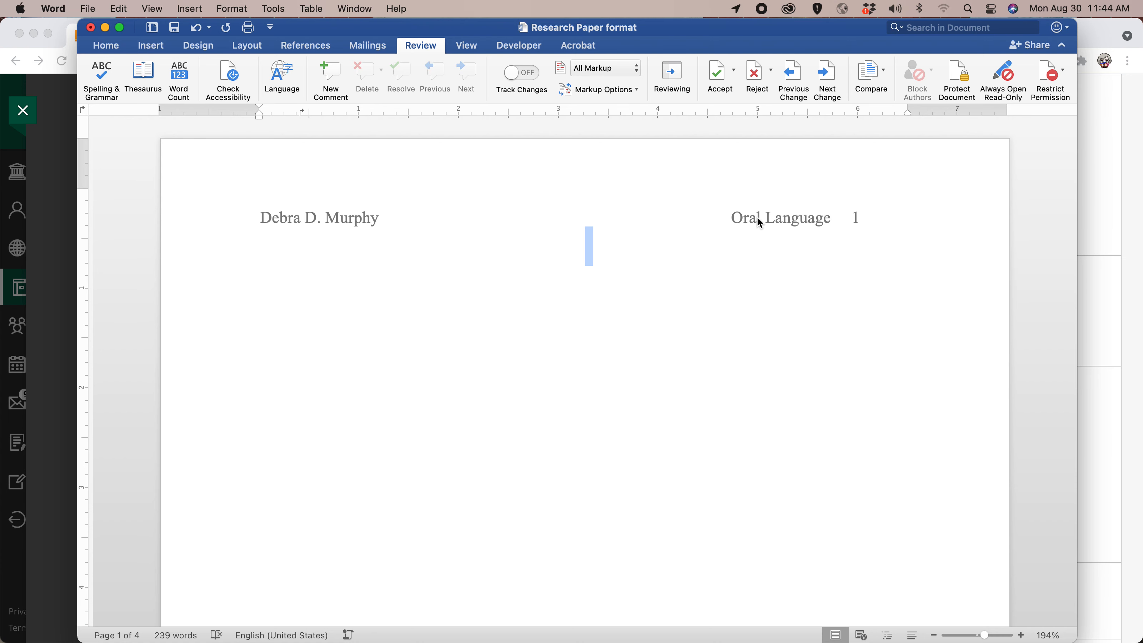
{"action": "scroll", "coordinate": [671, 233], "scroll_direction": "down", "scroll_amount": 3}
{"action": "scroll", "coordinate": [671, 234], "scroll_direction": "down", "scroll_amount": 10}
{"action": "scroll", "coordinate": [671, 234], "scroll_direction": "up", "scroll_amount": 13}
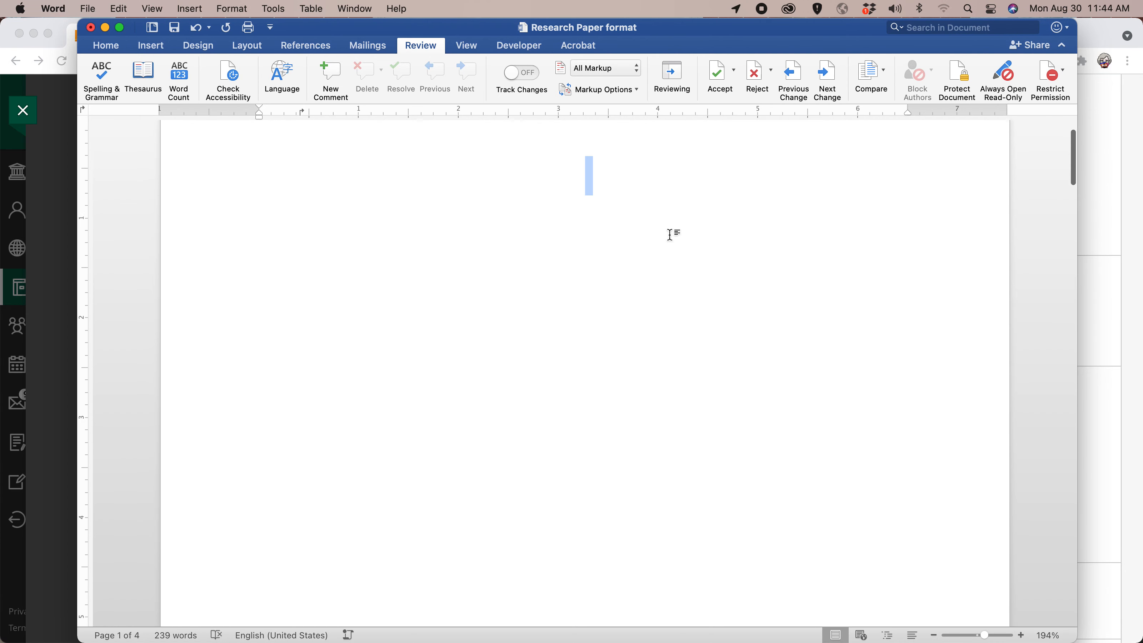
{"action": "scroll", "coordinate": [400, 273], "scroll_direction": "down", "scroll_amount": 20}
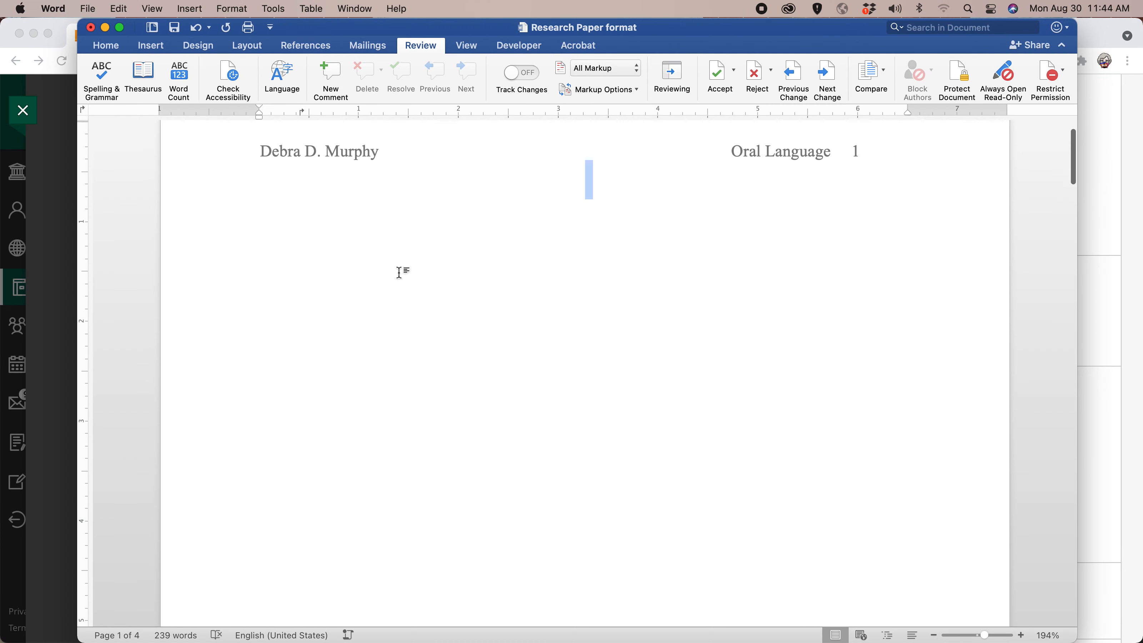
{"action": "scroll", "coordinate": [400, 274], "scroll_direction": "down", "scroll_amount": 15}
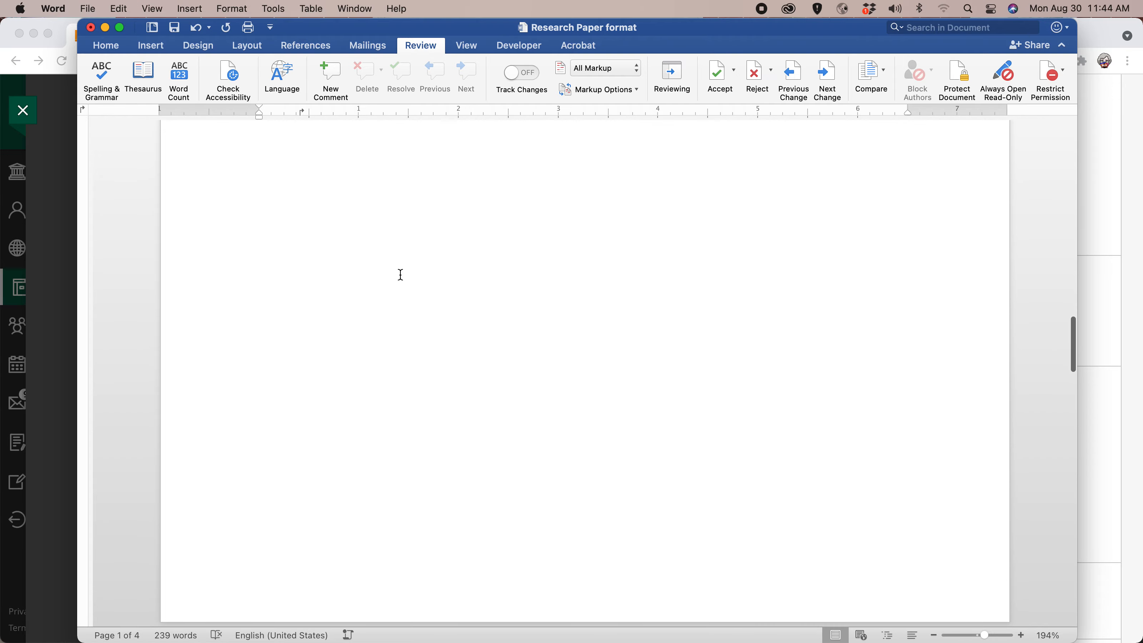
{"action": "scroll", "coordinate": [407, 273], "scroll_direction": "up", "scroll_amount": 20}
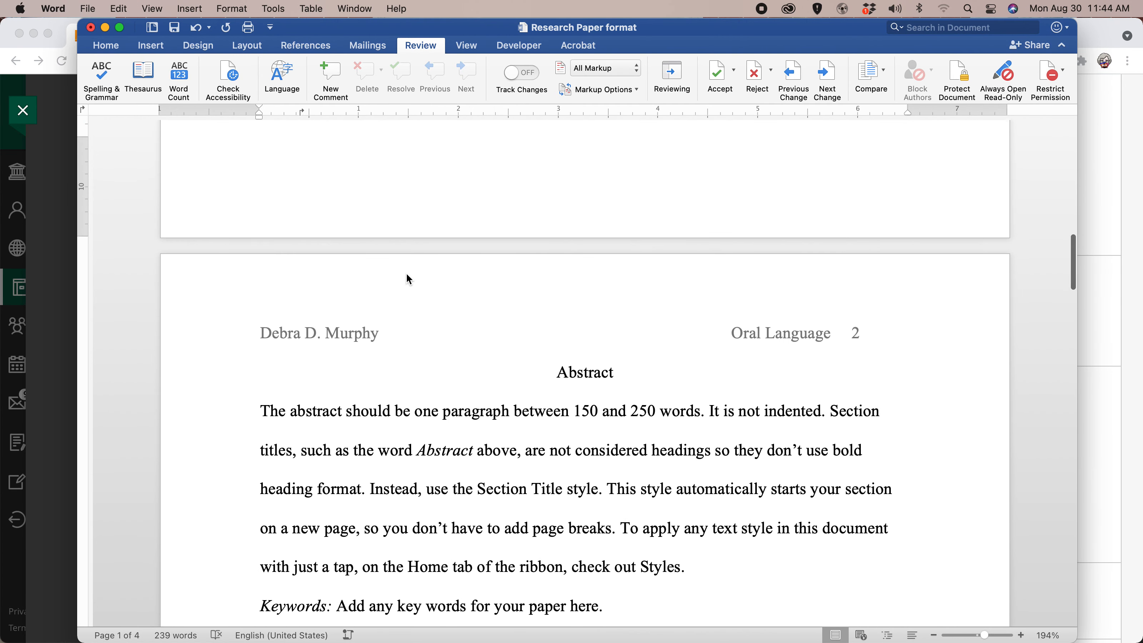
{"action": "scroll", "coordinate": [411, 275], "scroll_direction": "up", "scroll_amount": 3}
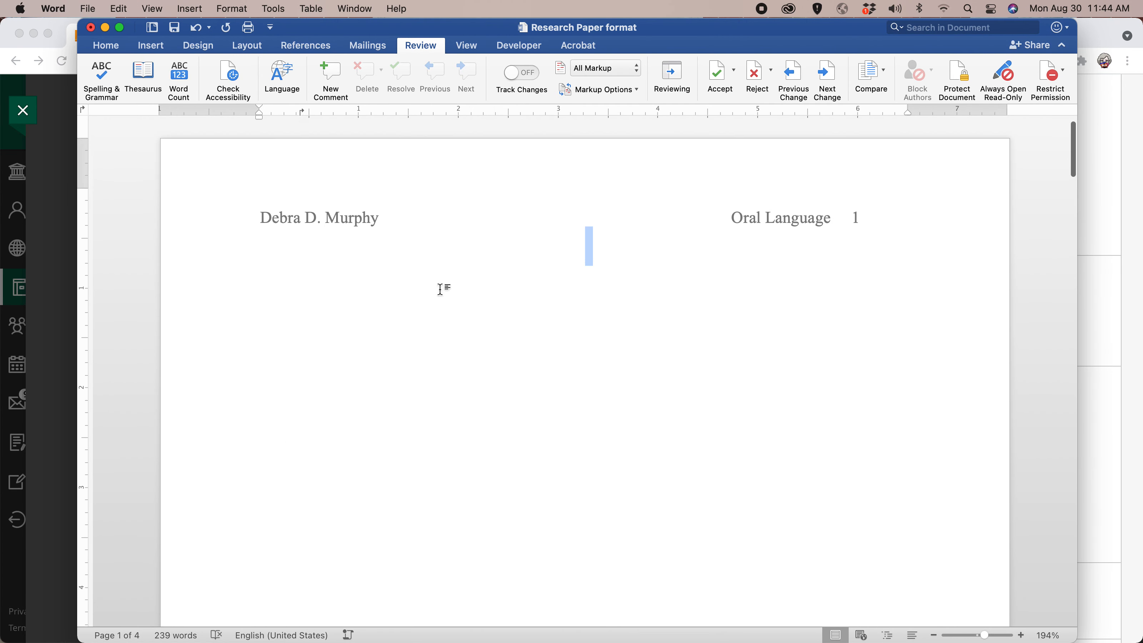
Add the centered title "Oral Language" several blank lines down on the empty first page.
{"action": "key", "text": "Return"}
{"action": "key", "text": "Return"}
{"action": "key", "text": "Return"}
{"action": "key", "text": "Return"}
{"action": "key", "text": "Return"}
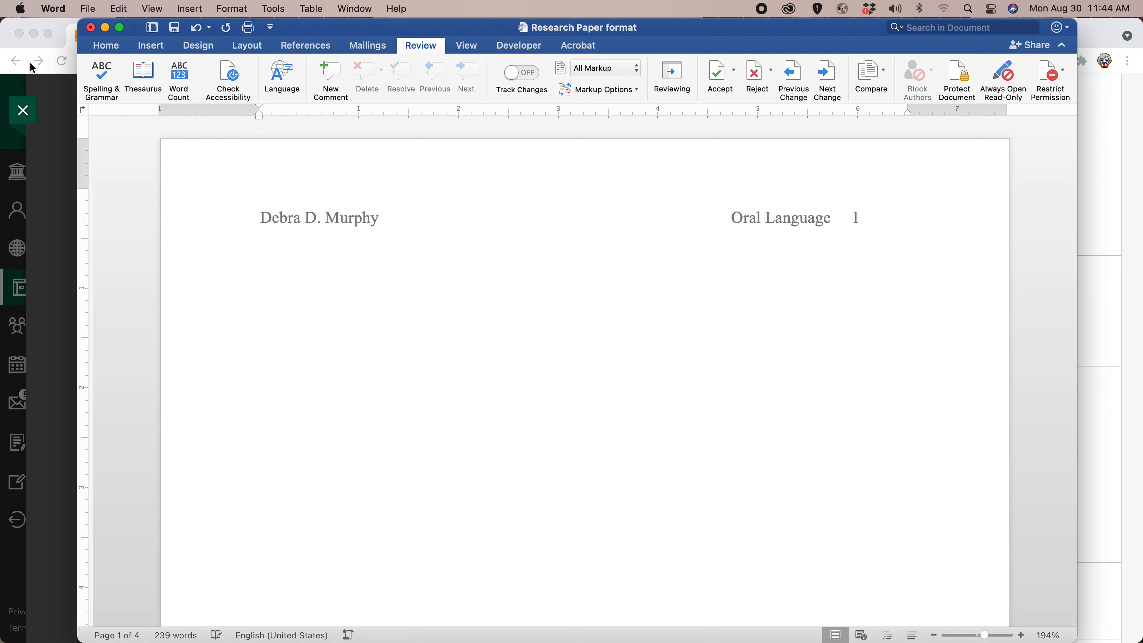
{"action": "left_click", "coordinate": [107, 46]}
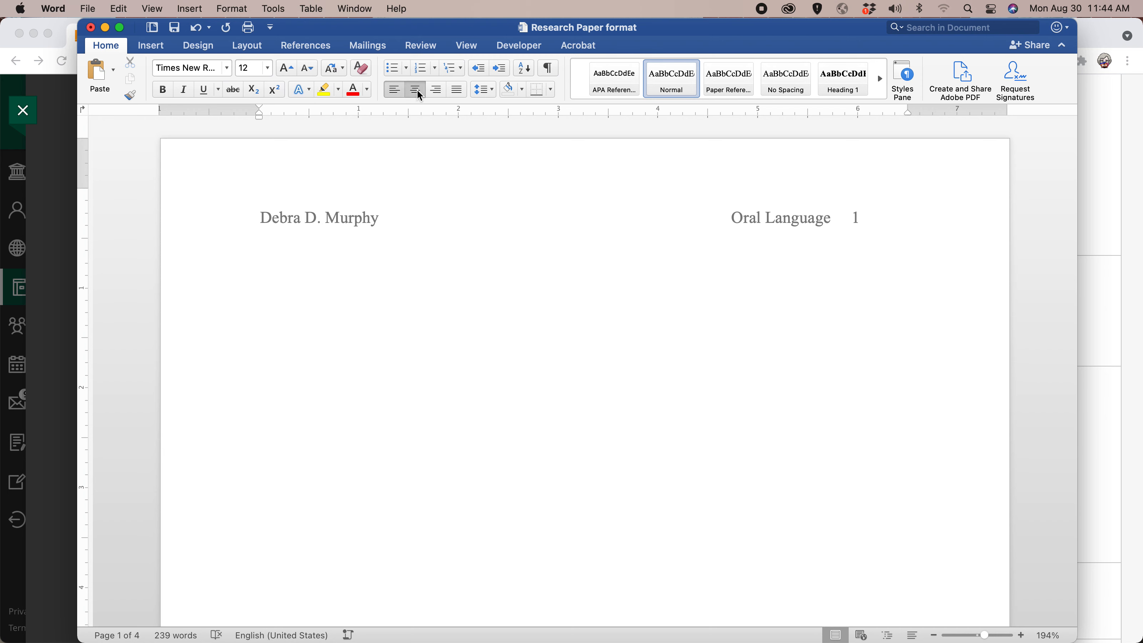
{"action": "key", "text": "Return"}
{"action": "key", "text": "Return"}
{"action": "key", "text": "Return"}
{"action": "key", "text": "Return"}
{"action": "key", "text": "Return"}
{"action": "key", "text": "Return"}
{"action": "type", "text": "Oral Language"}
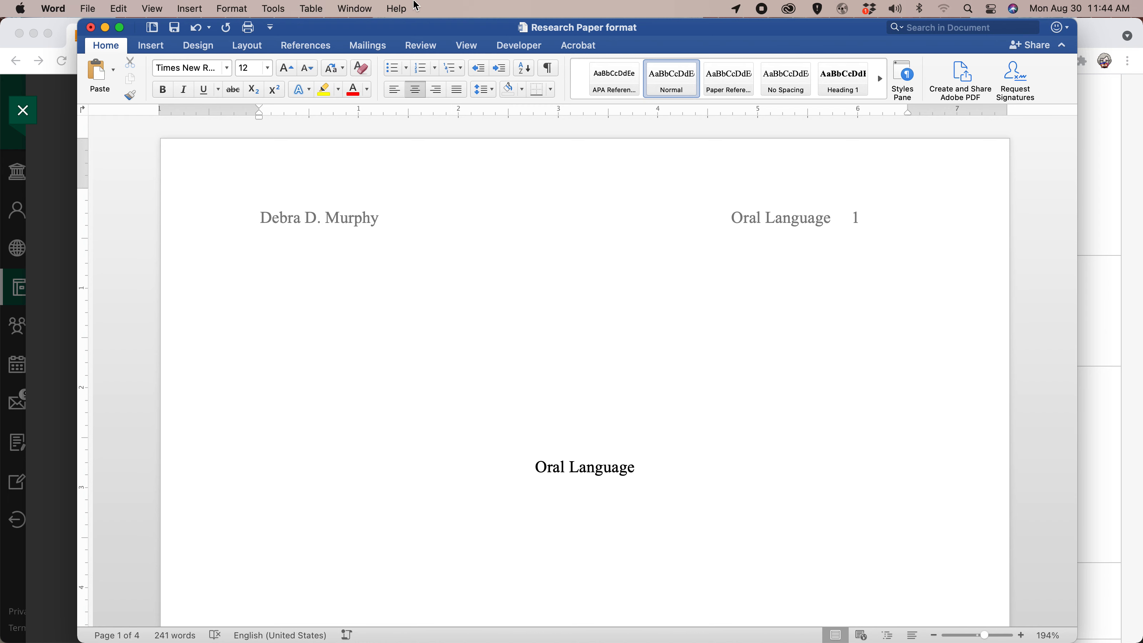
Set the line spacing of the "Oral Language" title and the line below it to 2.0.
{"action": "left_click", "coordinate": [491, 91]}
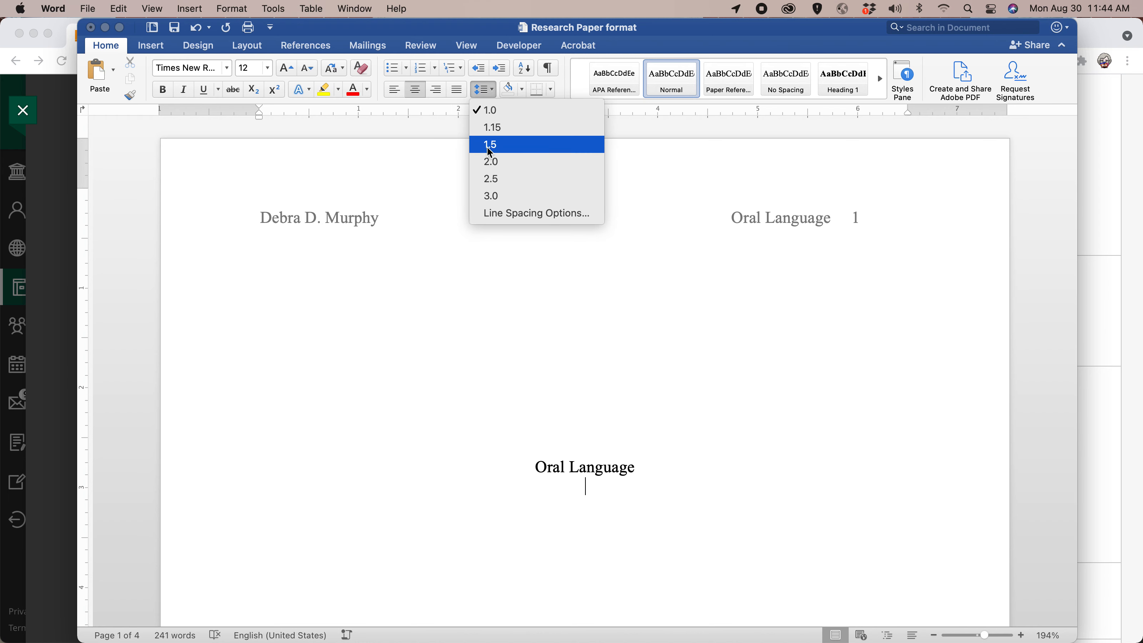
{"action": "left_click", "coordinate": [494, 167]}
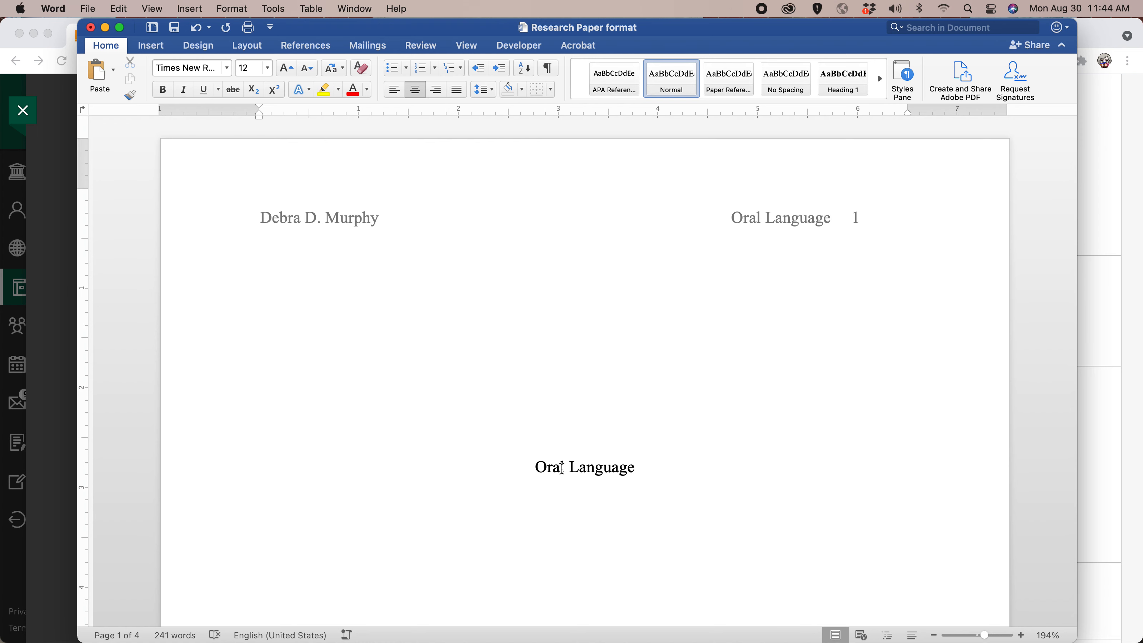
{"action": "double_click", "coordinate": [560, 466]}
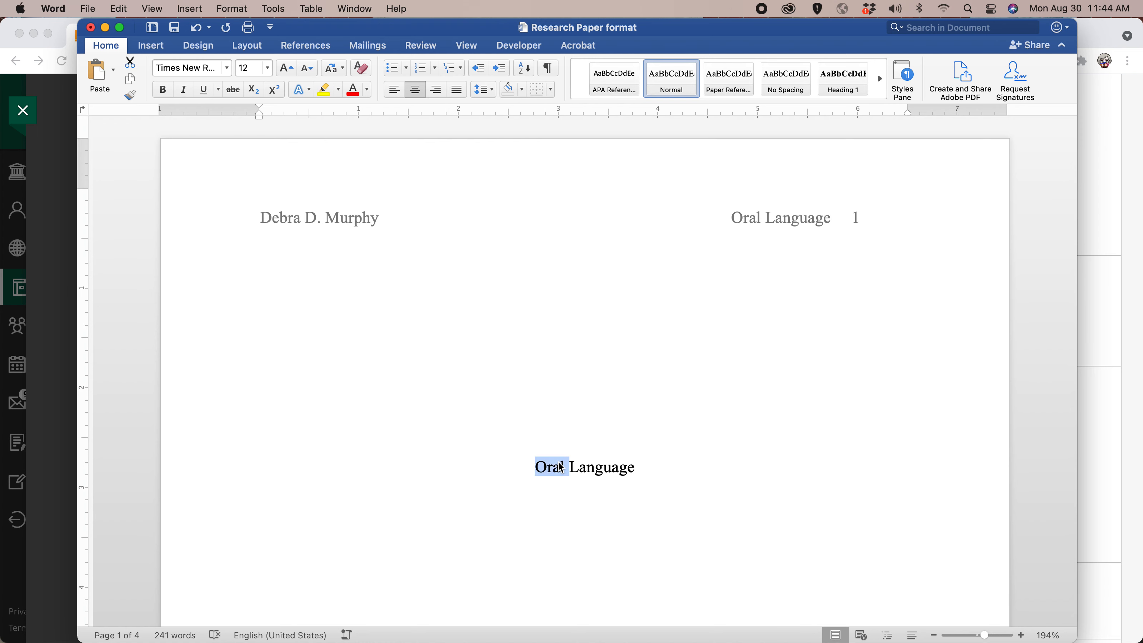
{"action": "left_click", "coordinate": [532, 466]}
{"action": "left_click_drag", "start_coordinate": [533, 467], "coordinate": [648, 467]}
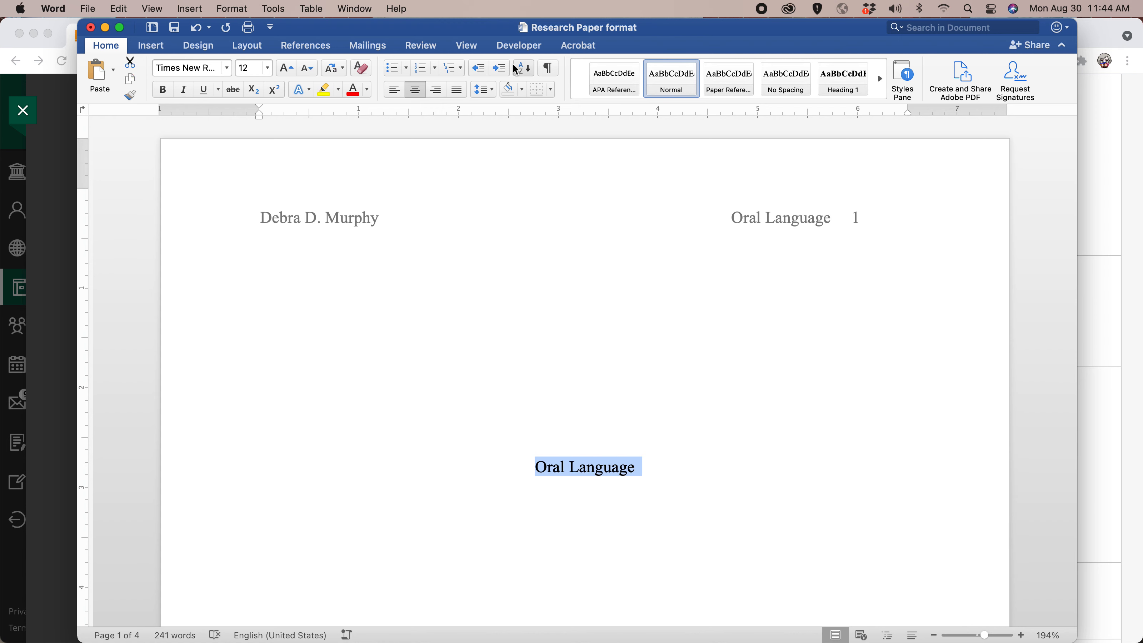
{"action": "left_click", "coordinate": [493, 90]}
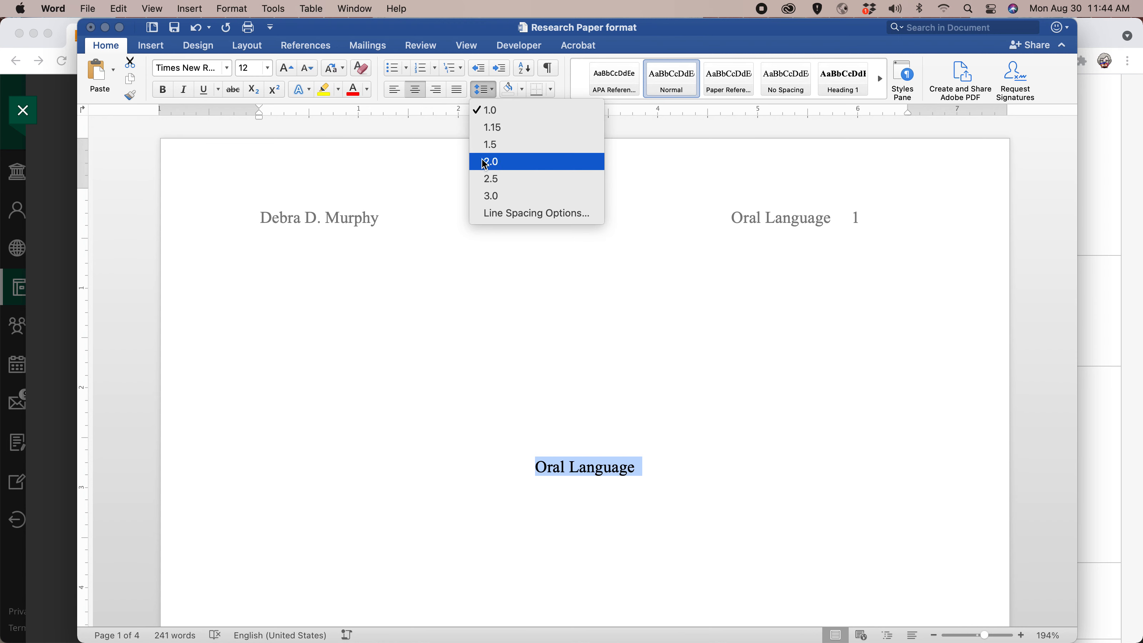
{"action": "left_click", "coordinate": [493, 161]}
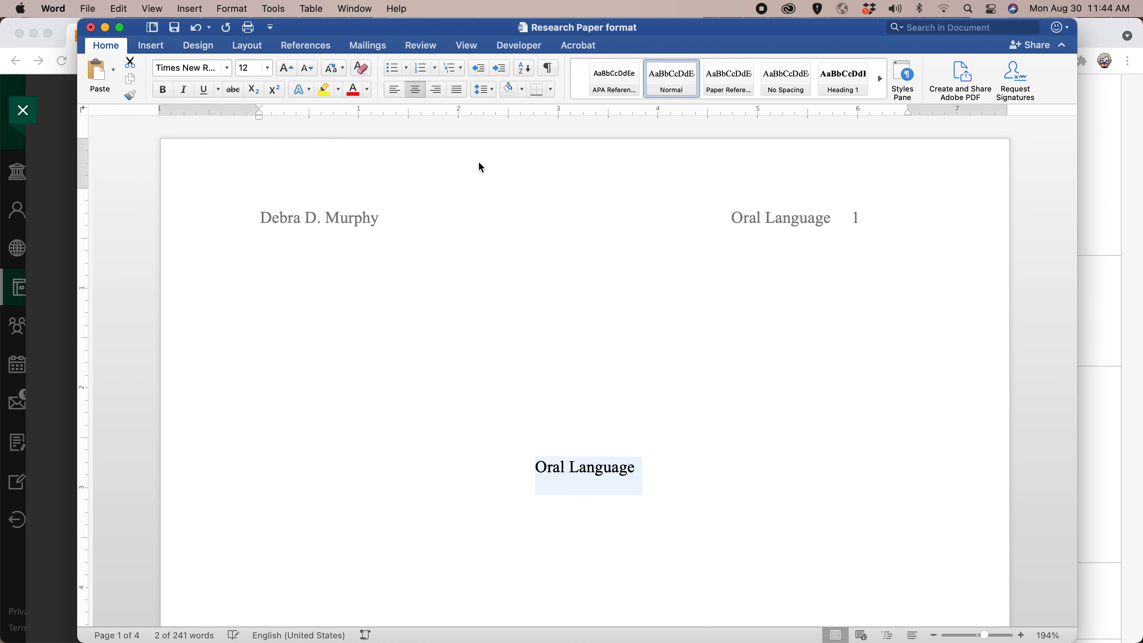
Enter the author's full name on the line below the cover page title and start a new line.
{"action": "left_click", "coordinate": [641, 472]}
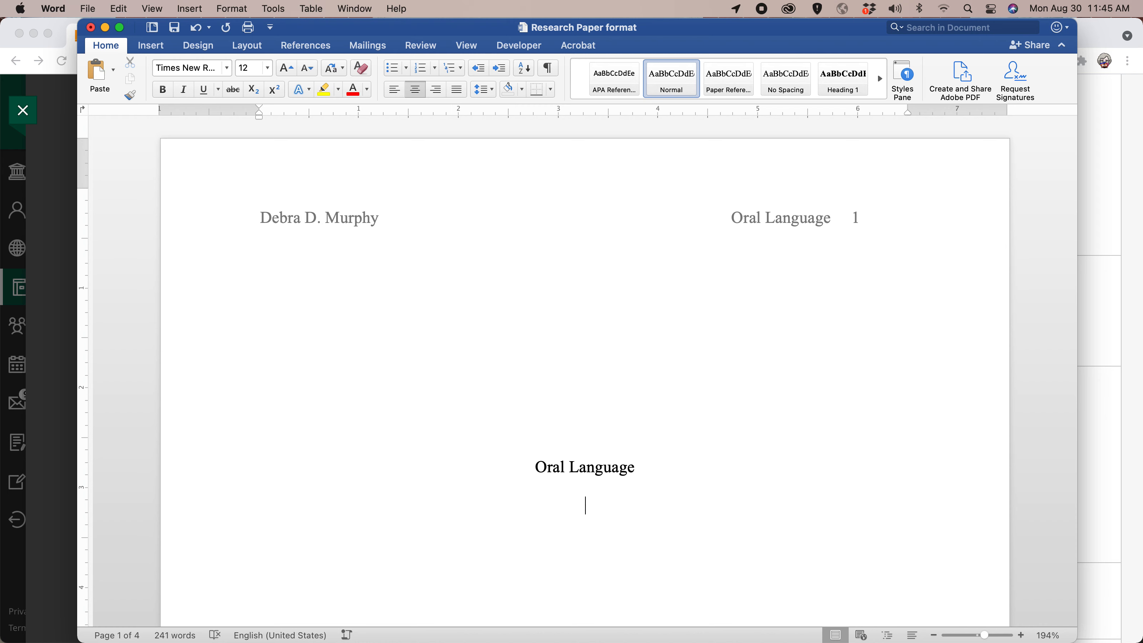
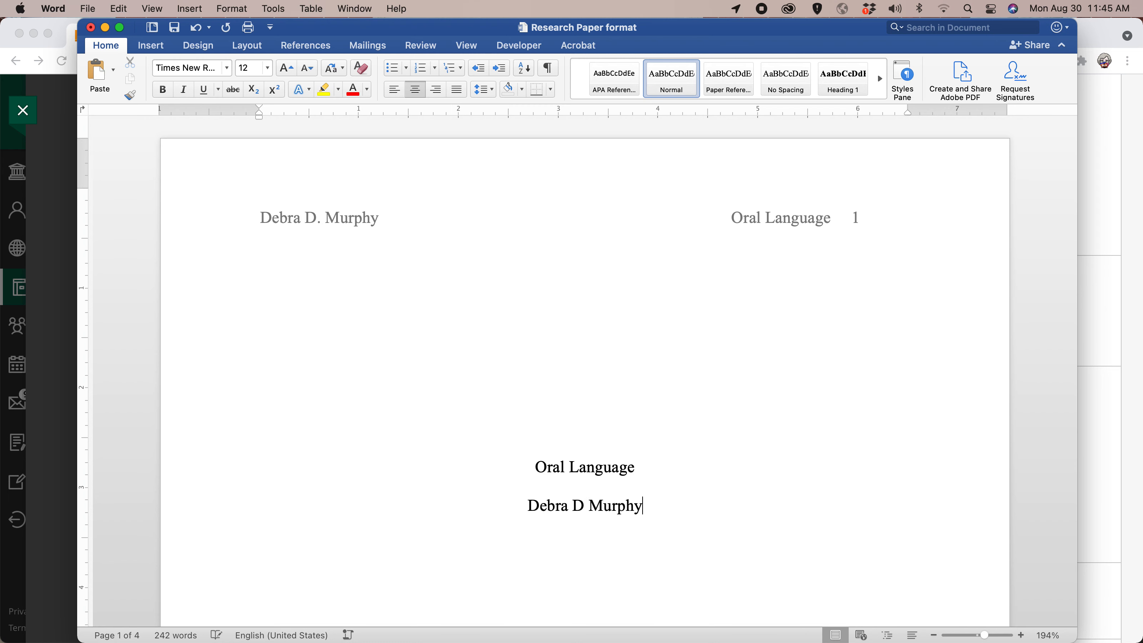
{"action": "key", "text": "Return"}
Switch to Chrome, return to the course's Content page and open the Course Assignments folder.
{"action": "left_click", "coordinate": [45, 178]}
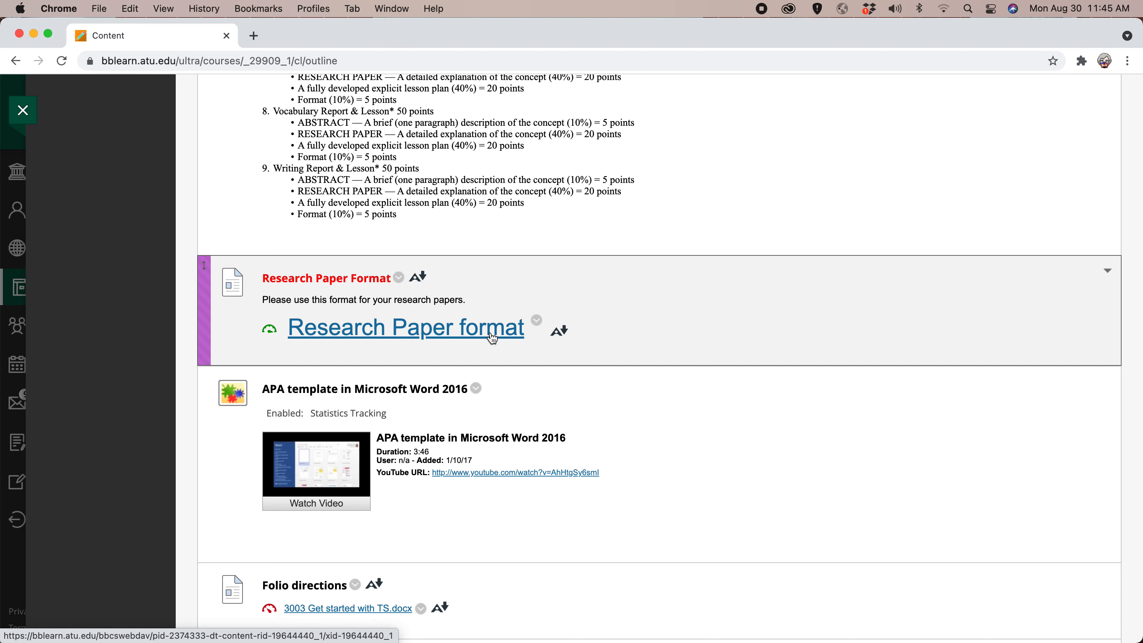
{"action": "scroll", "coordinate": [490, 339], "scroll_direction": "up", "scroll_amount": 20}
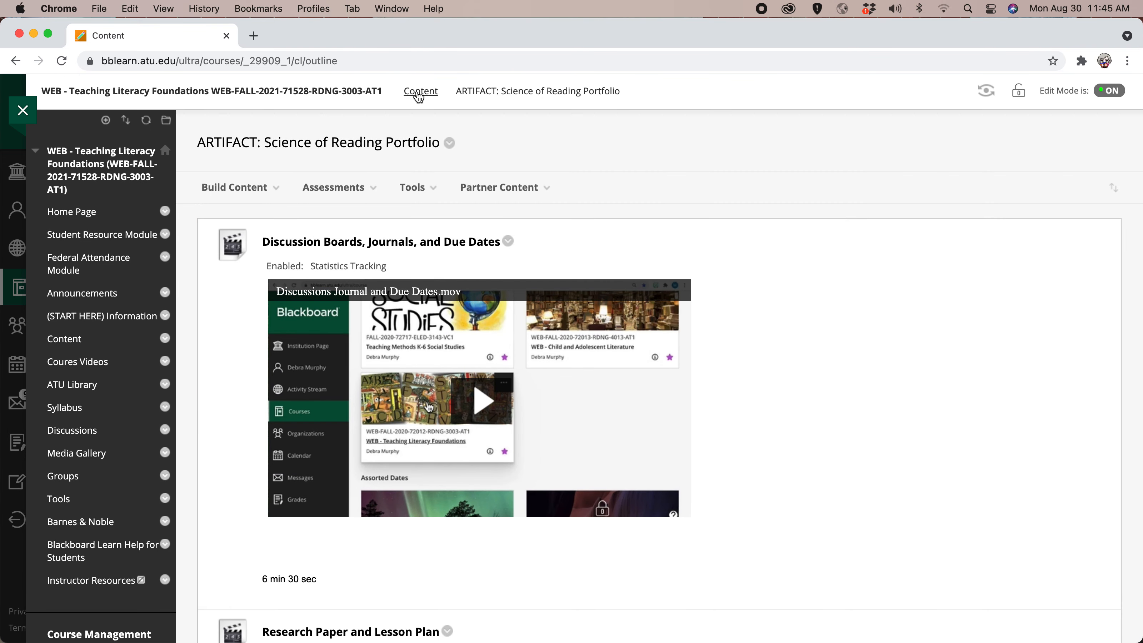
{"action": "left_click", "coordinate": [419, 97]}
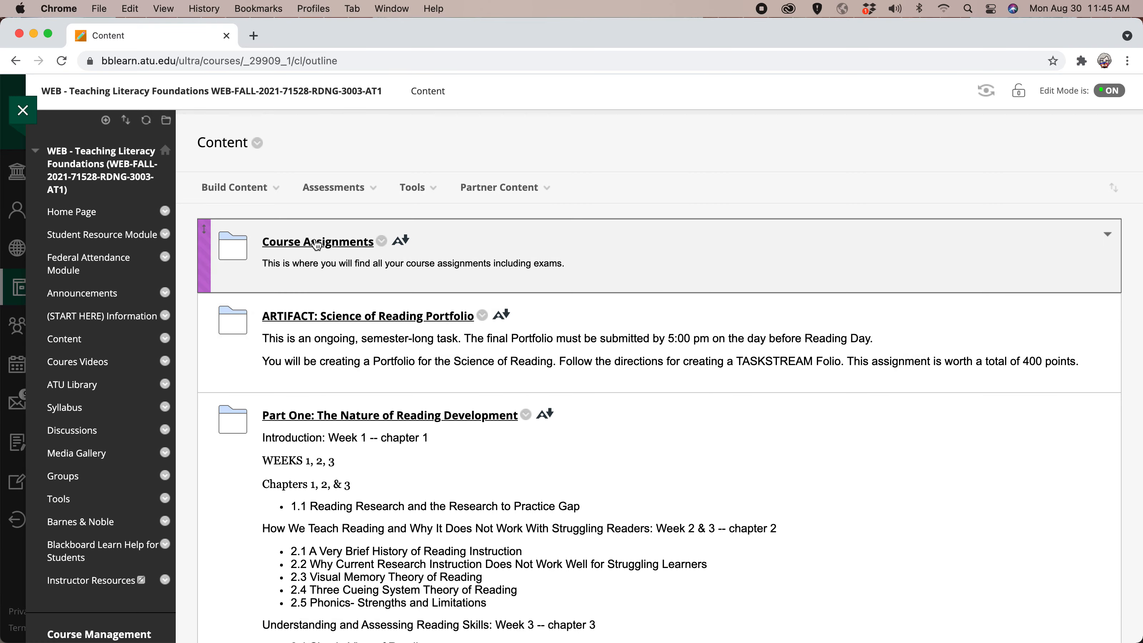
{"action": "left_click", "coordinate": [314, 246]}
{"action": "scroll", "coordinate": [501, 360], "scroll_direction": "down", "scroll_amount": 15}
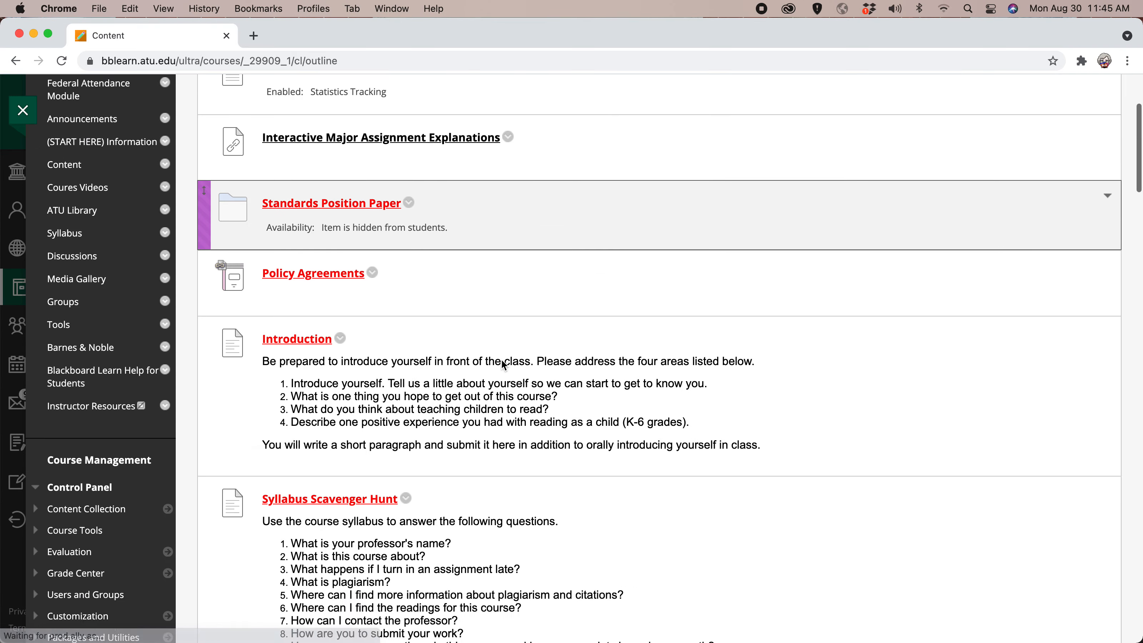
Download the attached Cover page file from the course's Cover Page assignment and open it in Word.
{"action": "scroll", "coordinate": [500, 359], "scroll_direction": "down", "scroll_amount": 3}
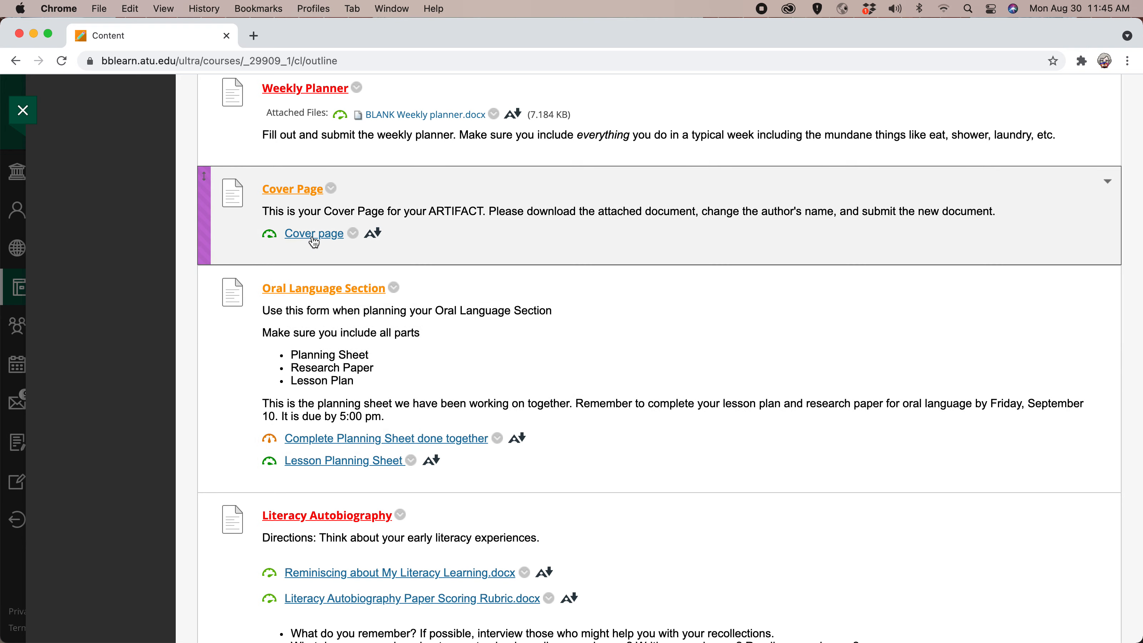
{"action": "left_click", "coordinate": [313, 235]}
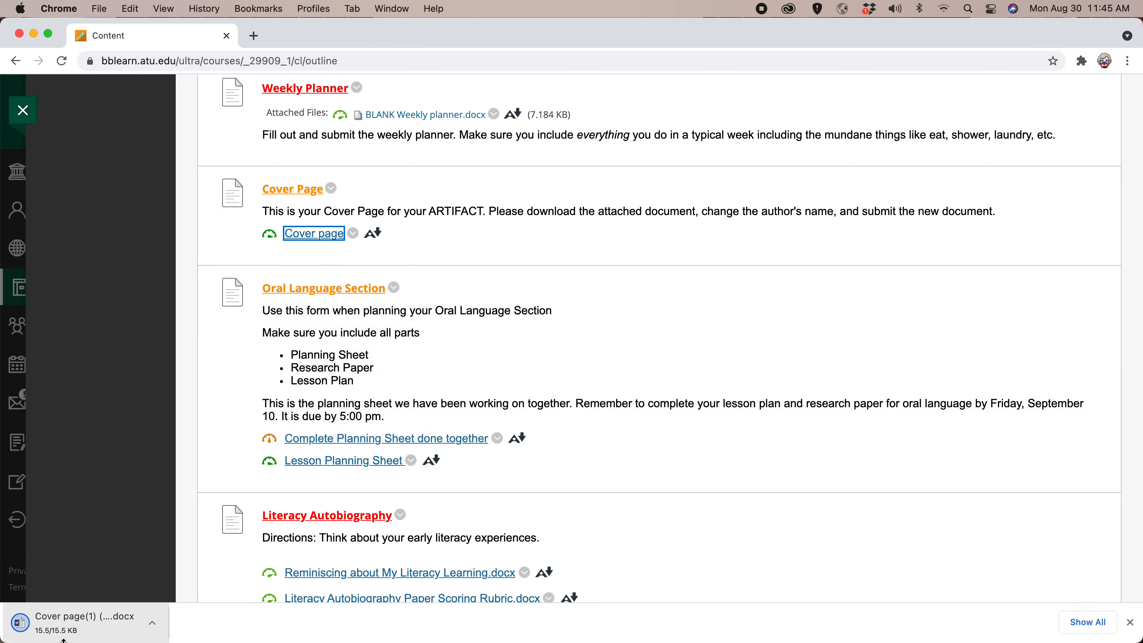
{"action": "left_click", "coordinate": [64, 630]}
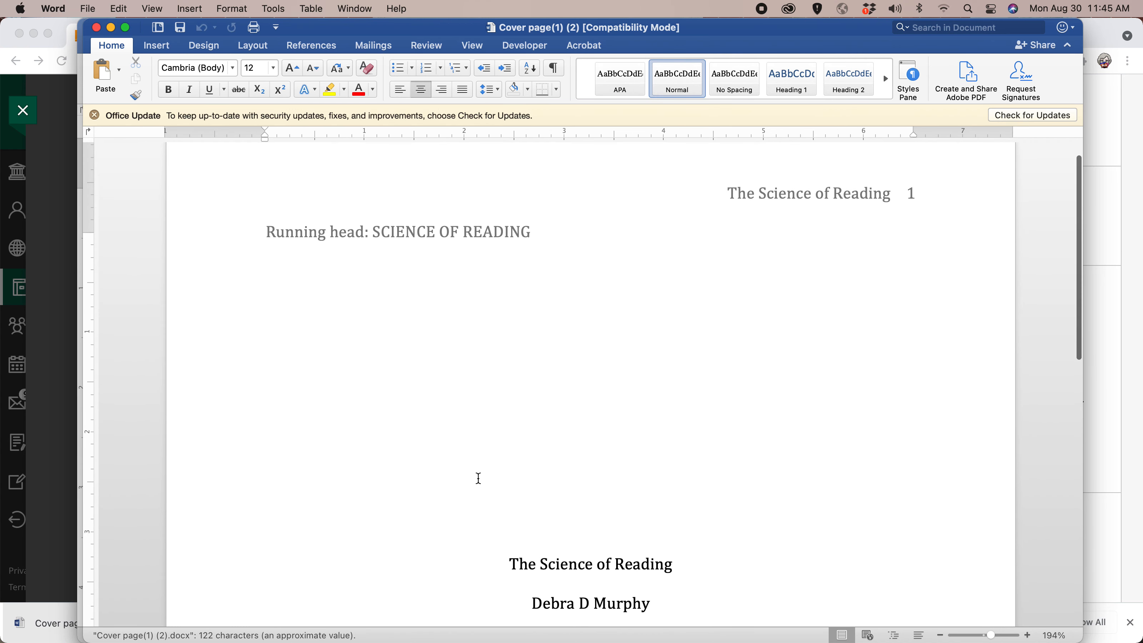
Copy the lines from "Arkansas Tech University" through "Fall 2019" in the Cover page document and minimize its window.
{"action": "scroll", "coordinate": [479, 478], "scroll_direction": "down", "scroll_amount": 5}
{"action": "left_click", "coordinate": [501, 418]}
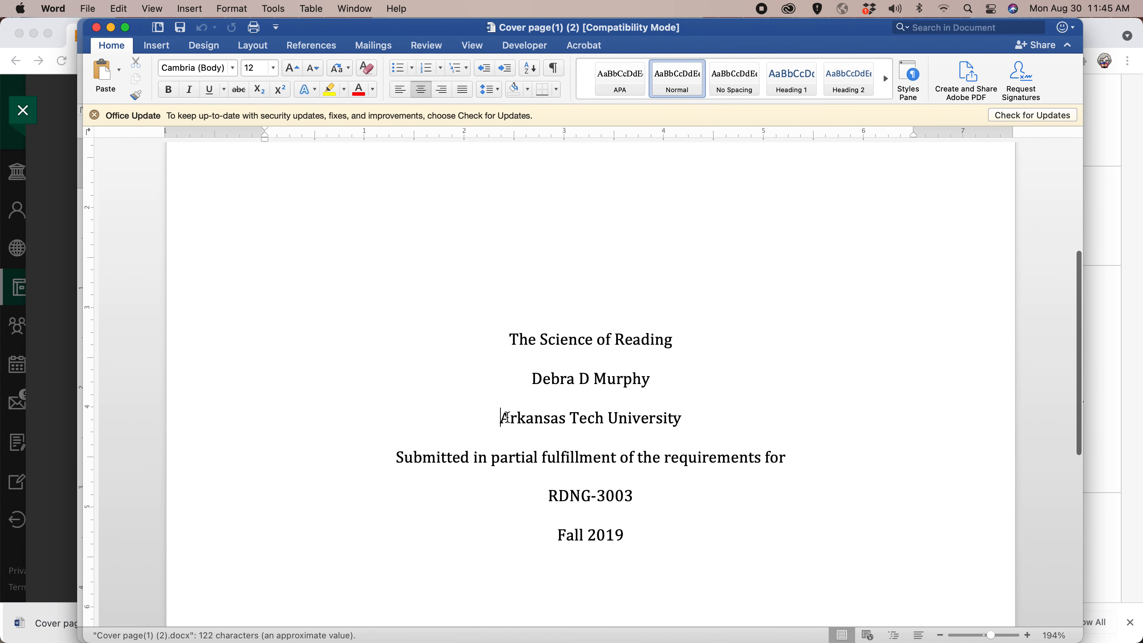
{"action": "left_click_drag", "start_coordinate": [506, 418], "coordinate": [628, 502]}
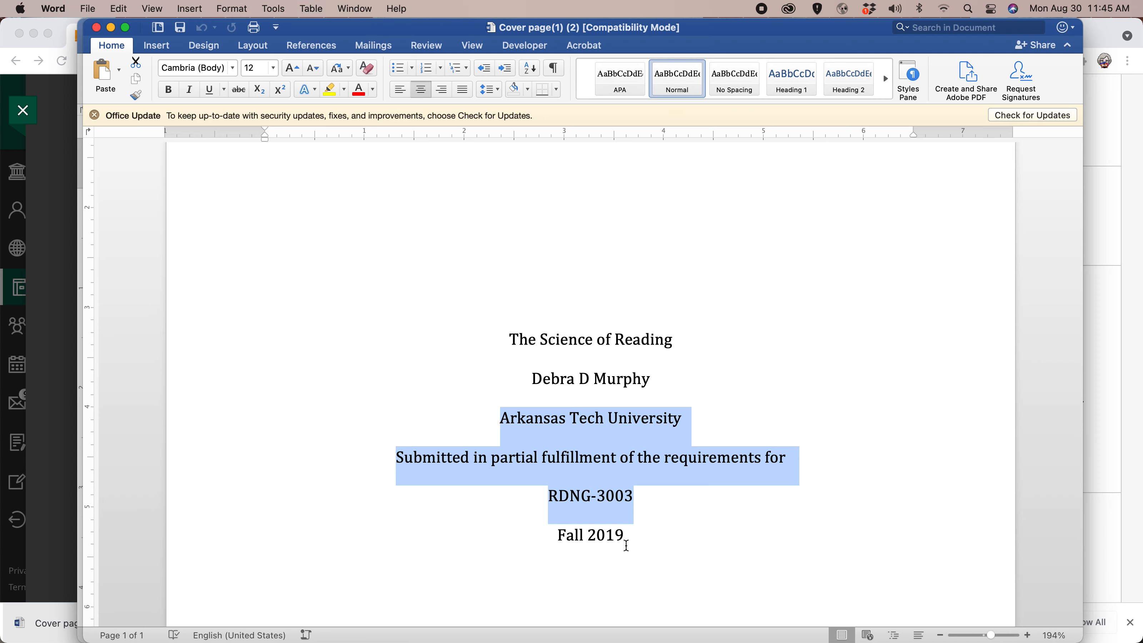
{"action": "left_click", "coordinate": [629, 534], "text": "shift"}
{"action": "key", "text": "super+c"}
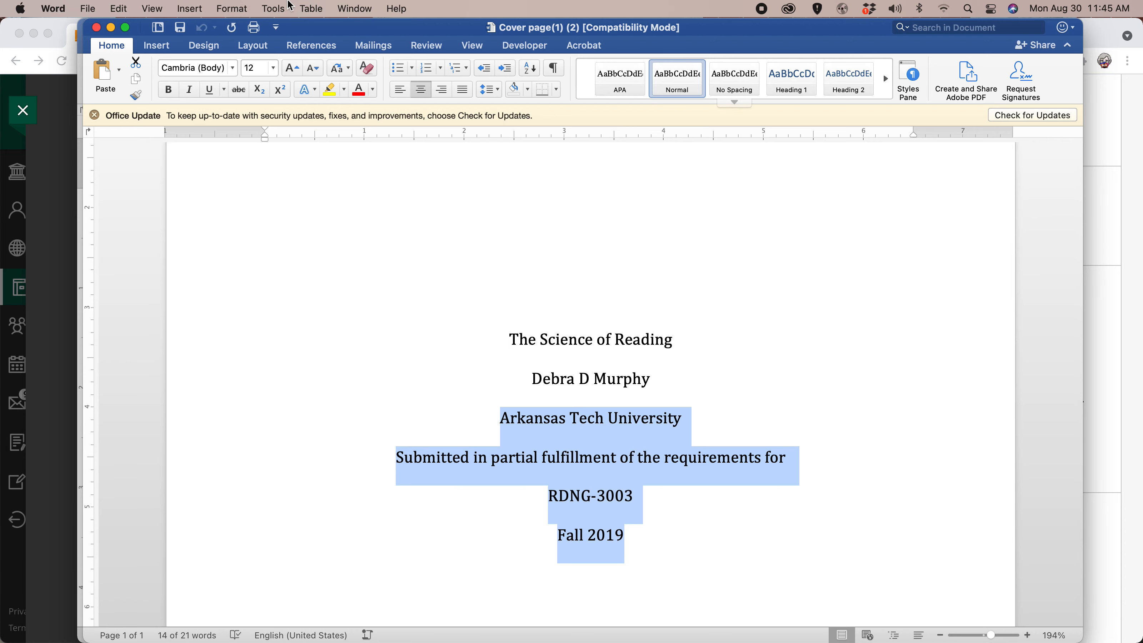
{"action": "left_click", "coordinate": [113, 28]}
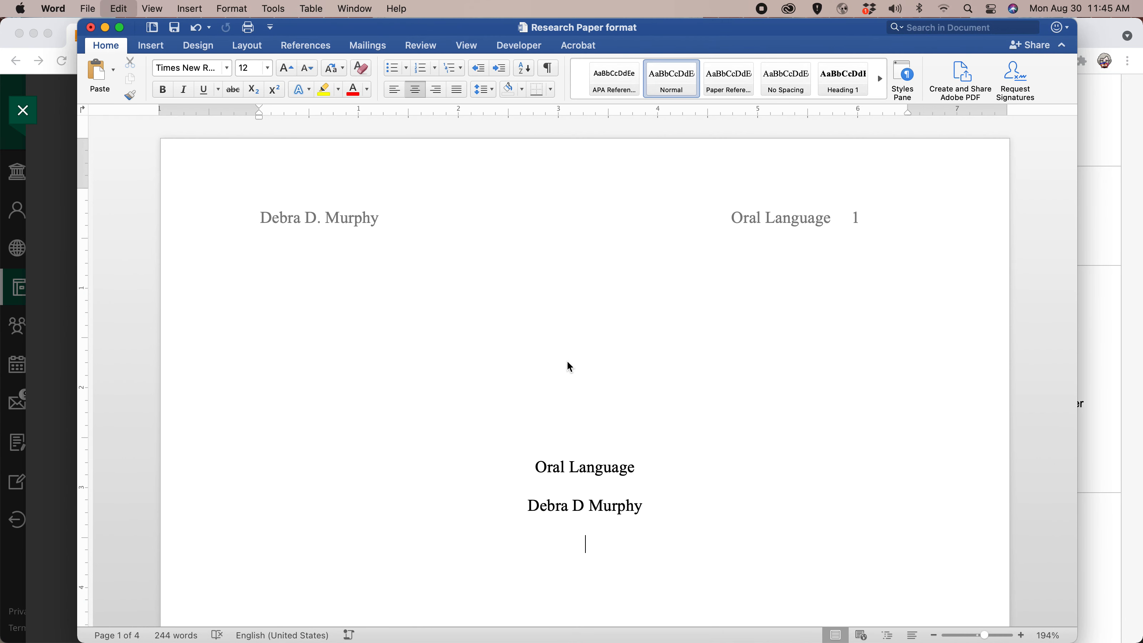
Paste the copied lines below the author's name on the Research Paper format cover page and change the year to 2021.
{"action": "key", "text": "super+v"}
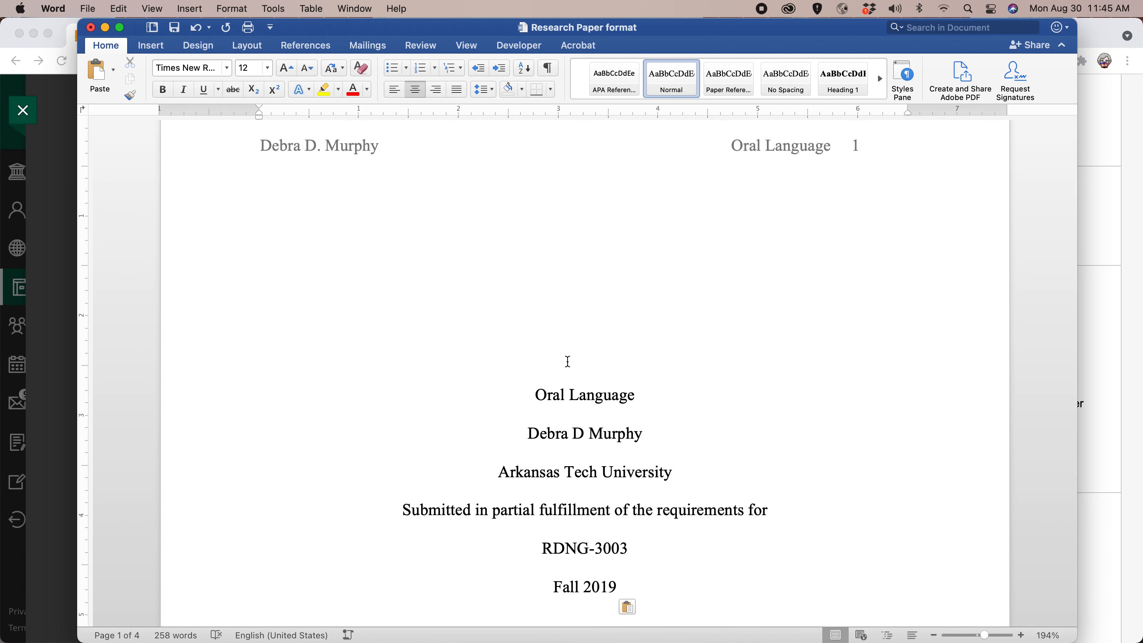
{"action": "key", "text": "BackSpace"}
{"action": "key", "text": "BackSpace"}
{"action": "type", "text": "21"}
Review the finished cover page, the Abstract page and the start of the paper's body.
{"action": "scroll", "coordinate": [645, 556], "scroll_direction": "down", "scroll_amount": 10}
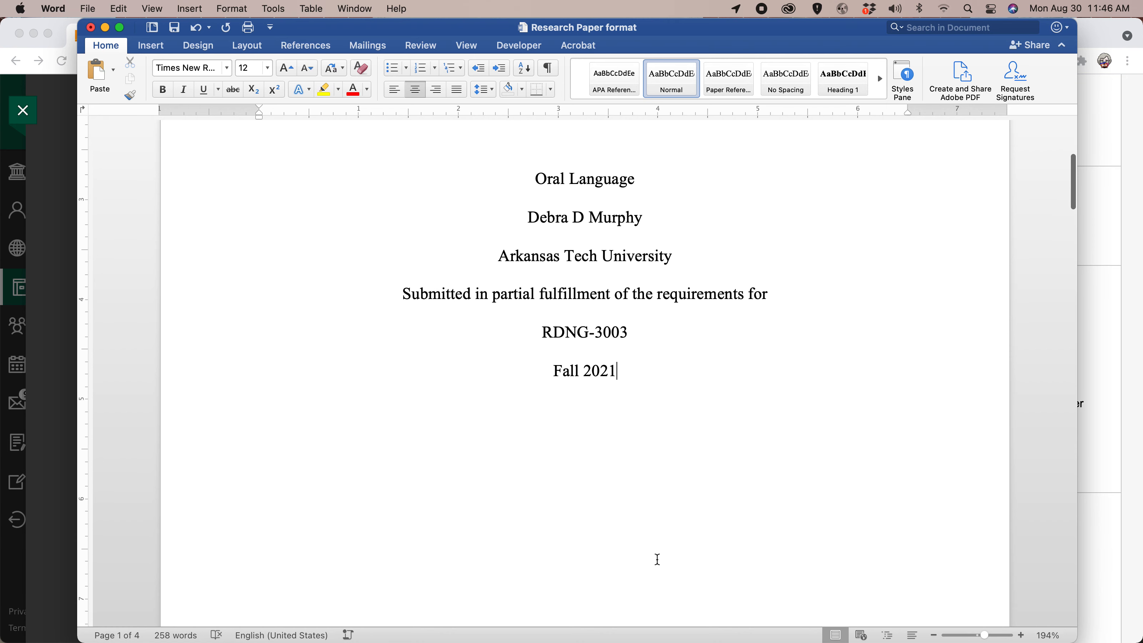
{"action": "scroll", "coordinate": [659, 559], "scroll_direction": "down", "scroll_amount": 15}
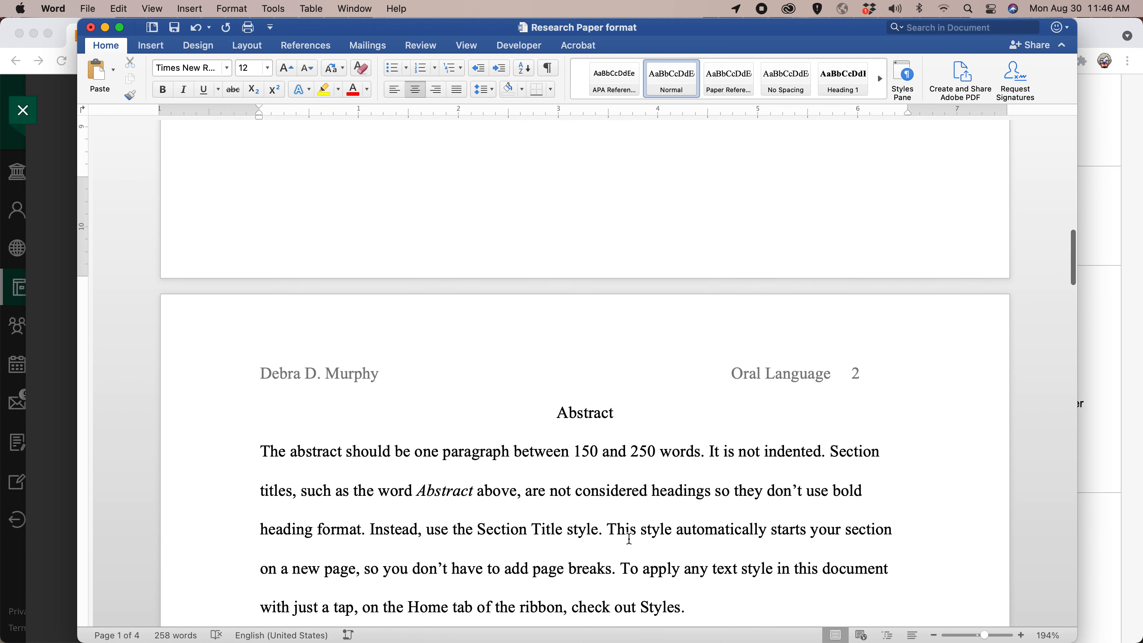
{"action": "scroll", "coordinate": [629, 539], "scroll_direction": "down", "scroll_amount": 2}
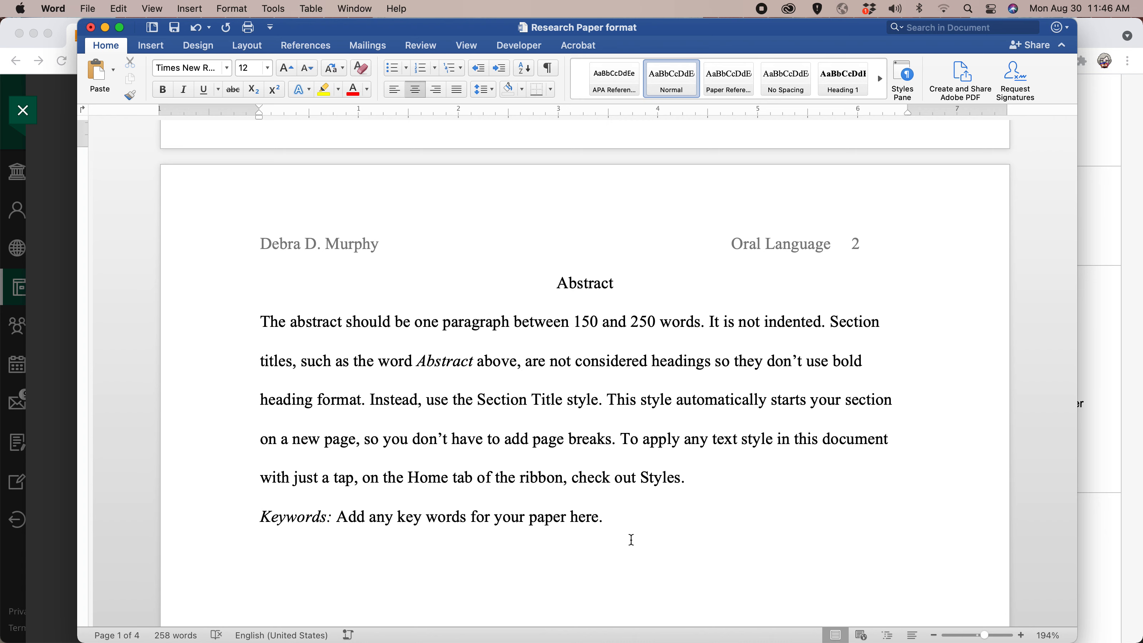
{"action": "scroll", "coordinate": [632, 548], "scroll_direction": "down", "scroll_amount": 5}
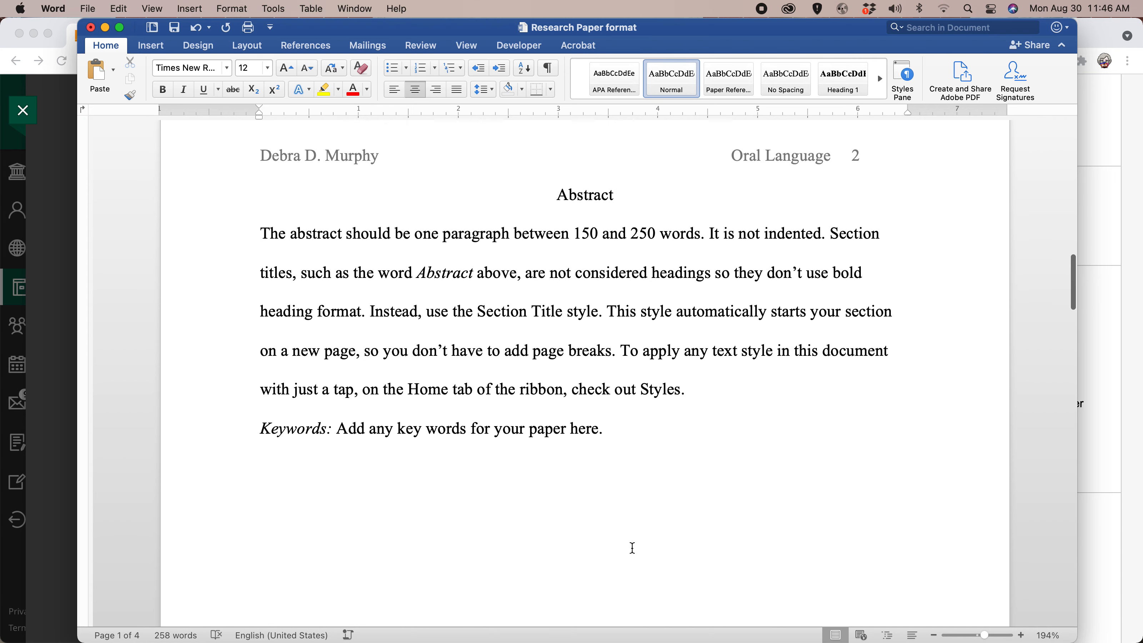
{"action": "scroll", "coordinate": [632, 547], "scroll_direction": "down", "scroll_amount": 1}
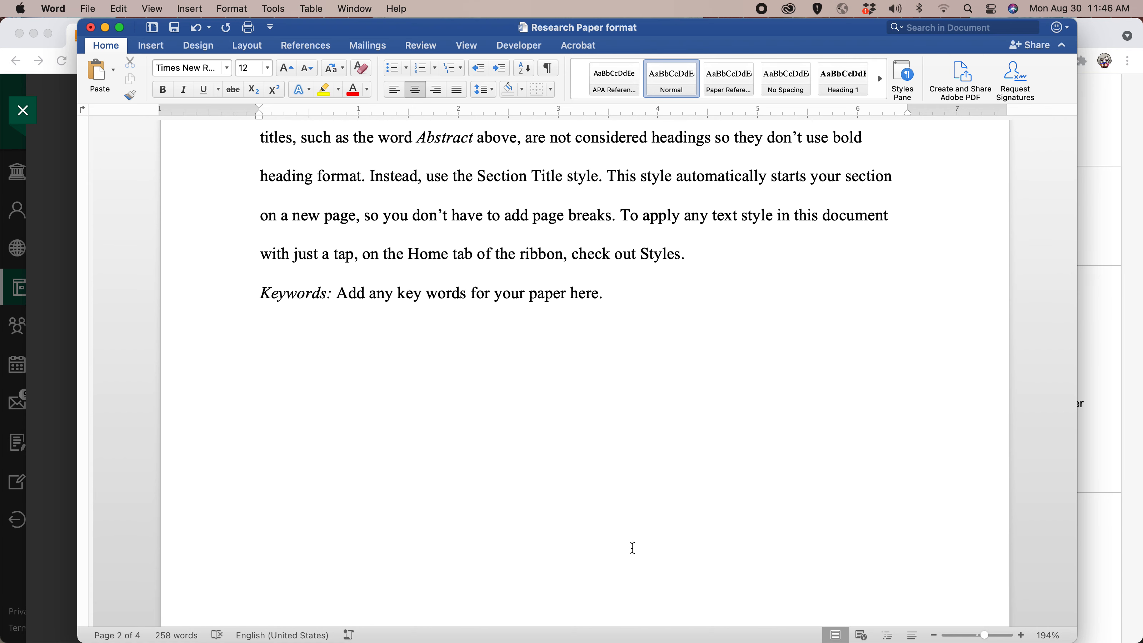
{"action": "scroll", "coordinate": [658, 450], "scroll_direction": "down", "scroll_amount": 5}
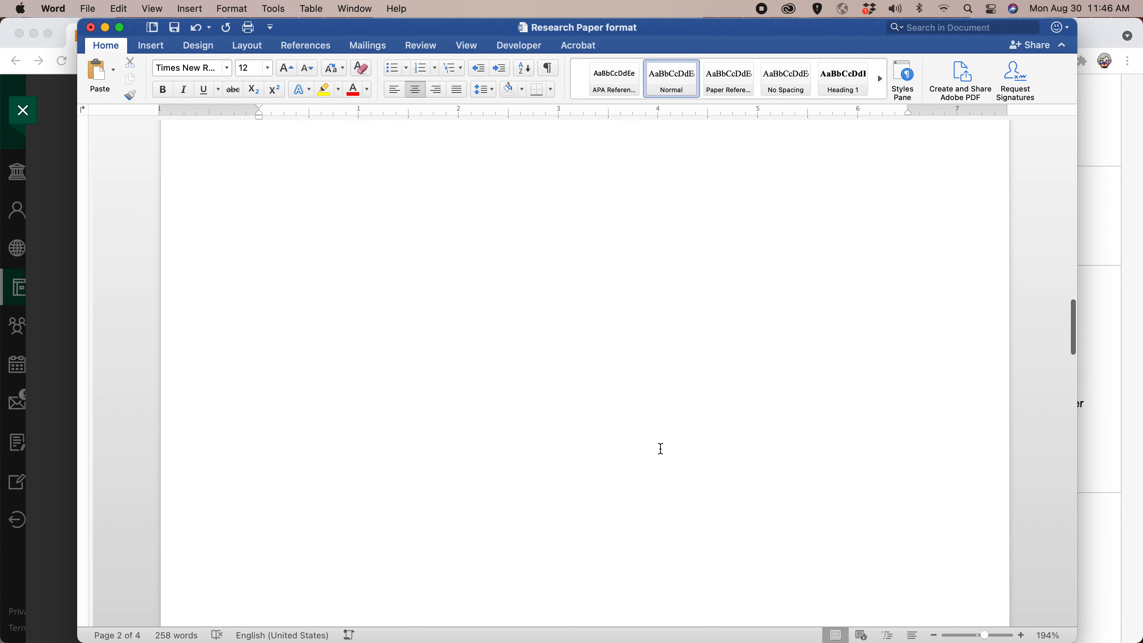
{"action": "scroll", "coordinate": [661, 448], "scroll_direction": "down", "scroll_amount": 8}
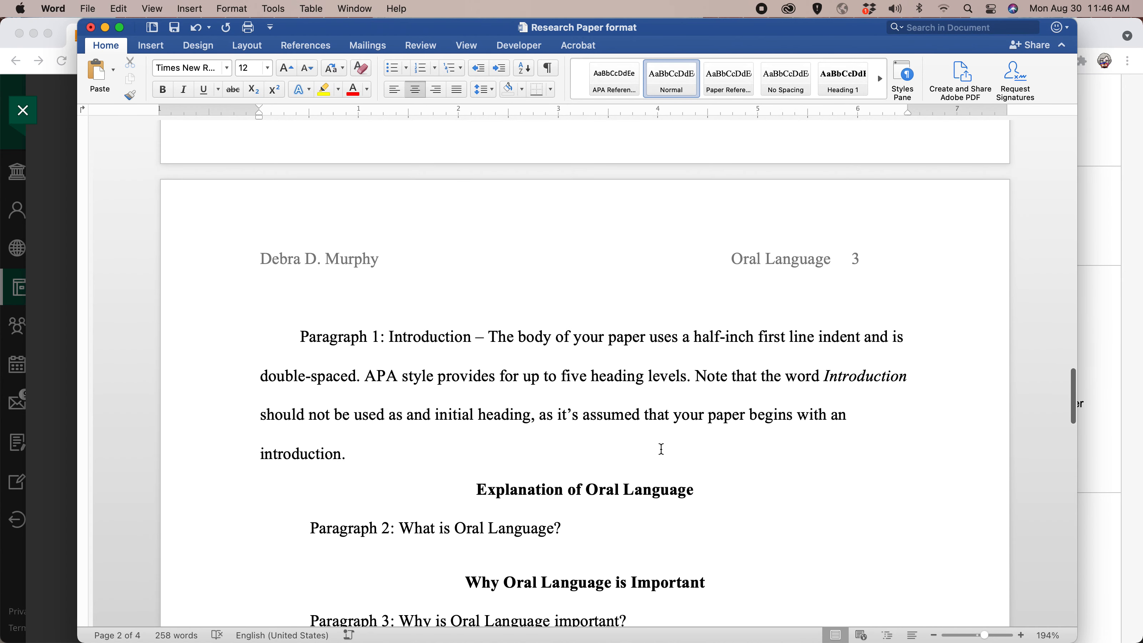
{"action": "scroll", "coordinate": [660, 449], "scroll_direction": "up", "scroll_amount": 20}
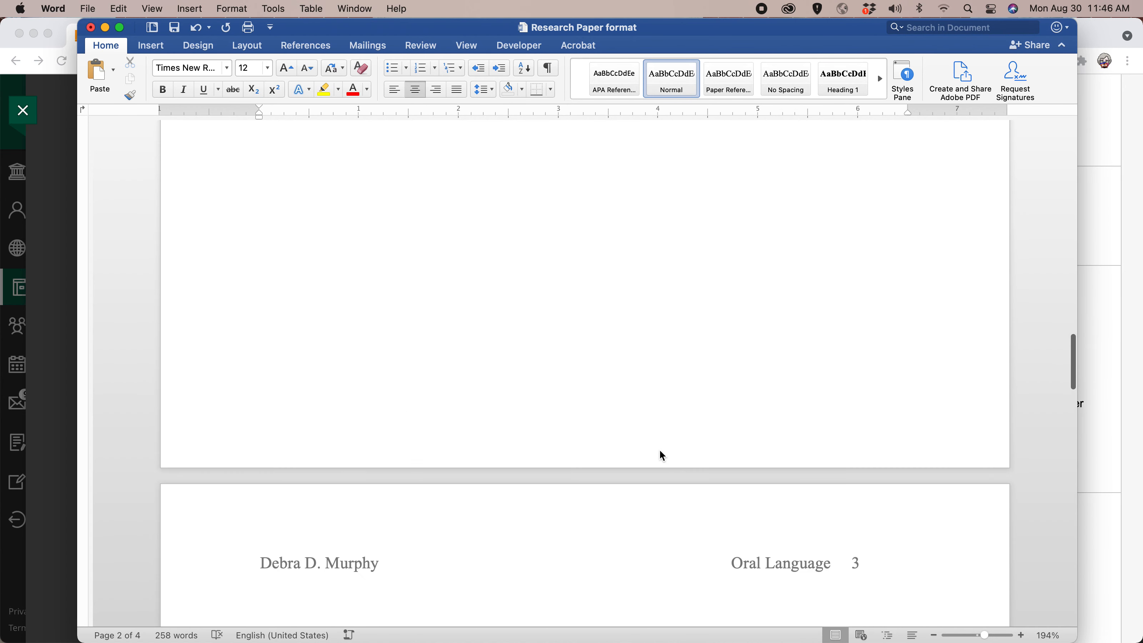
{"action": "scroll", "coordinate": [659, 451], "scroll_direction": "up", "scroll_amount": 17}
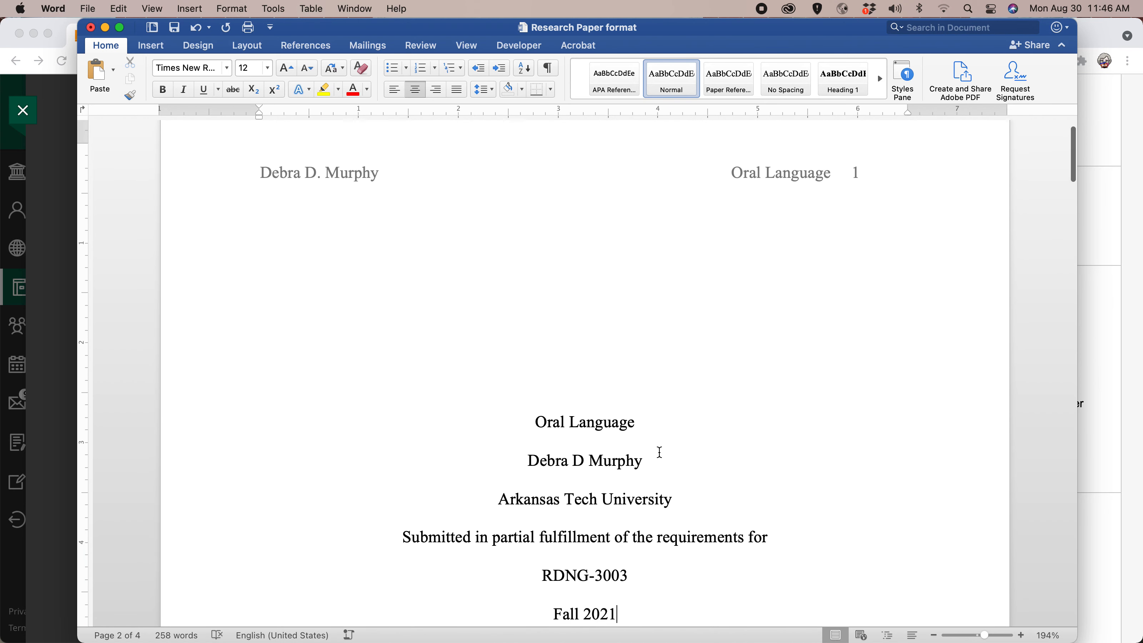
{"action": "scroll", "coordinate": [563, 486], "scroll_direction": "down", "scroll_amount": 7}
{"action": "scroll", "coordinate": [599, 509], "scroll_direction": "down", "scroll_amount": 15}
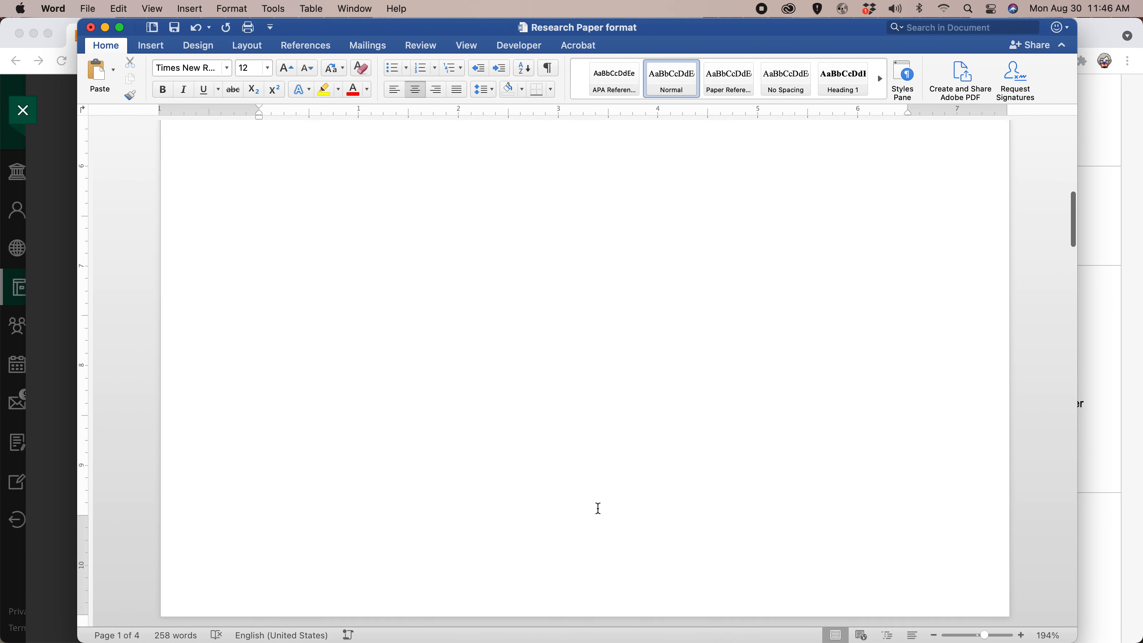
Try a page break after the Keywords line on the Abstract page, check the following pages and remove the break.
{"action": "left_click", "coordinate": [603, 484]}
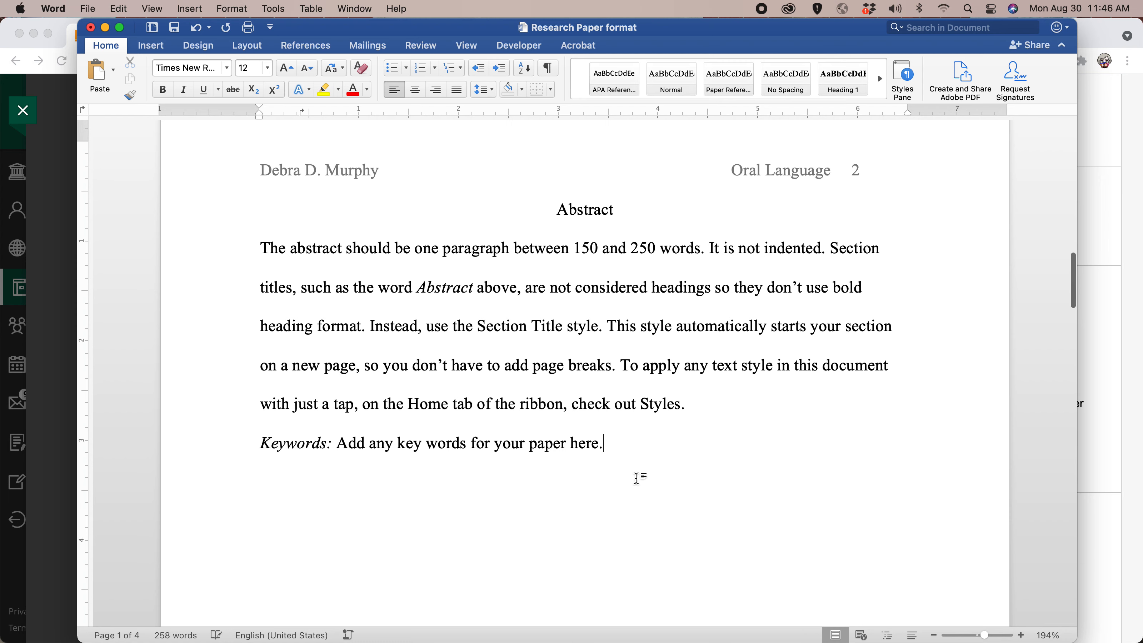
{"action": "scroll", "coordinate": [653, 550], "scroll_direction": "down", "scroll_amount": 10}
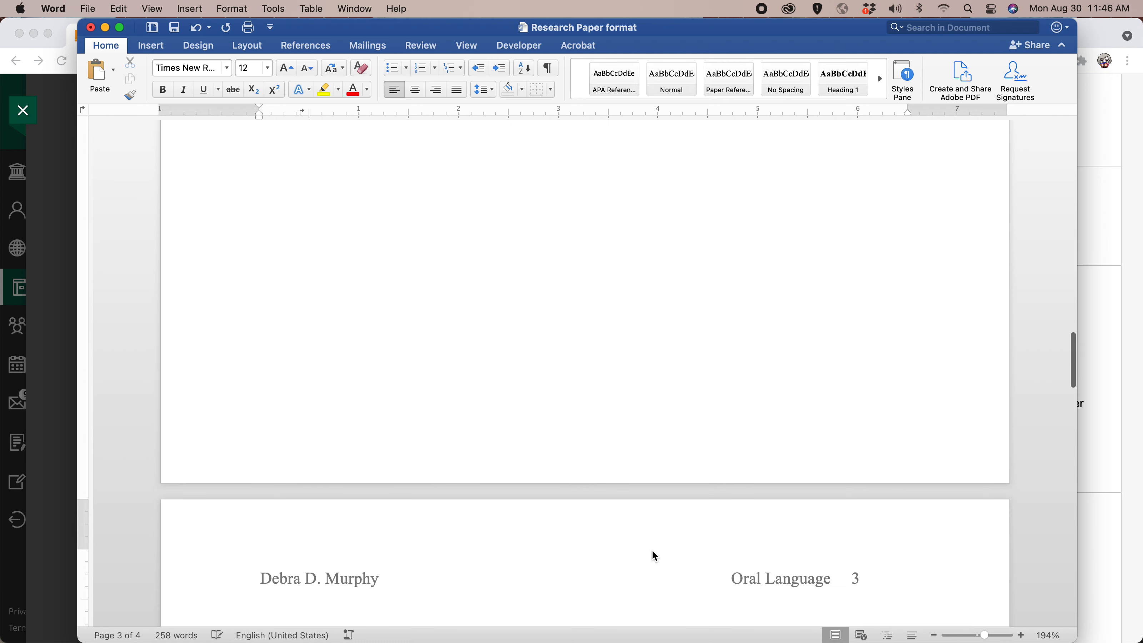
{"action": "scroll", "coordinate": [654, 551], "scroll_direction": "up", "scroll_amount": 5}
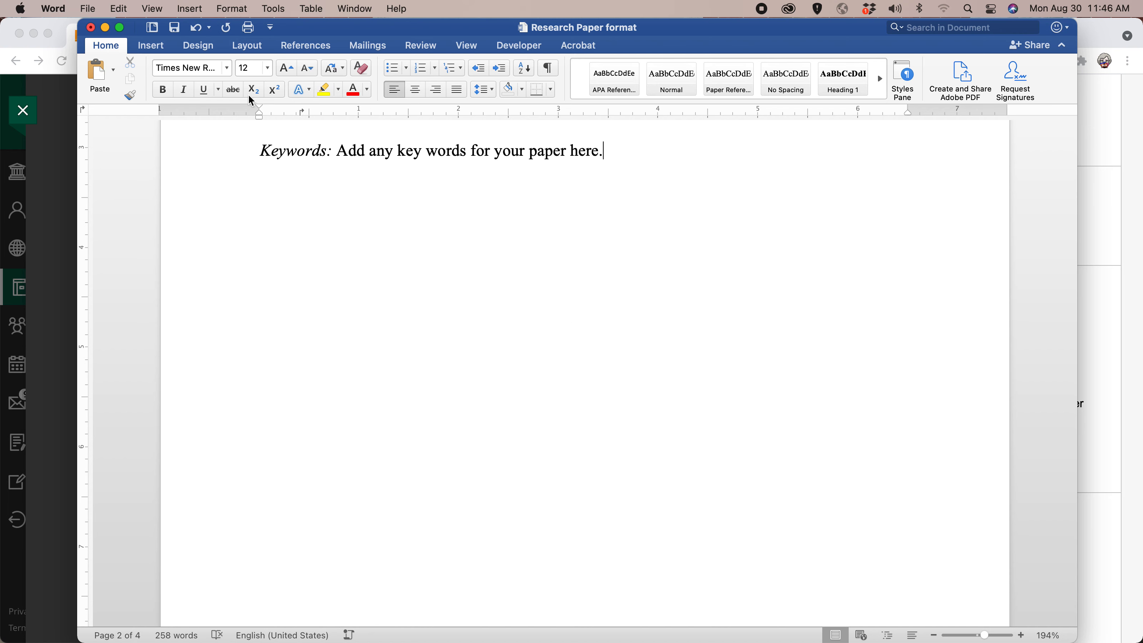
{"action": "left_click", "coordinate": [155, 47]}
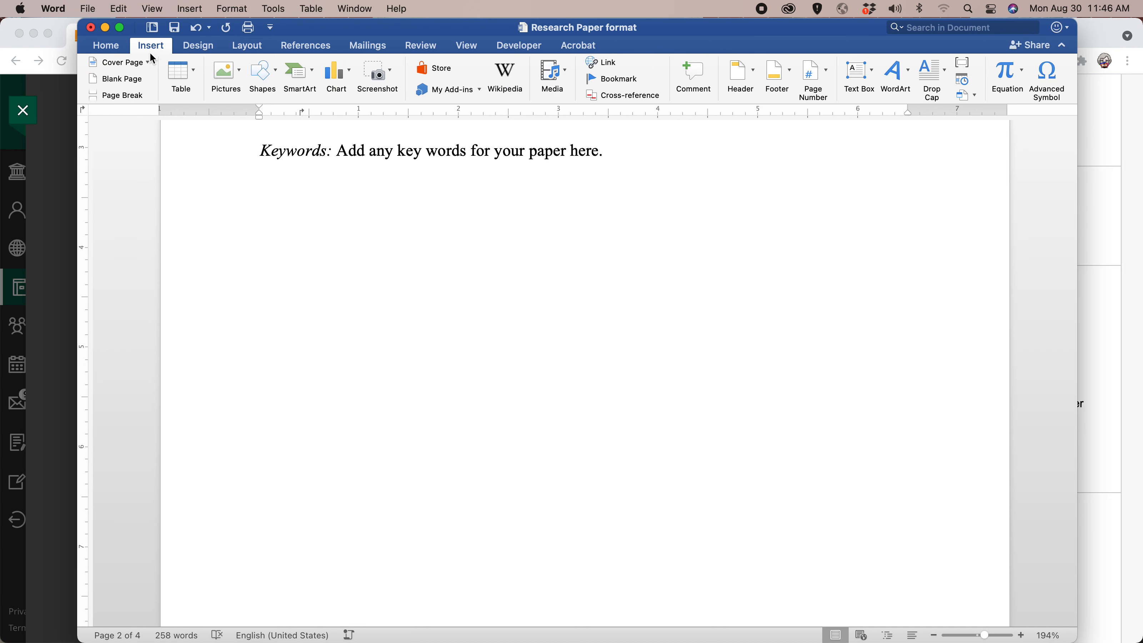
{"action": "left_click", "coordinate": [118, 95]}
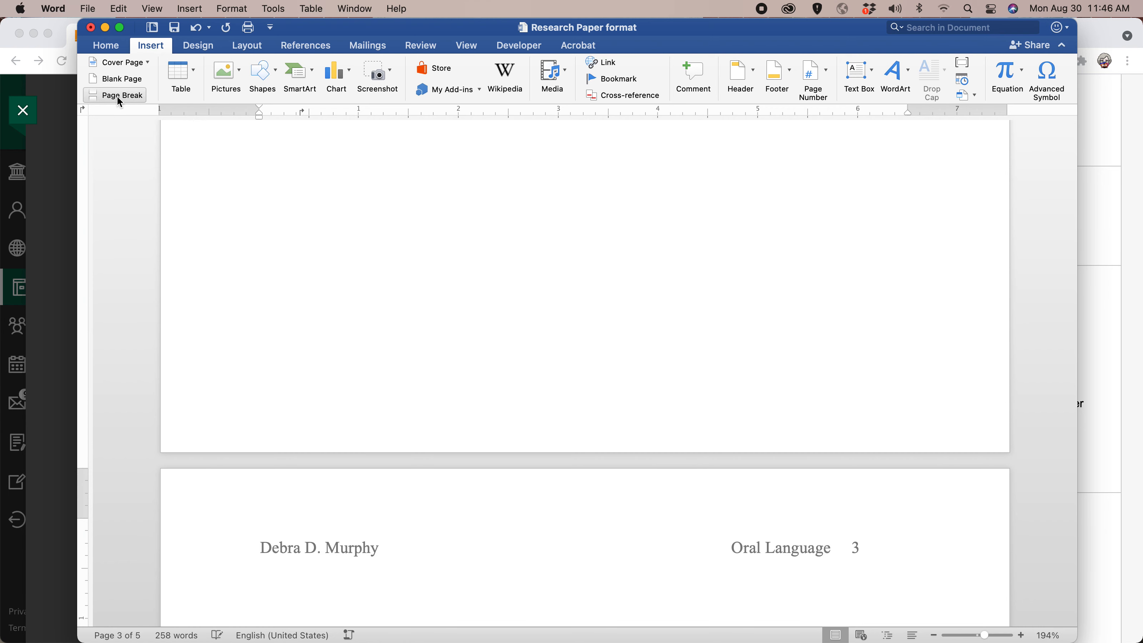
{"action": "scroll", "coordinate": [475, 198], "scroll_direction": "down", "scroll_amount": 5}
{"action": "scroll", "coordinate": [468, 198], "scroll_direction": "up", "scroll_amount": 8}
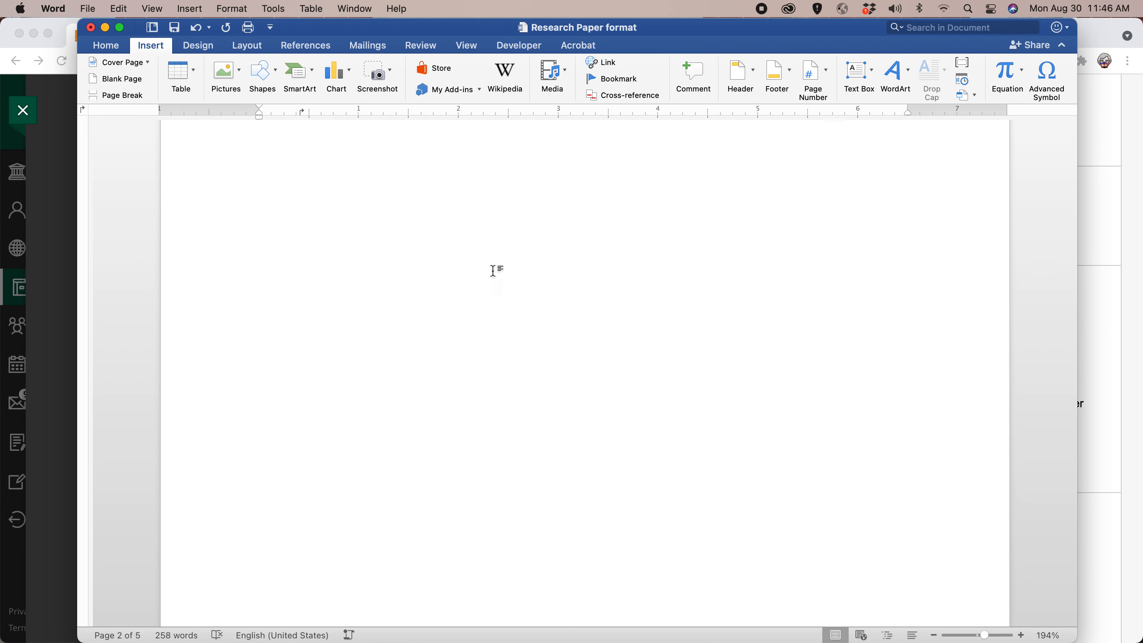
{"action": "scroll", "coordinate": [641, 468], "scroll_direction": "down", "scroll_amount": 3}
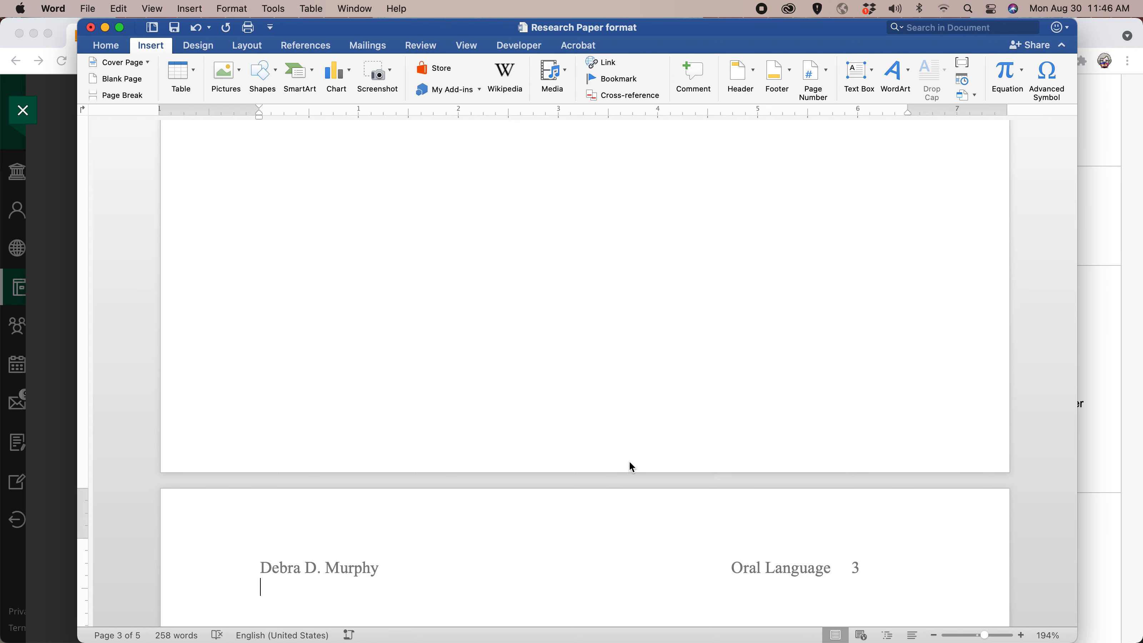
{"action": "key", "text": "BackSpace"}
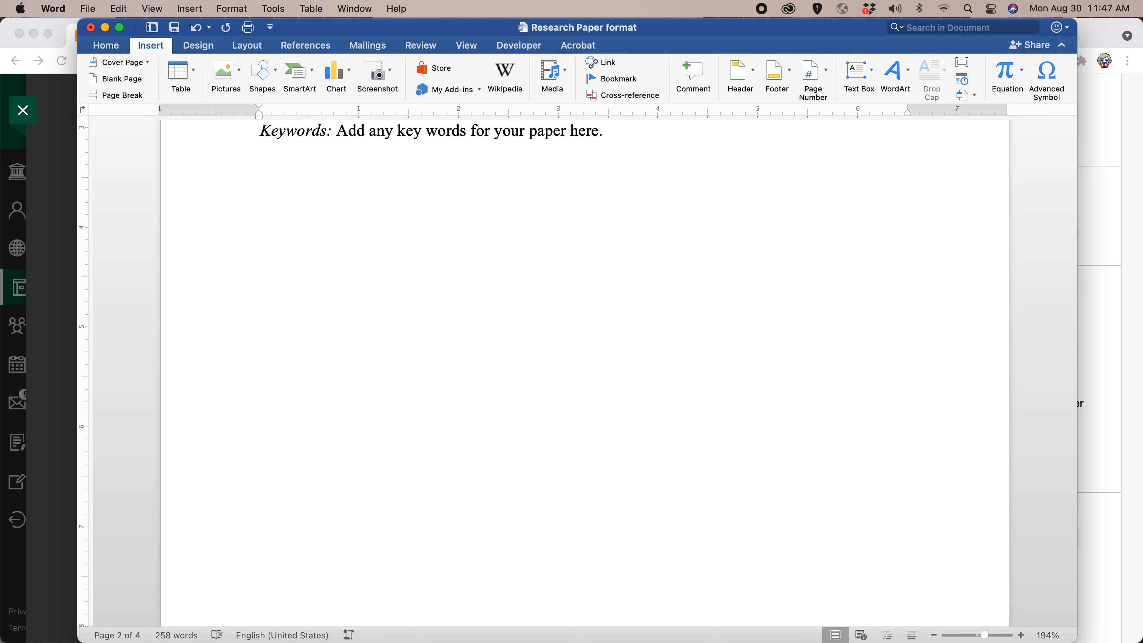
Examine the style used by the "Explanation of Oral Language" heading on page 3.
{"action": "scroll", "coordinate": [619, 463], "scroll_direction": "down", "scroll_amount": 5}
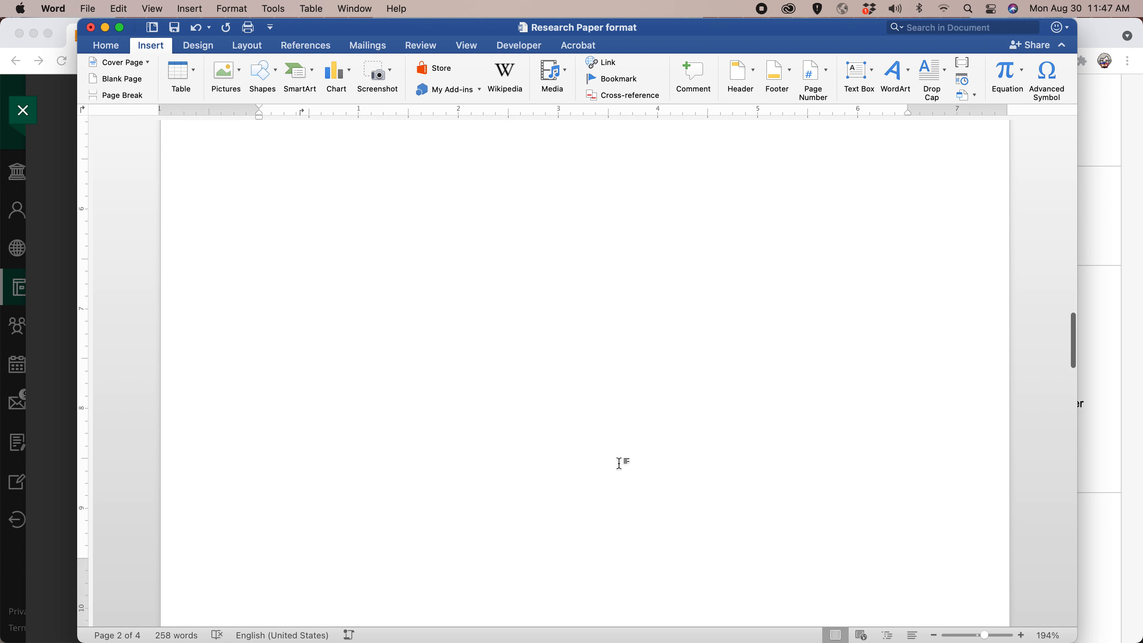
{"action": "scroll", "coordinate": [621, 469], "scroll_direction": "down", "scroll_amount": 3}
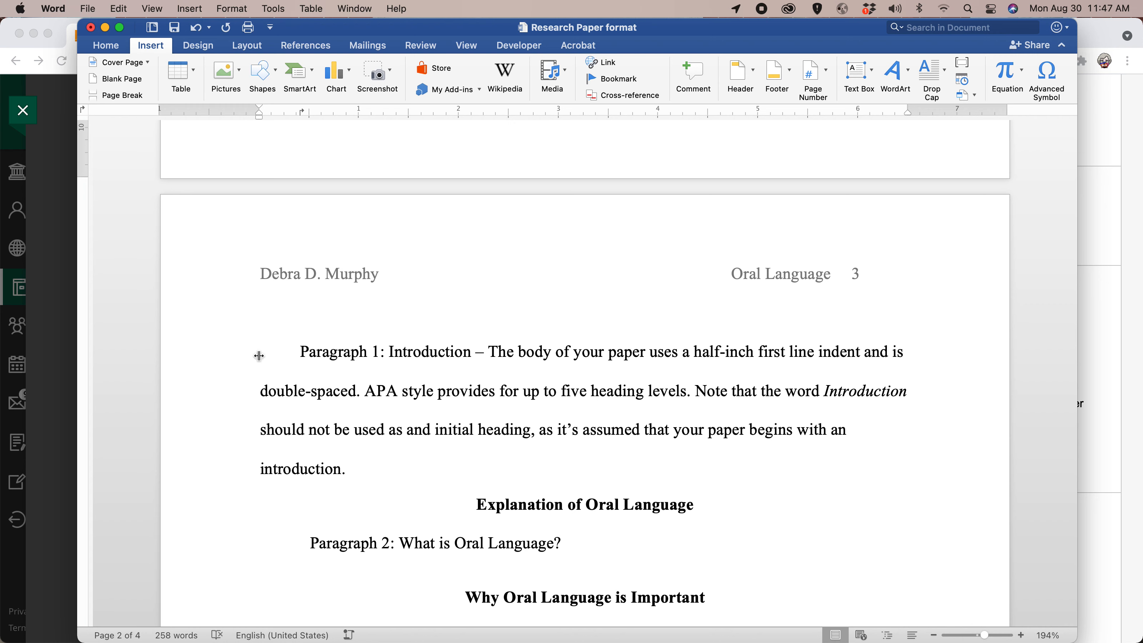
{"action": "left_click", "coordinate": [300, 351]}
{"action": "double_click", "coordinate": [614, 504]}
{"action": "left_click", "coordinate": [613, 504]}
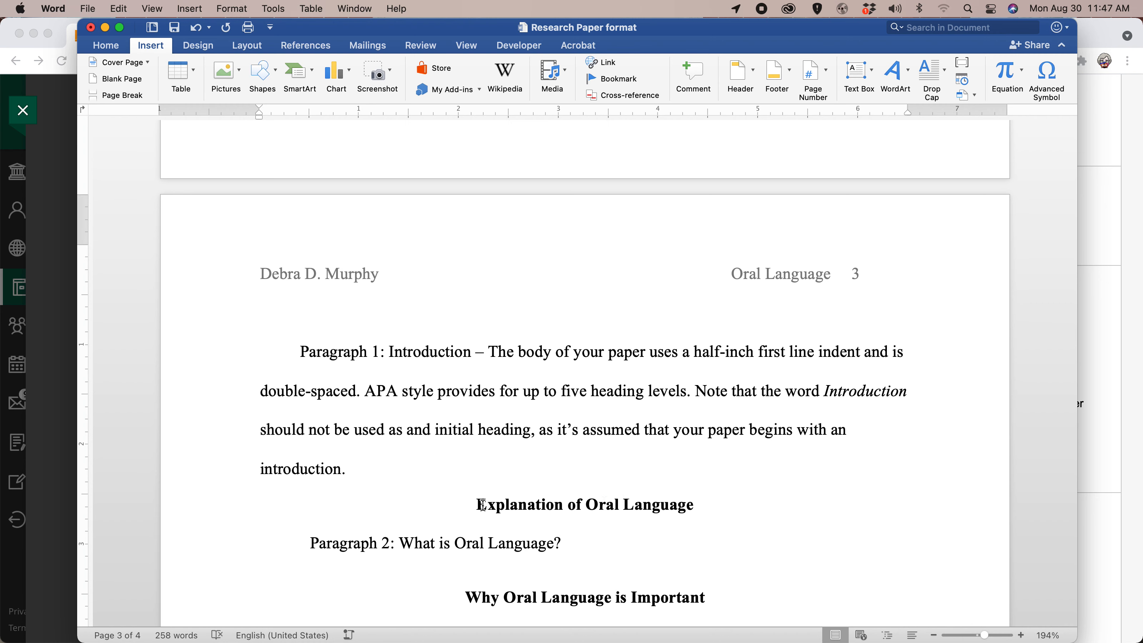
{"action": "left_click_drag", "start_coordinate": [479, 504], "coordinate": [665, 505]}
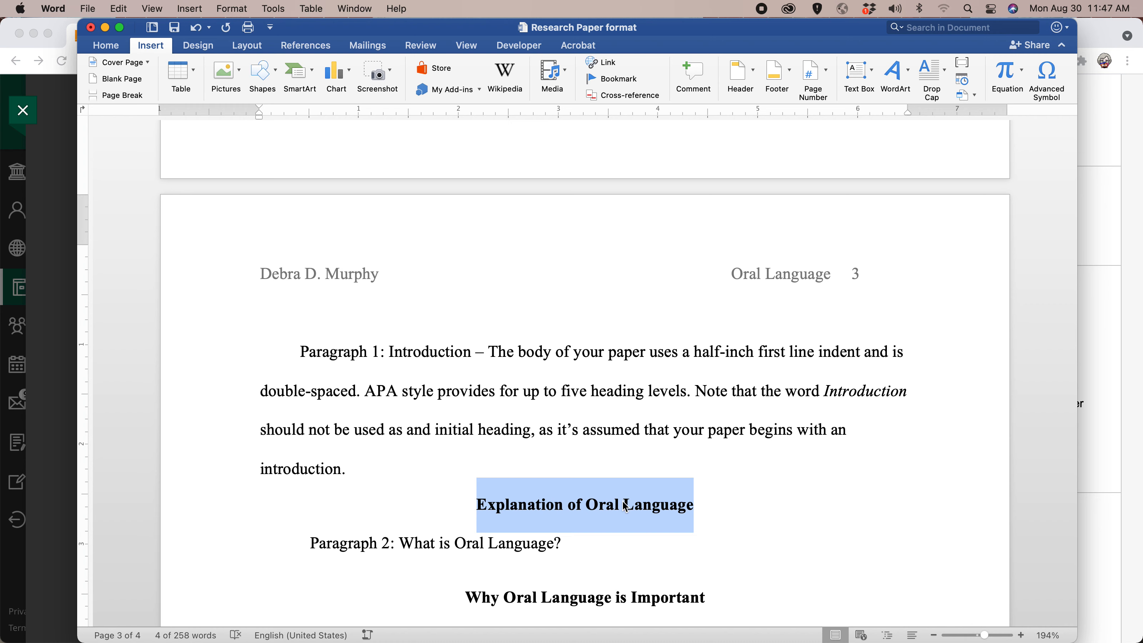
{"action": "left_click", "coordinate": [106, 45]}
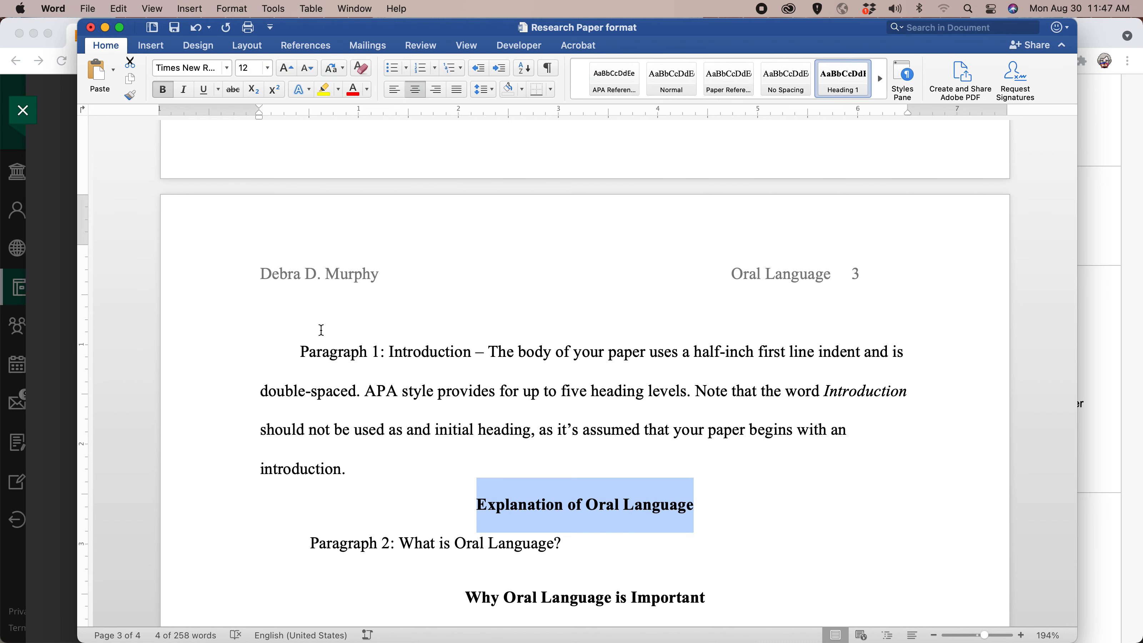
Add an "Introduction" heading in the Heading 1 style on a new line above Paragraph 1 on page 3.
{"action": "left_click", "coordinate": [301, 349]}
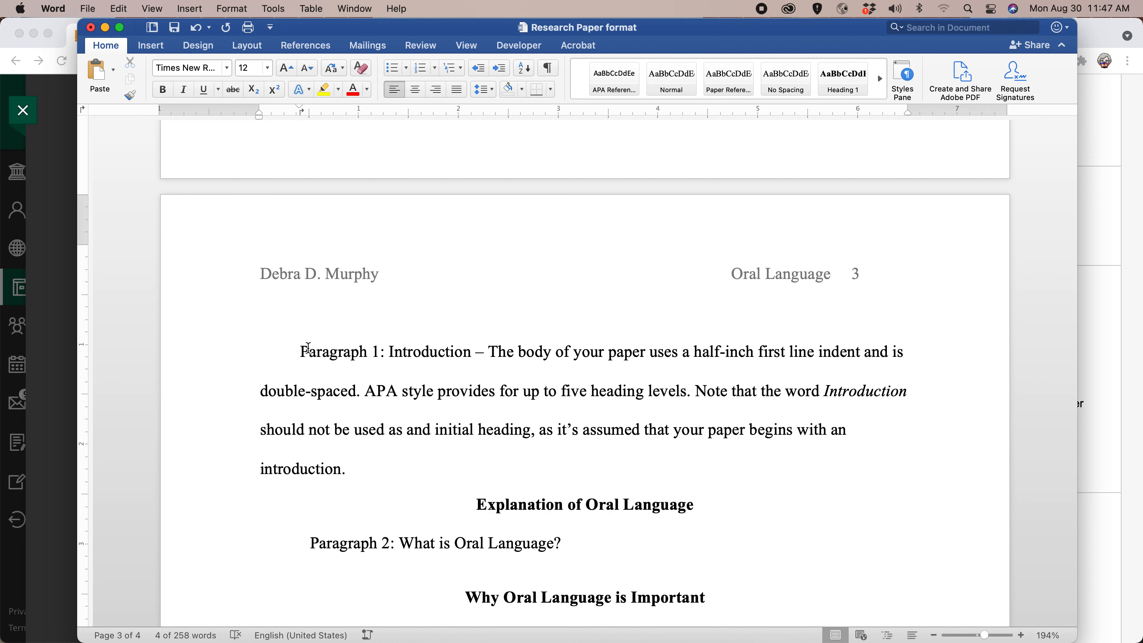
{"action": "key", "text": "Return"}
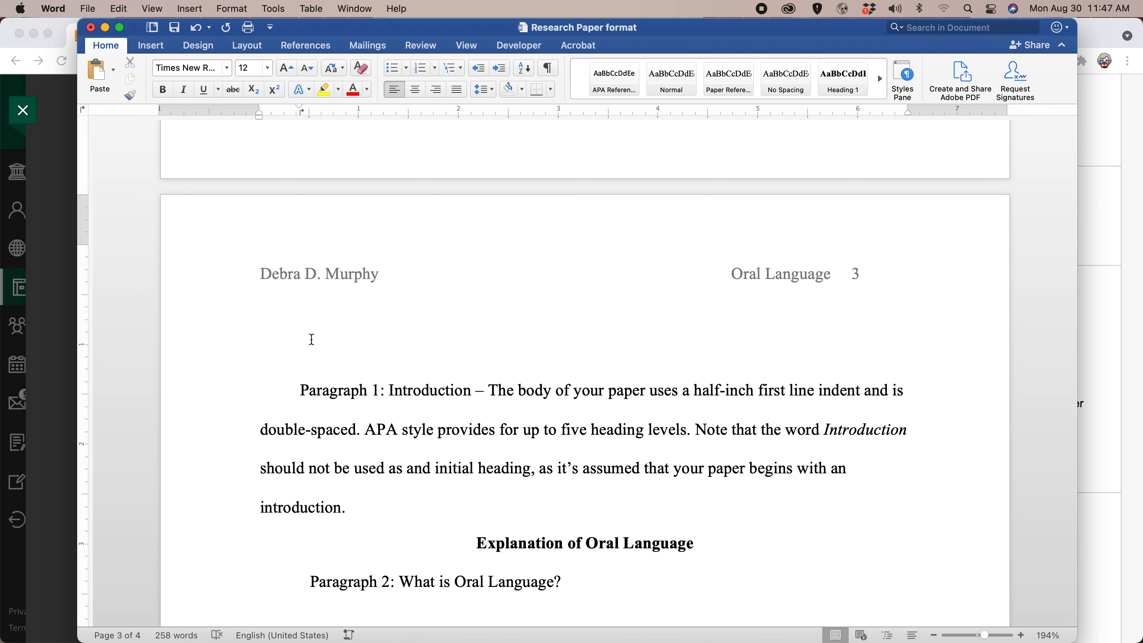
{"action": "left_click", "coordinate": [313, 338]}
{"action": "left_click", "coordinate": [837, 89]}
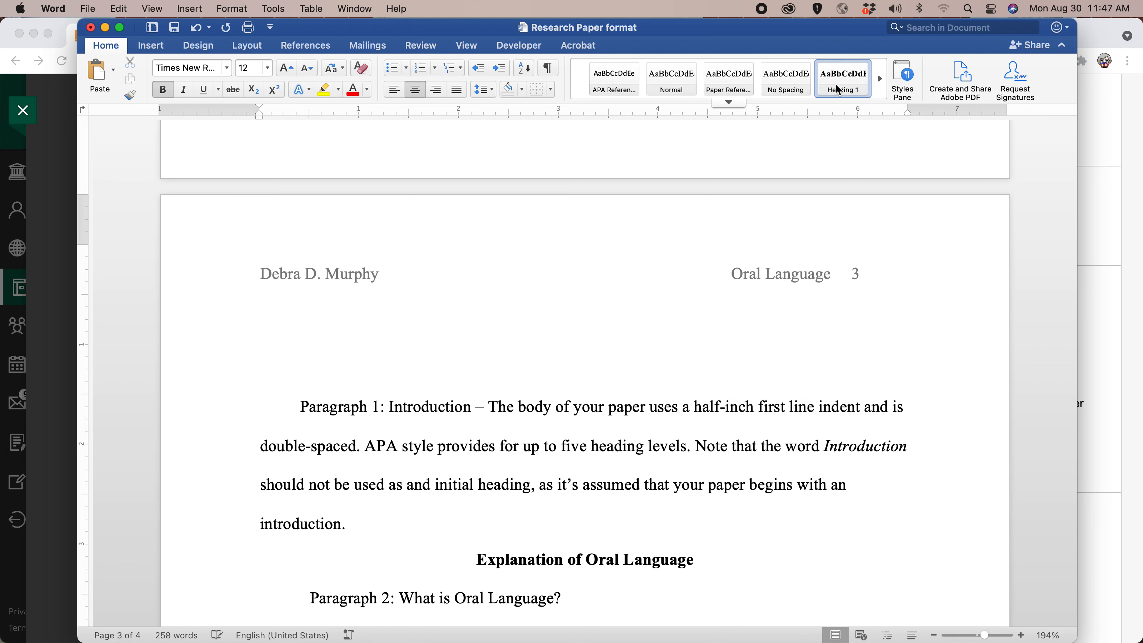
{"action": "type", "text": "Introductions"}
{"action": "key", "text": "BackSpace"}
{"action": "key", "text": "BackSpace"}
{"action": "type", "text": "n"}
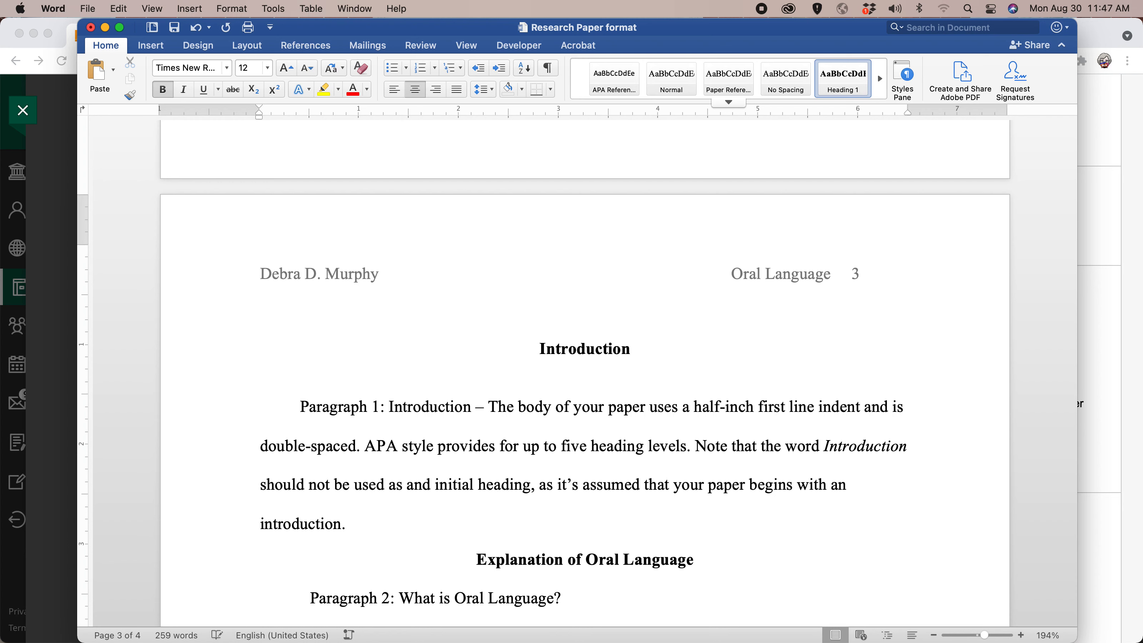
Try removing the line break between the Introduction heading and Paragraph 1, and undo the change.
{"action": "key", "text": "Delete"}
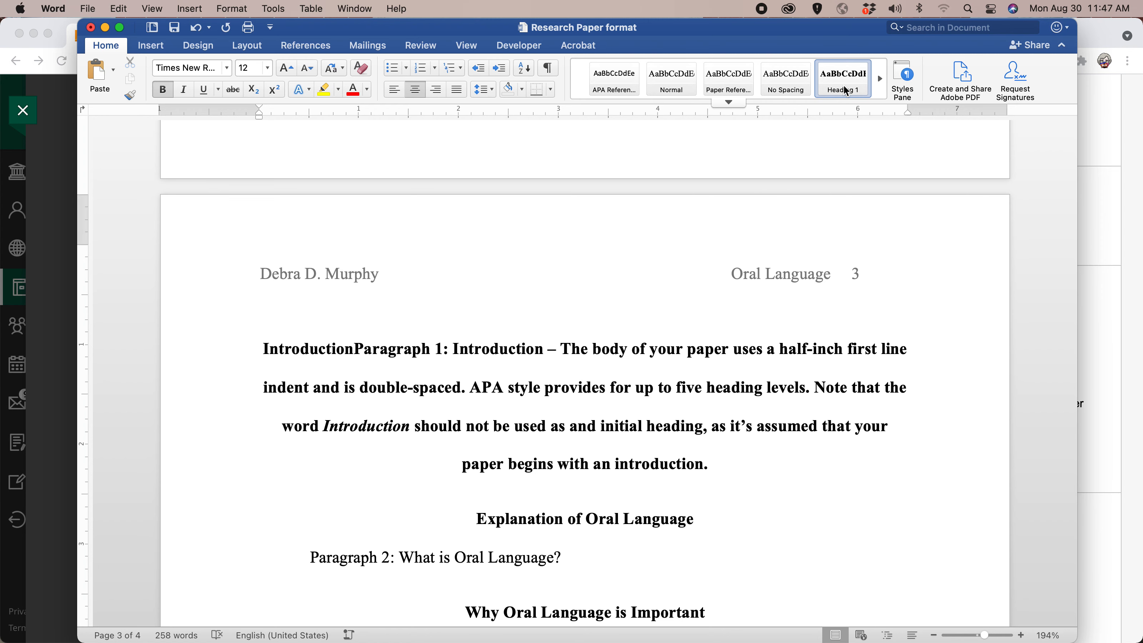
{"action": "key", "text": "super+z"}
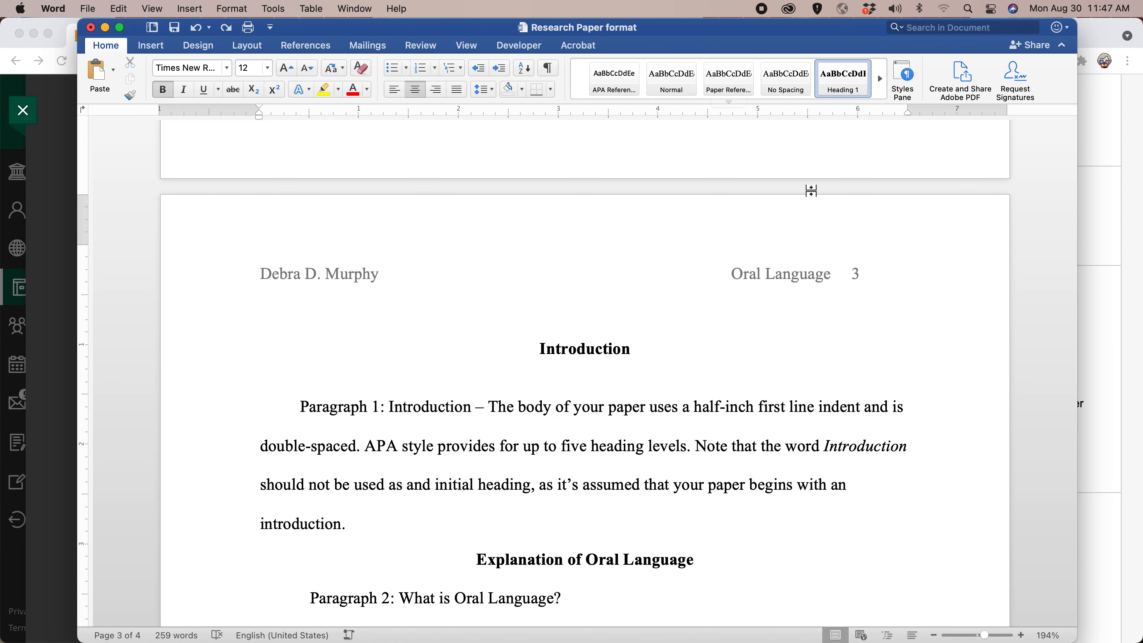
{"action": "left_click", "coordinate": [580, 394]}
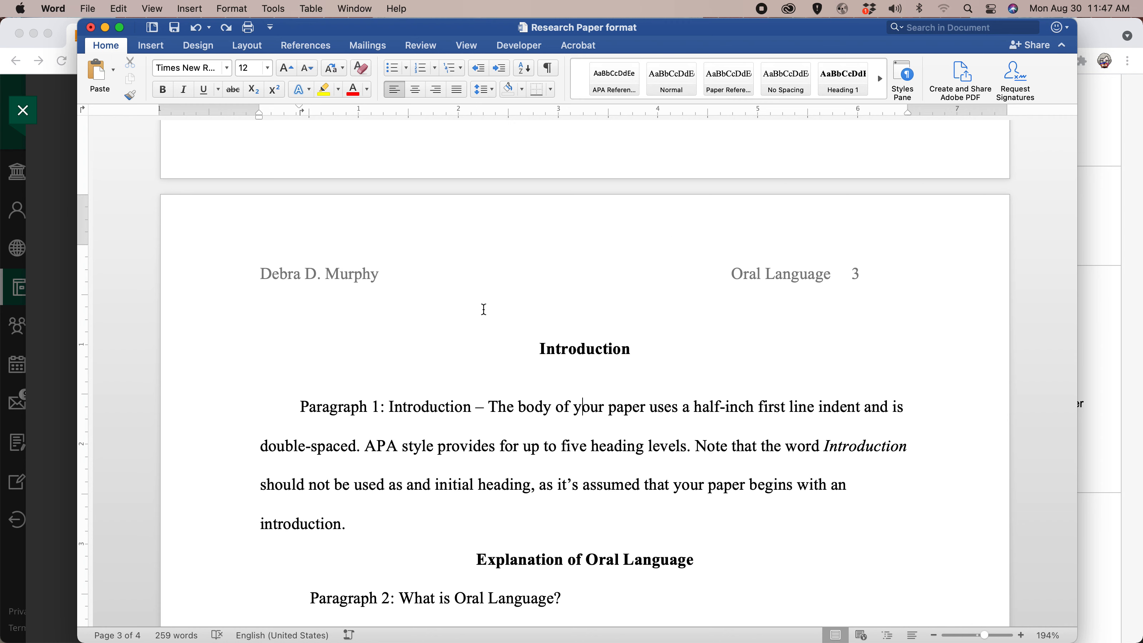
Set the paragraph spacing before the Introduction heading on page 3 to 0 pt.
{"action": "left_click_drag", "start_coordinate": [540, 350], "coordinate": [630, 349]}
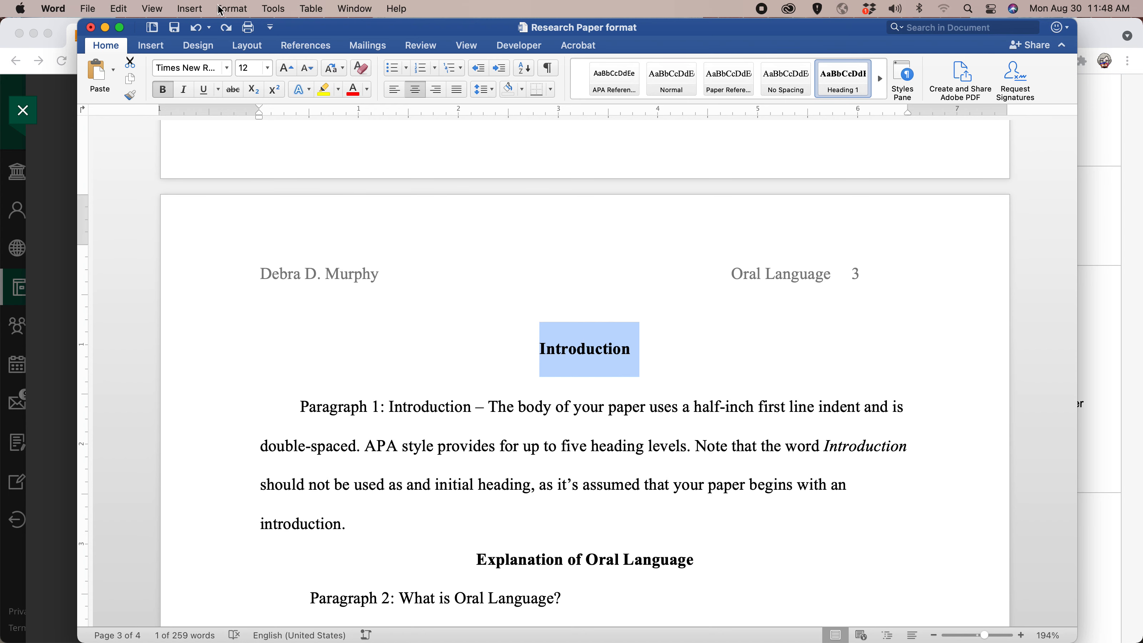
{"action": "left_click", "coordinate": [238, 9]}
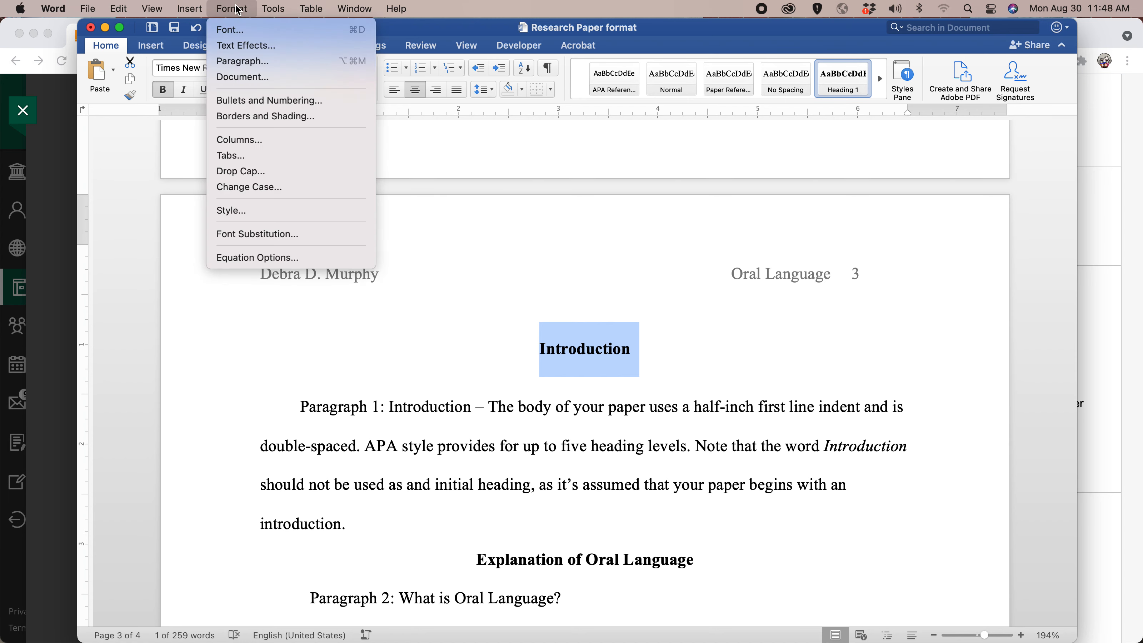
{"action": "left_click", "coordinate": [234, 61]}
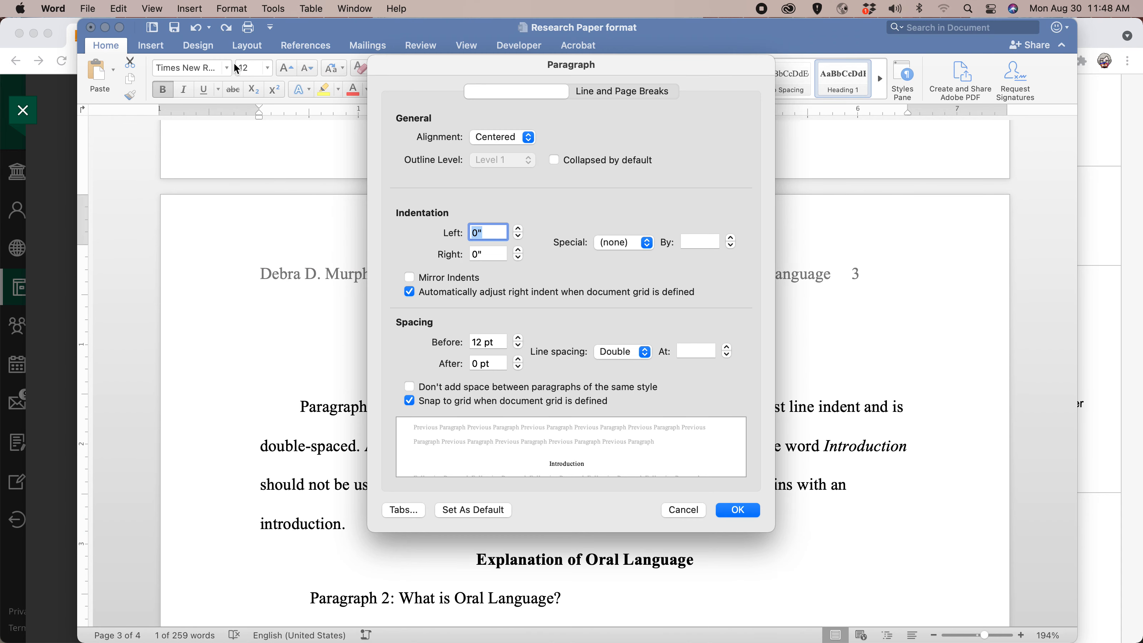
{"action": "left_click", "coordinate": [520, 348]}
{"action": "left_click", "coordinate": [520, 348]}
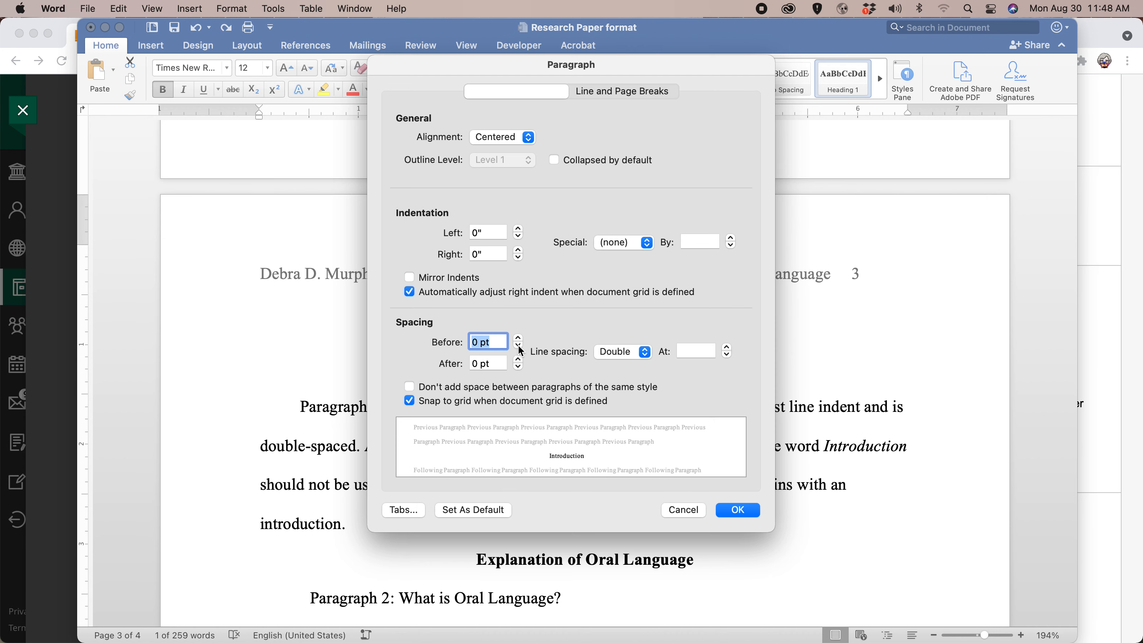
{"action": "left_click", "coordinate": [736, 511]}
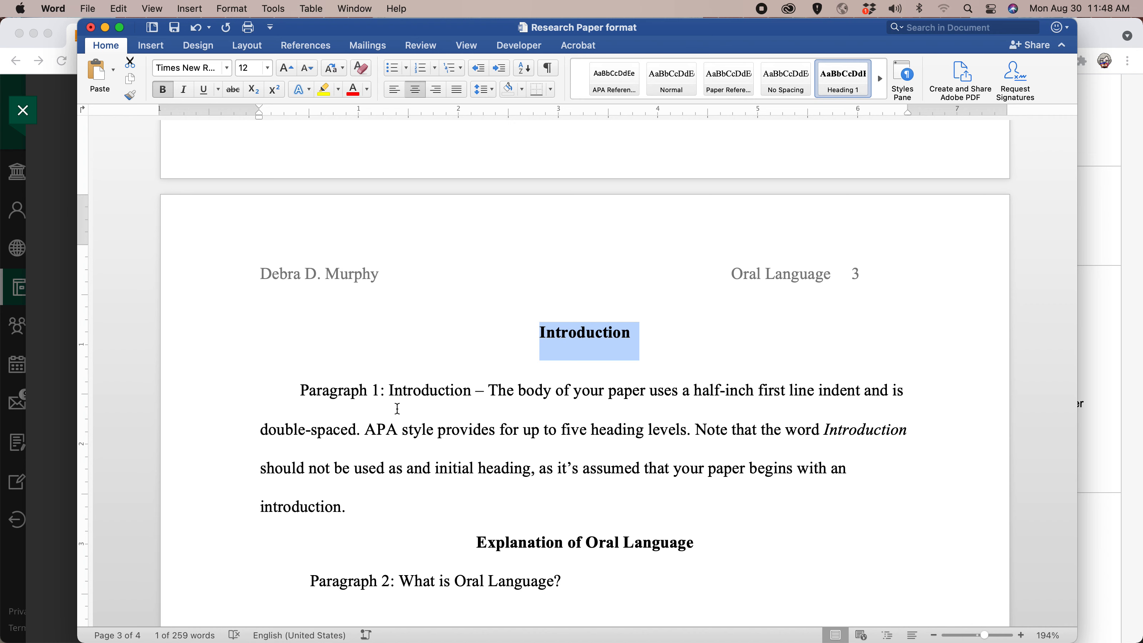
Set the line spacing of the Paragraph 1 text under the Introduction heading to Double.
{"action": "left_click", "coordinate": [298, 386]}
{"action": "double_click", "coordinate": [300, 387]}
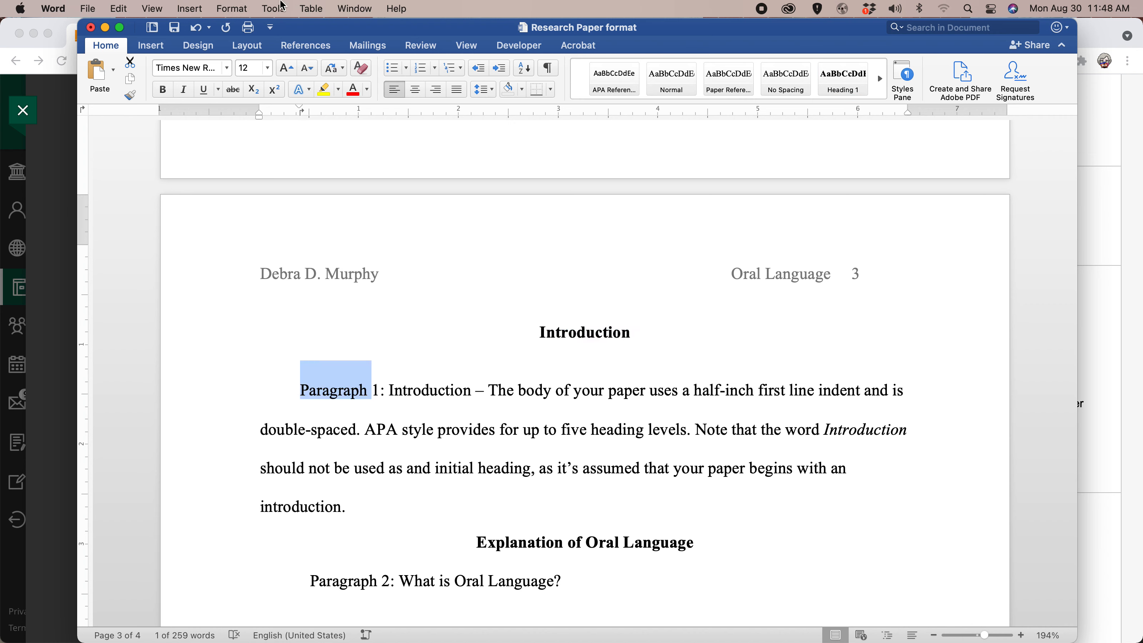
{"action": "left_click", "coordinate": [234, 9]}
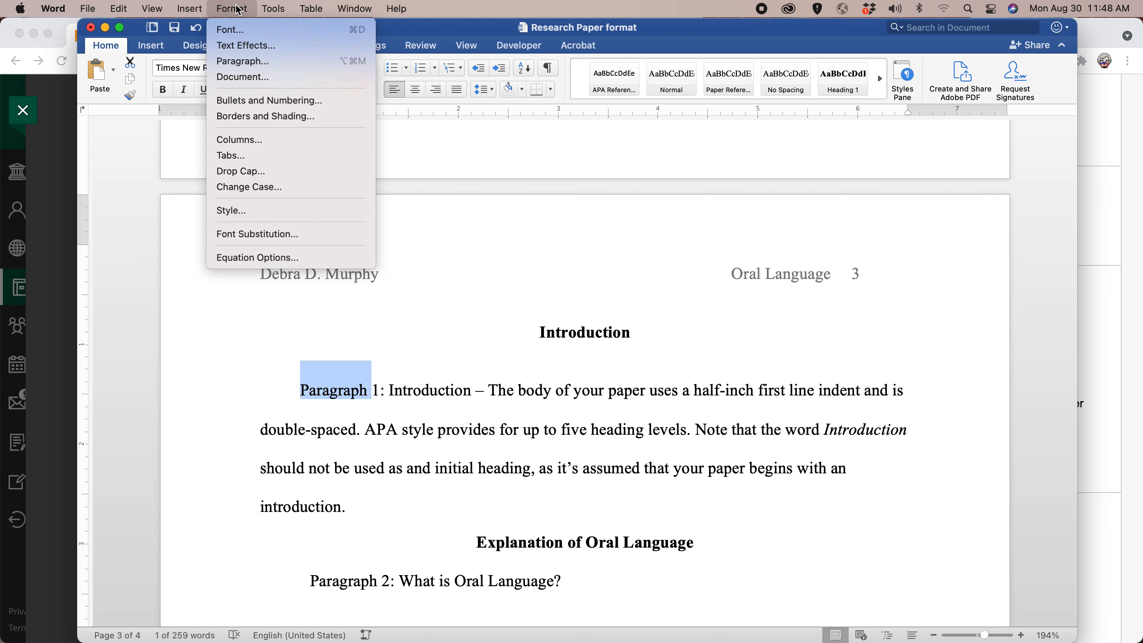
{"action": "left_click", "coordinate": [236, 62]}
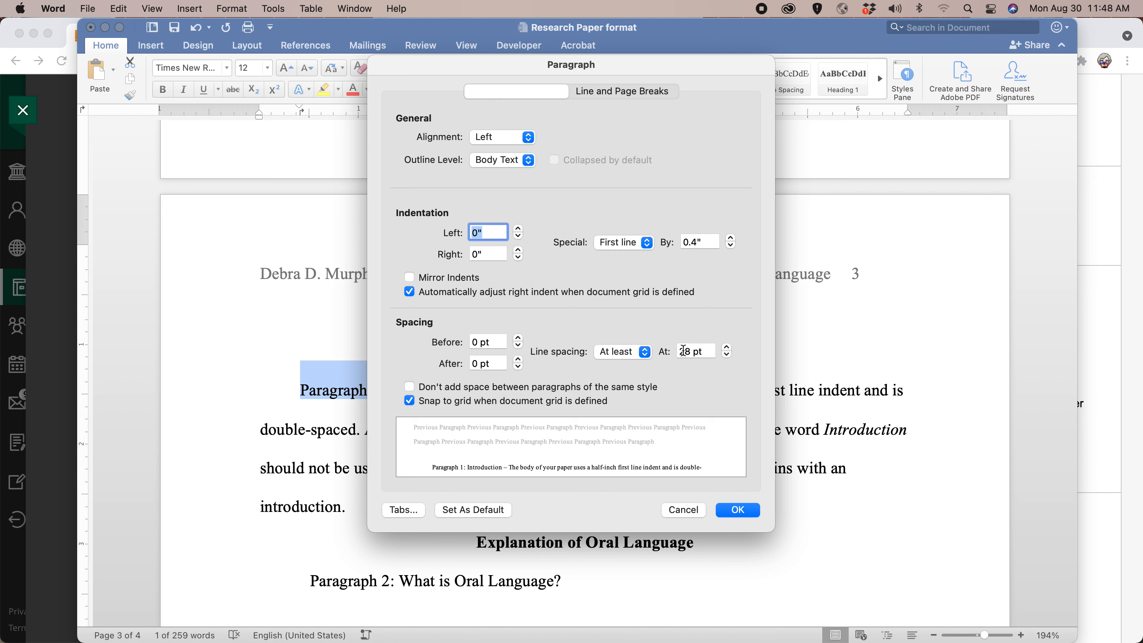
{"action": "left_click", "coordinate": [645, 352]}
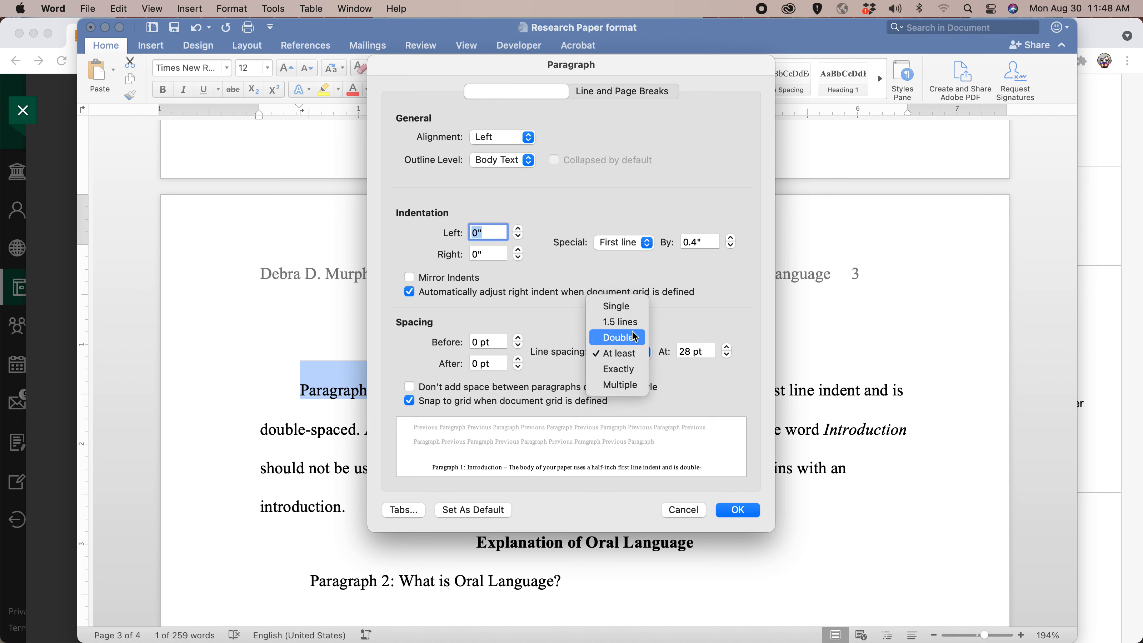
{"action": "left_click", "coordinate": [635, 337]}
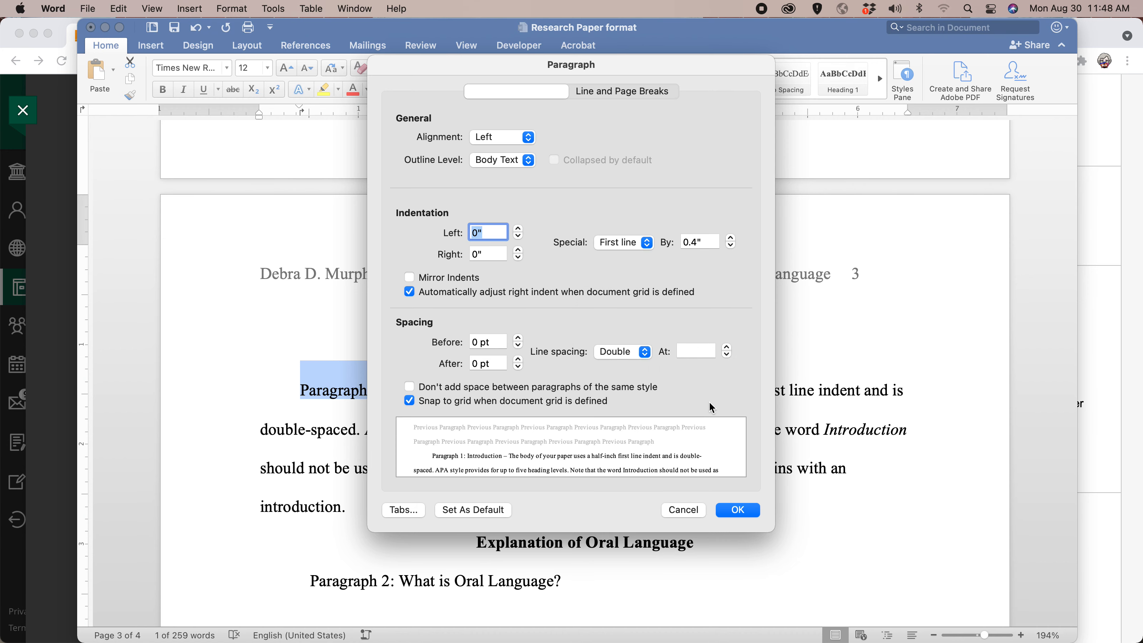
{"action": "left_click", "coordinate": [743, 510]}
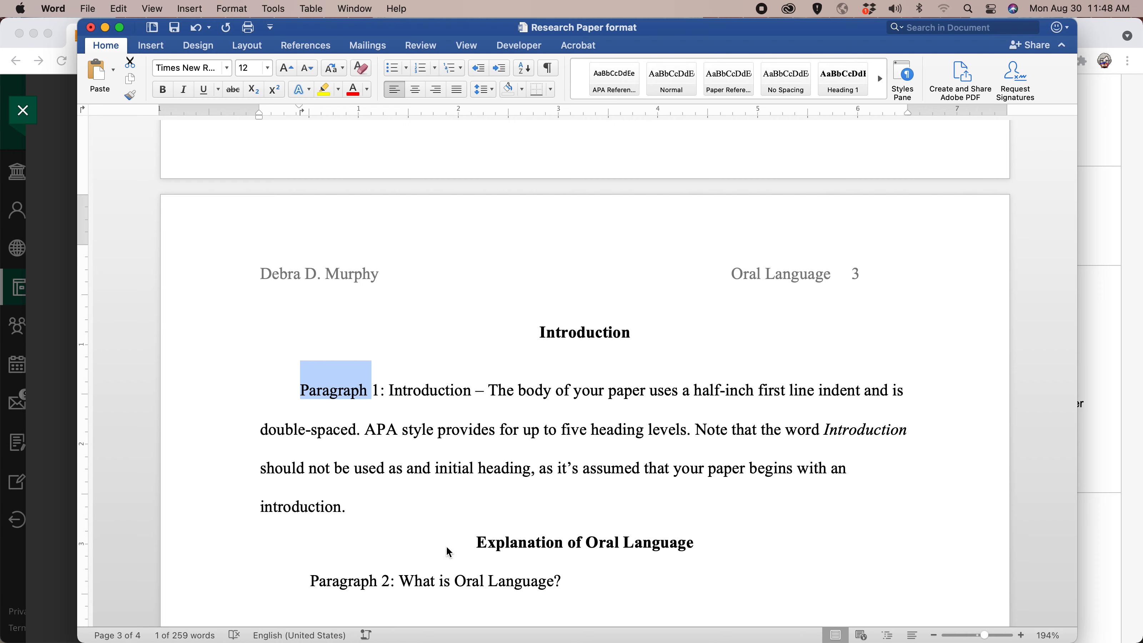
Replace the word "Paragraph" with "Section" in the labels numbered 2 and 3.
{"action": "scroll", "coordinate": [473, 541], "scroll_direction": "down", "scroll_amount": 5}
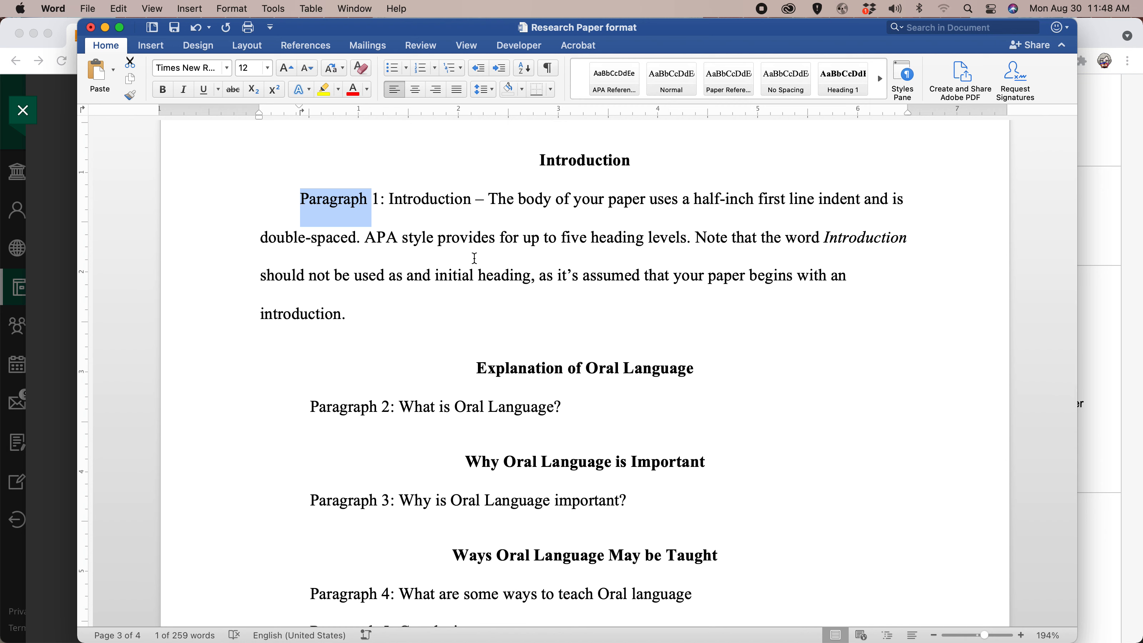
{"action": "left_click", "coordinate": [333, 408]}
{"action": "double_click", "coordinate": [333, 410]}
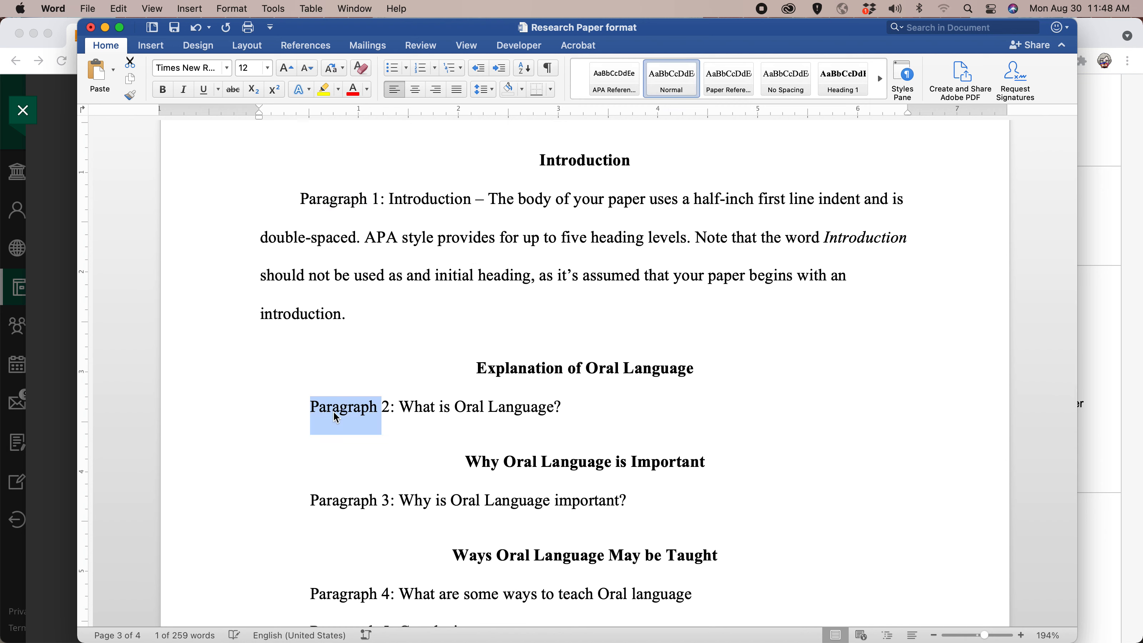
{"action": "type", "text": "Secti"}
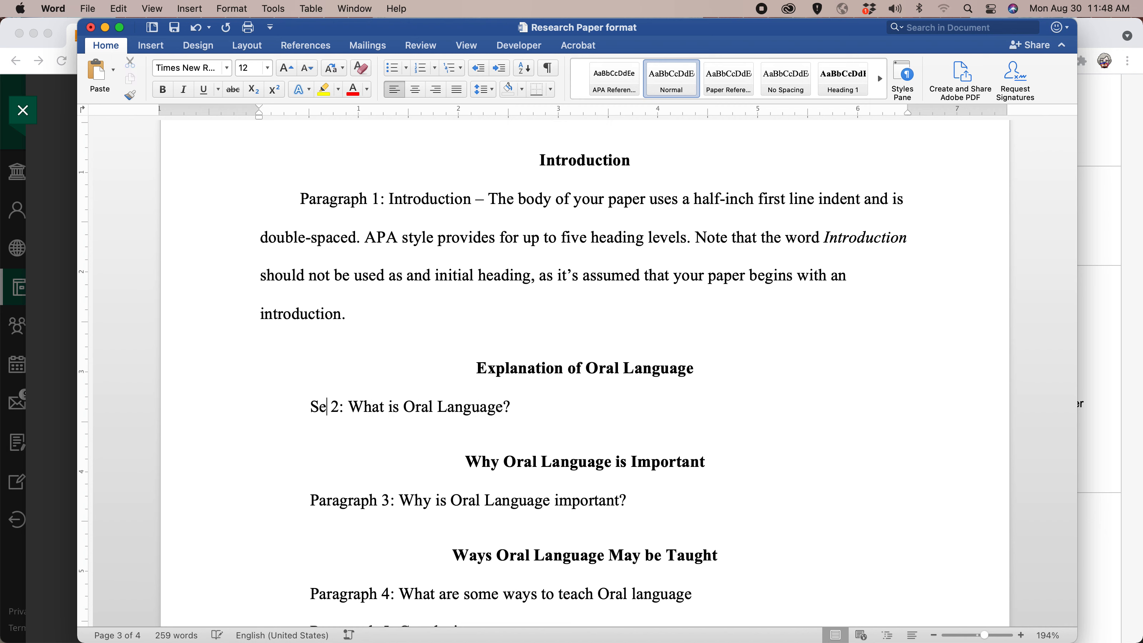
{"action": "type", "text": "on"}
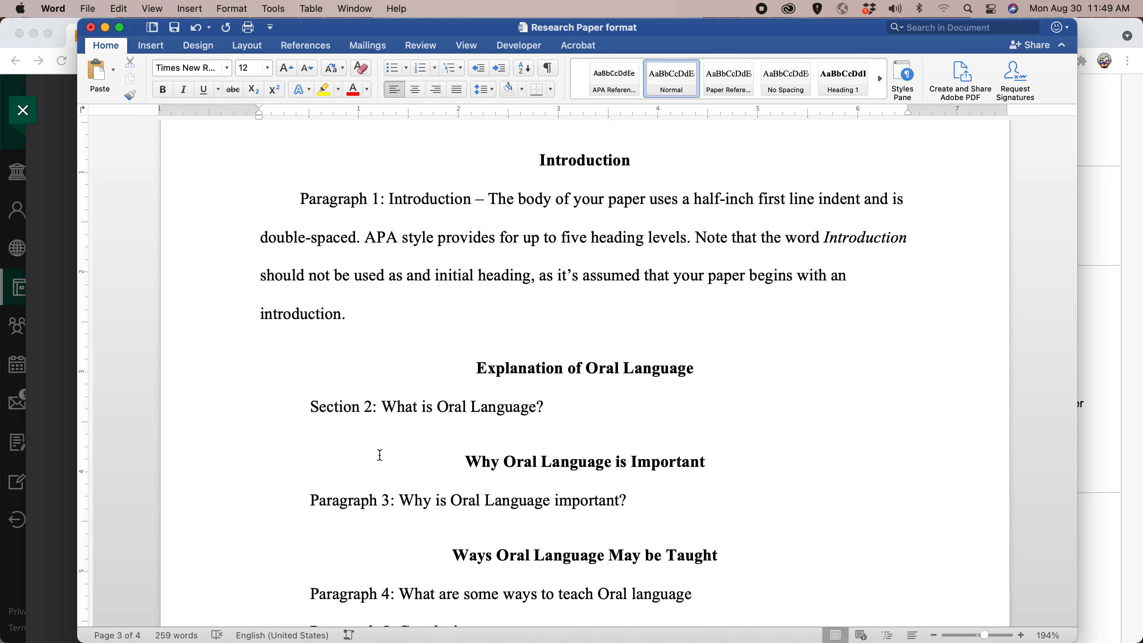
{"action": "double_click", "coordinate": [361, 508]}
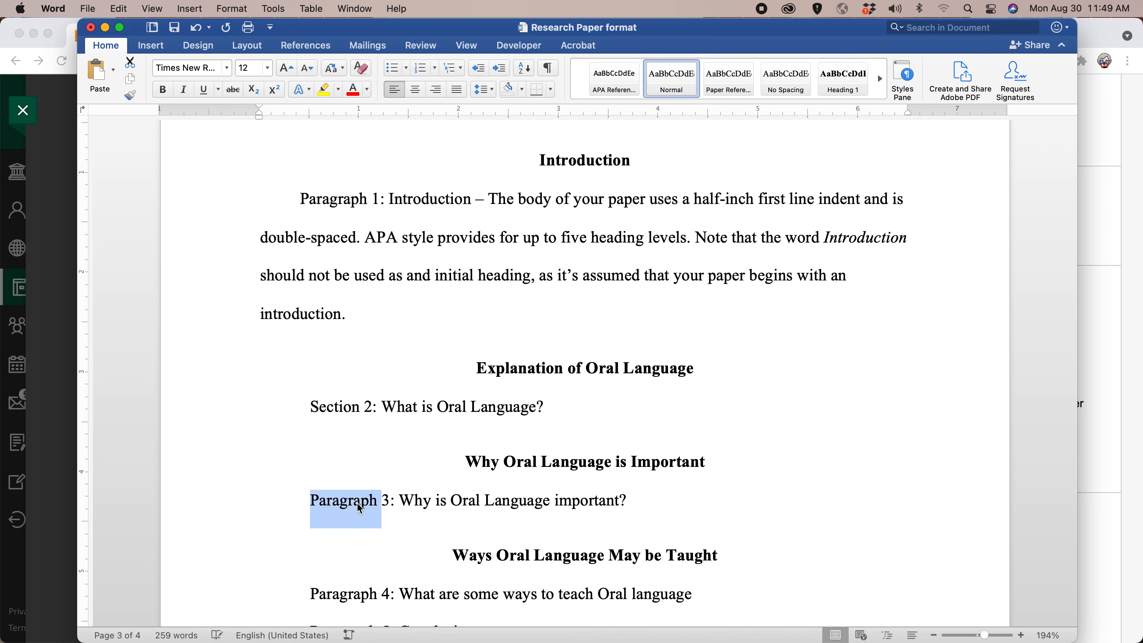
{"action": "type", "text": "Section"}
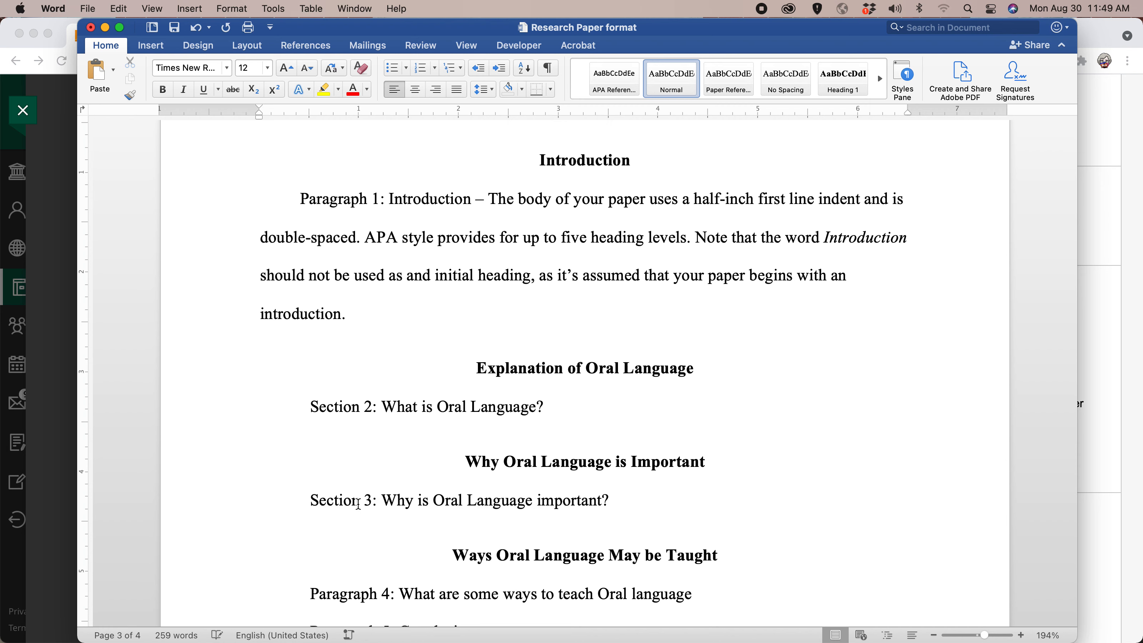
Replace the word "Paragraph" with "Section" in the labels numbered 4 and 5 at the end of the body.
{"action": "scroll", "coordinate": [379, 517], "scroll_direction": "down", "scroll_amount": 3}
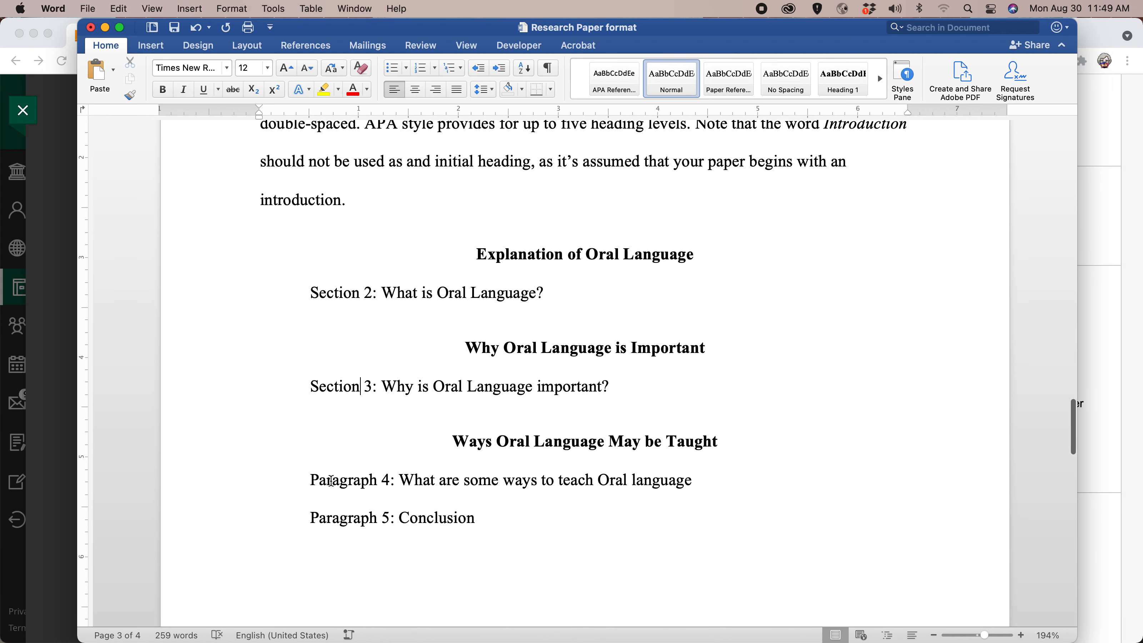
{"action": "double_click", "coordinate": [331, 481]}
{"action": "double_click", "coordinate": [332, 480]}
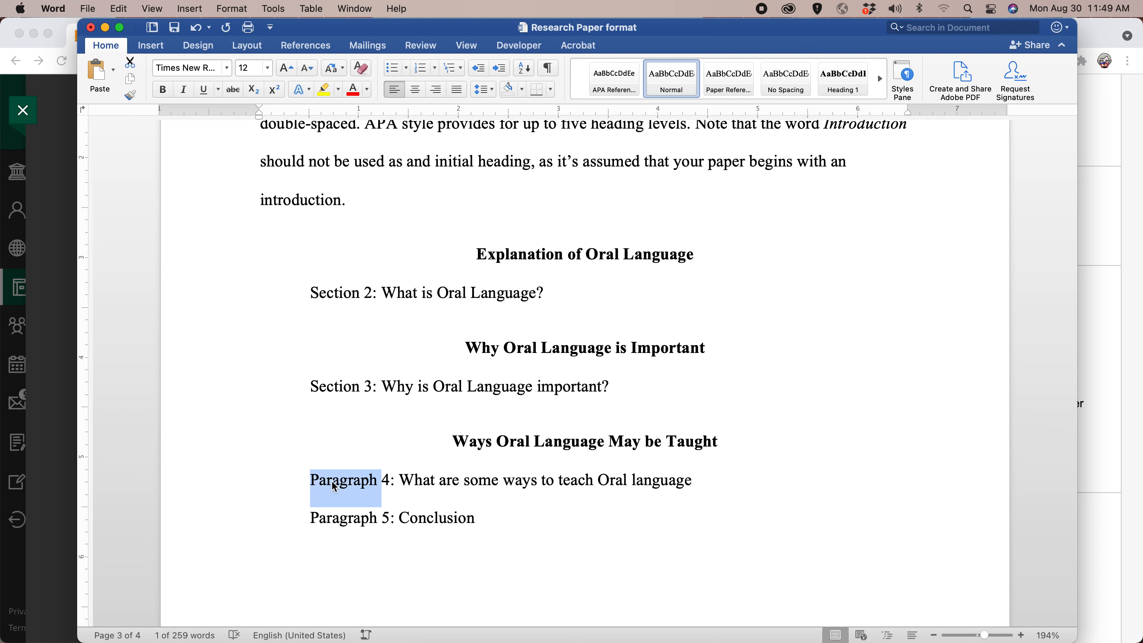
{"action": "type", "text": "Section"}
{"action": "scroll", "coordinate": [332, 482], "scroll_direction": "down", "scroll_amount": 1}
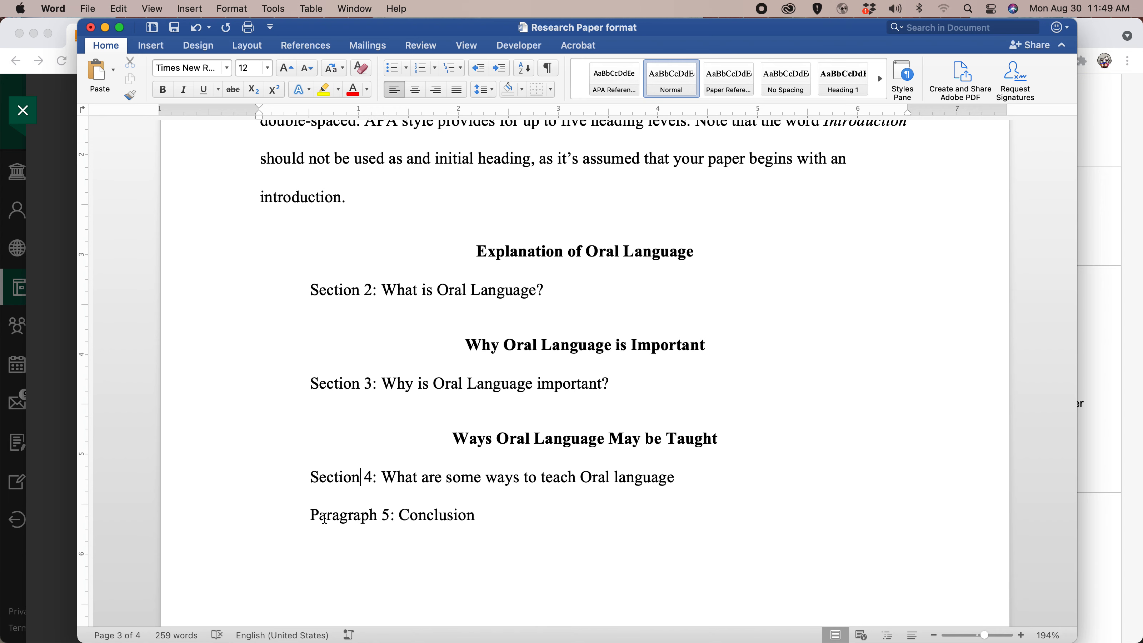
{"action": "scroll", "coordinate": [325, 518], "scroll_direction": "down", "scroll_amount": 2}
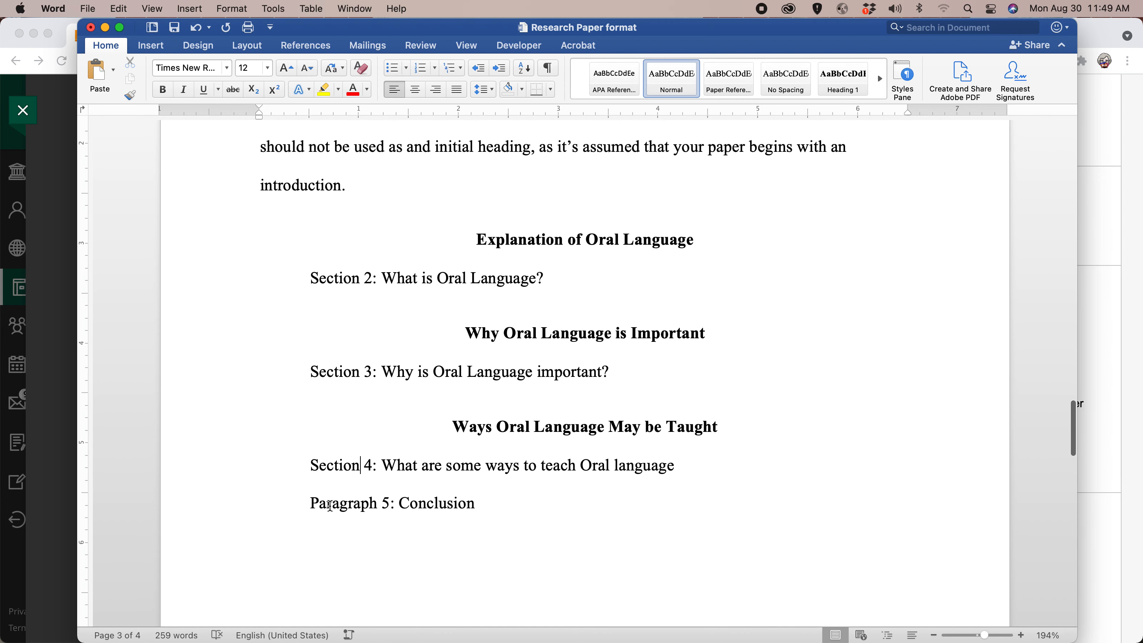
{"action": "double_click", "coordinate": [332, 503]}
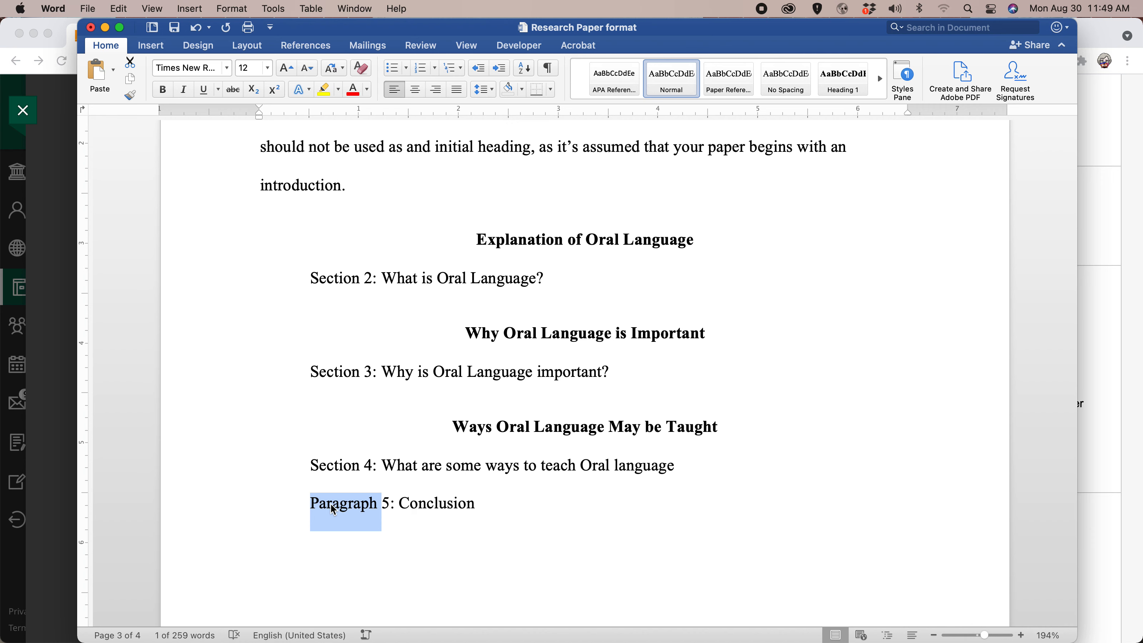
{"action": "type", "text": "s"}
{"action": "key", "text": "BackSpace"}
{"action": "type", "text": "Section"}
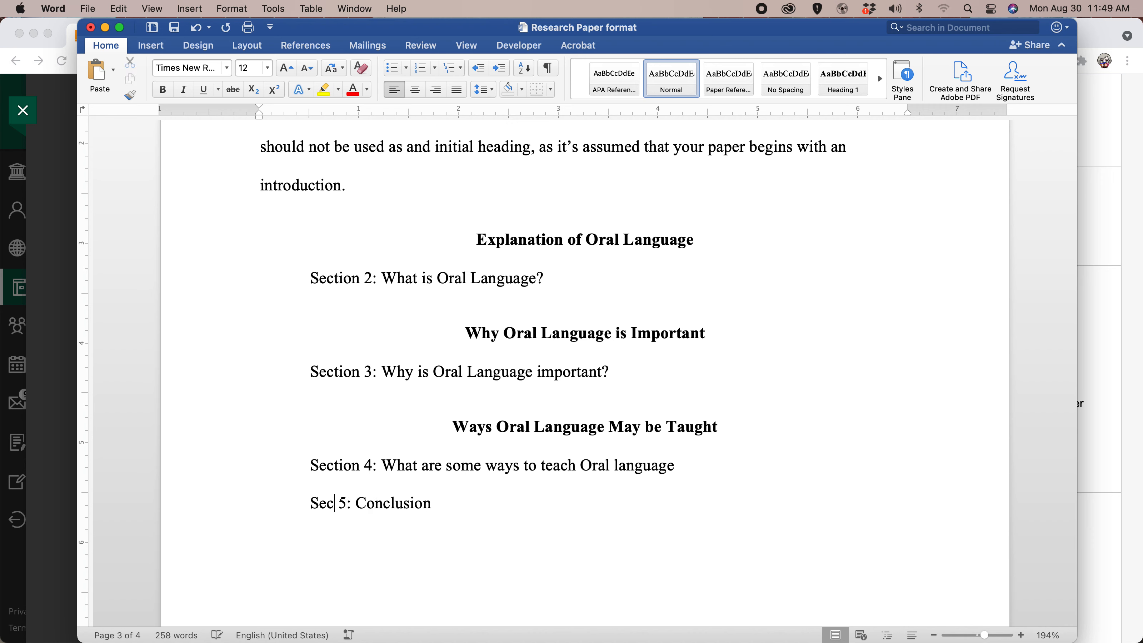
Replace the word "Paragraph" with "Section" in the label numbered 1 under the Introduction heading.
{"action": "scroll", "coordinate": [354, 284], "scroll_direction": "up", "scroll_amount": 3}
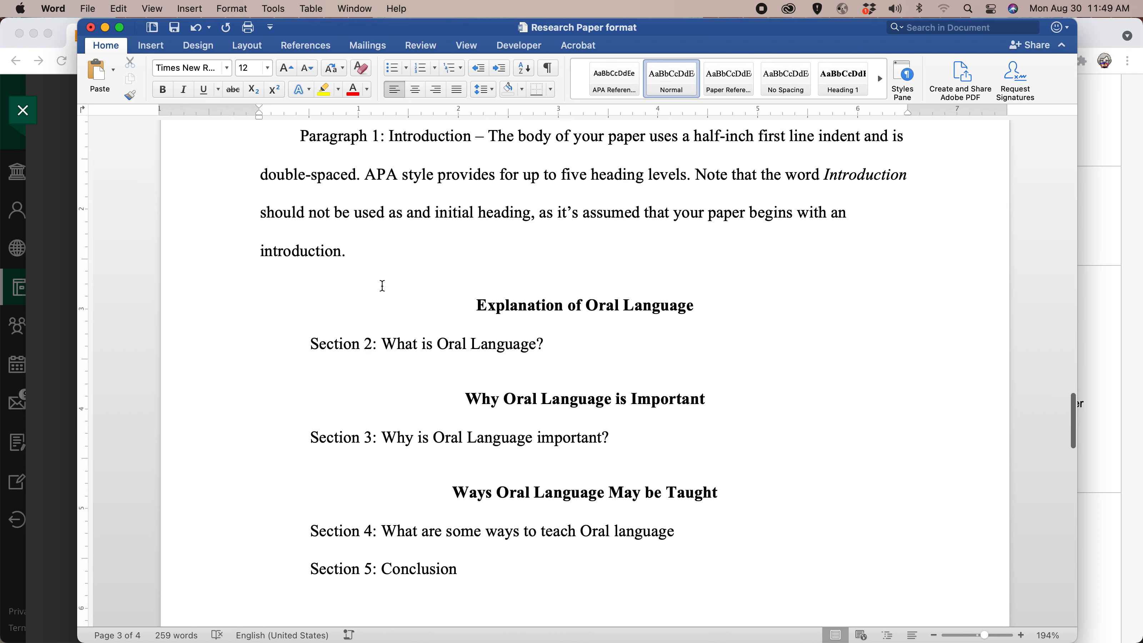
{"action": "double_click", "coordinate": [327, 186]}
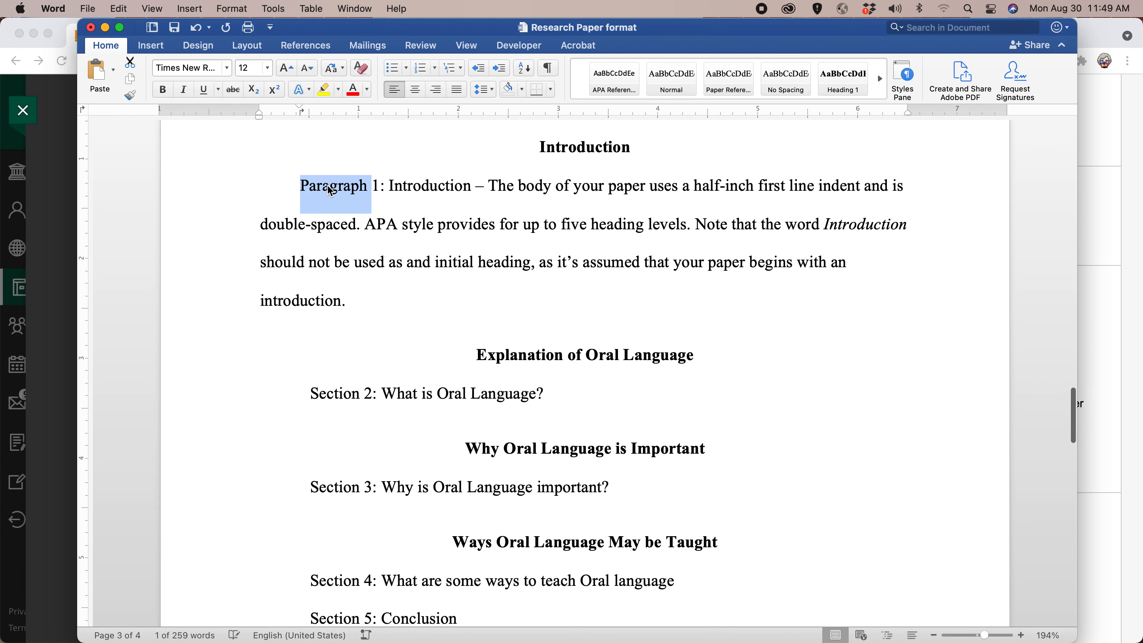
{"action": "type", "text": "Se"}
{"action": "type", "text": "ction"}
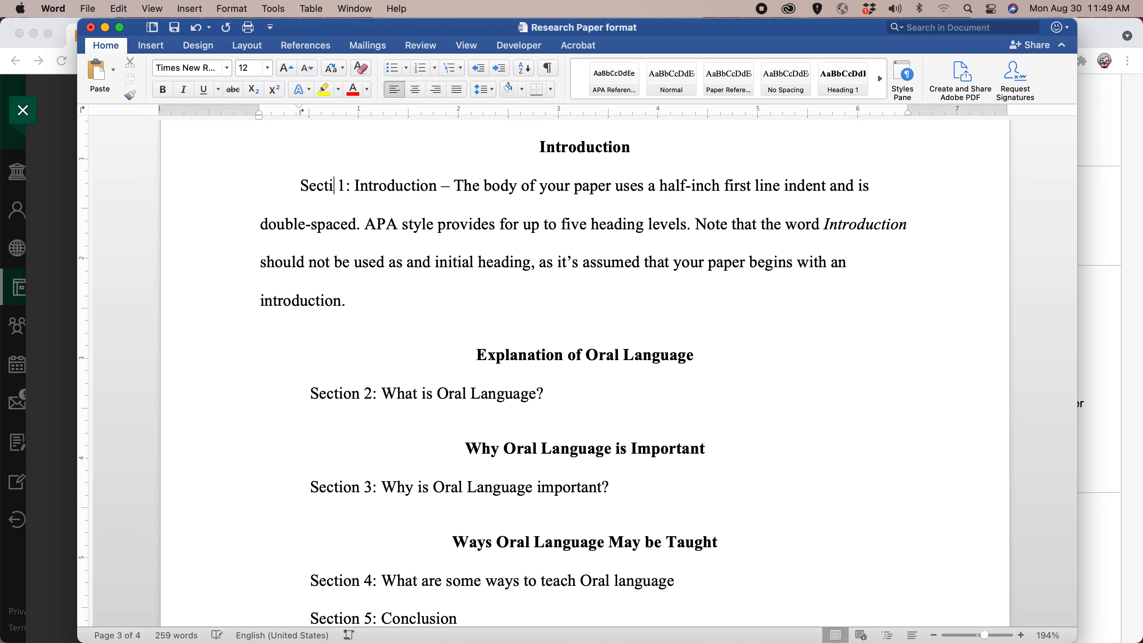
Remove the break after "Section 5: Conclusion" and place "References" on its own line directly below it.
{"action": "scroll", "coordinate": [515, 414], "scroll_direction": "down", "scroll_amount": 10}
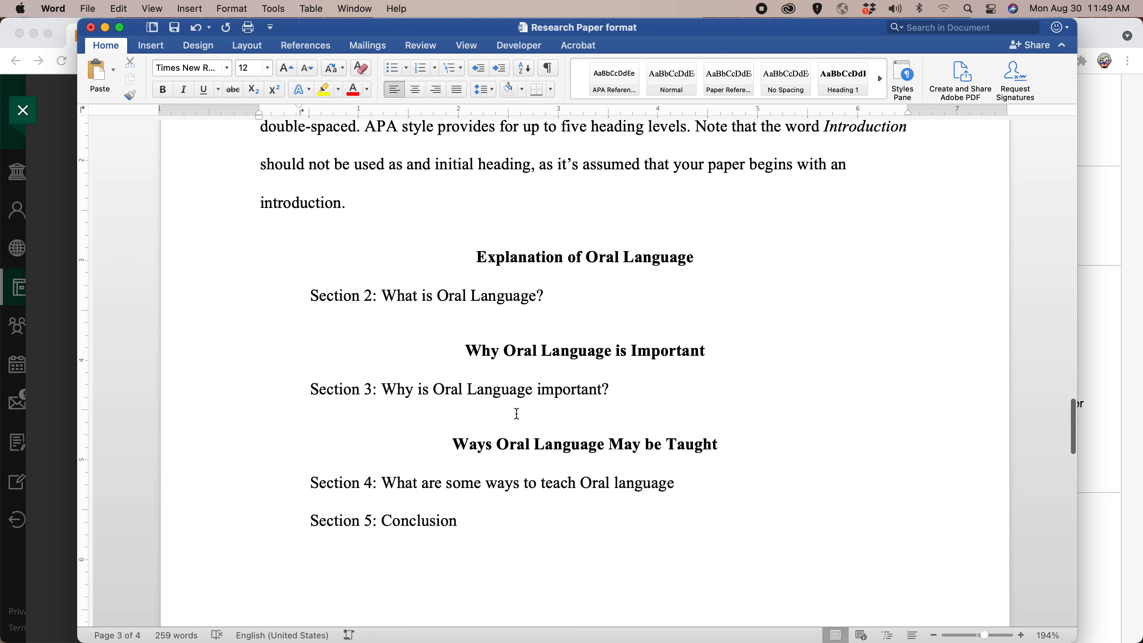
{"action": "scroll", "coordinate": [517, 413], "scroll_direction": "down", "scroll_amount": 1}
{"action": "scroll", "coordinate": [518, 414], "scroll_direction": "up", "scroll_amount": 5}
{"action": "scroll", "coordinate": [520, 413], "scroll_direction": "down", "scroll_amount": 4}
{"action": "scroll", "coordinate": [520, 413], "scroll_direction": "down", "scroll_amount": 10}
{"action": "scroll", "coordinate": [519, 413], "scroll_direction": "up", "scroll_amount": 14}
{"action": "scroll", "coordinate": [474, 370], "scroll_direction": "up", "scroll_amount": 1}
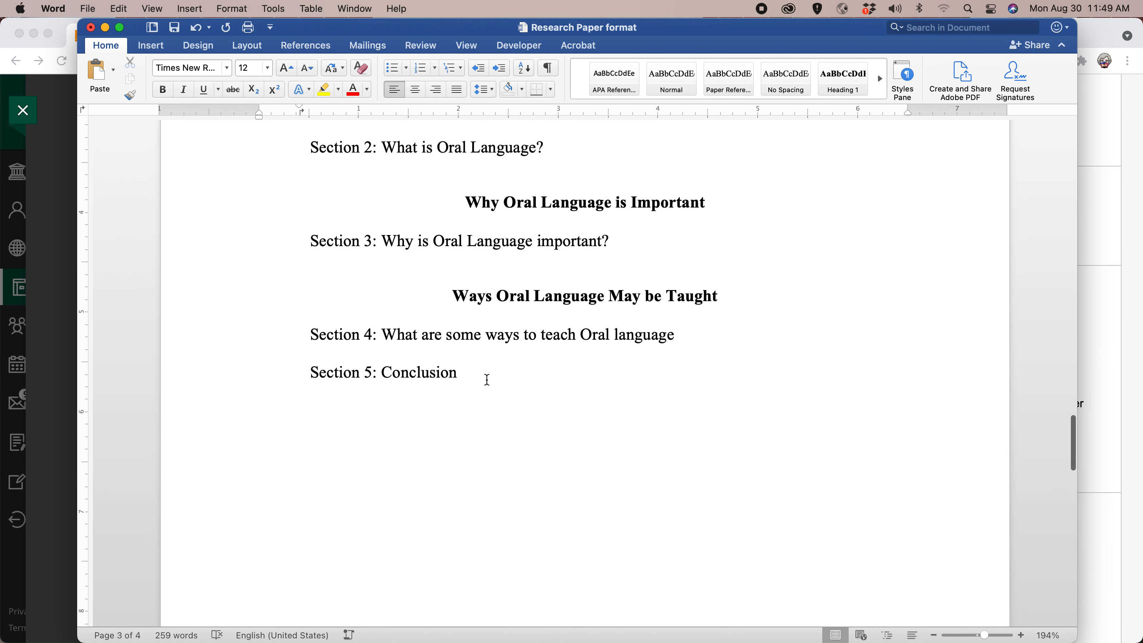
{"action": "left_click", "coordinate": [475, 376]}
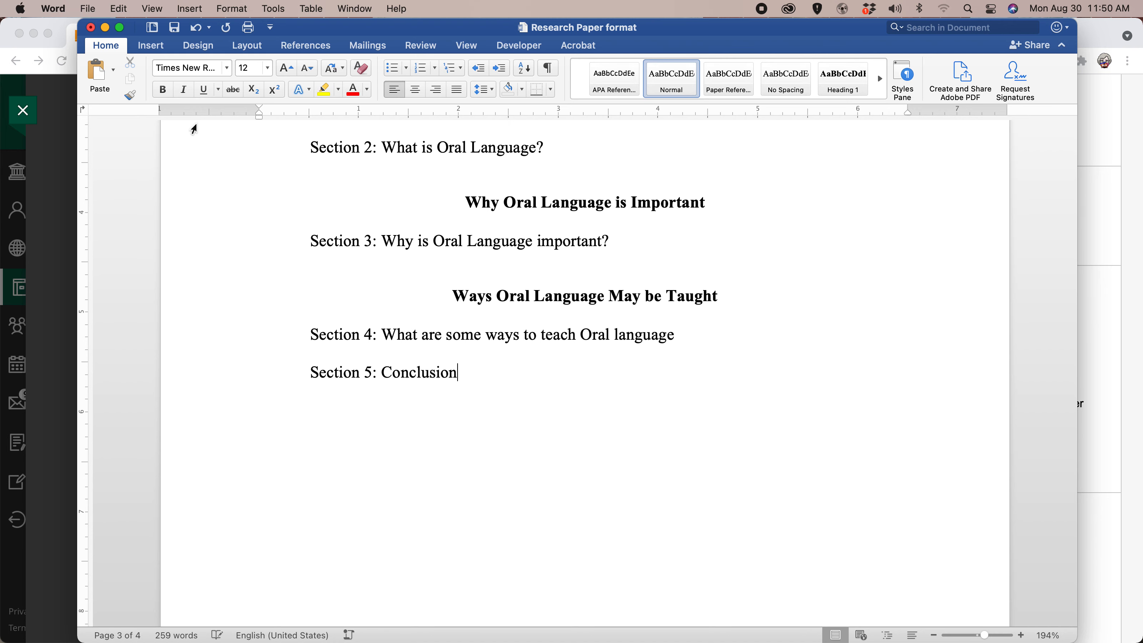
{"action": "key", "text": "Delete"}
{"action": "key", "text": "Delete"}
{"action": "key", "text": "Delete"}
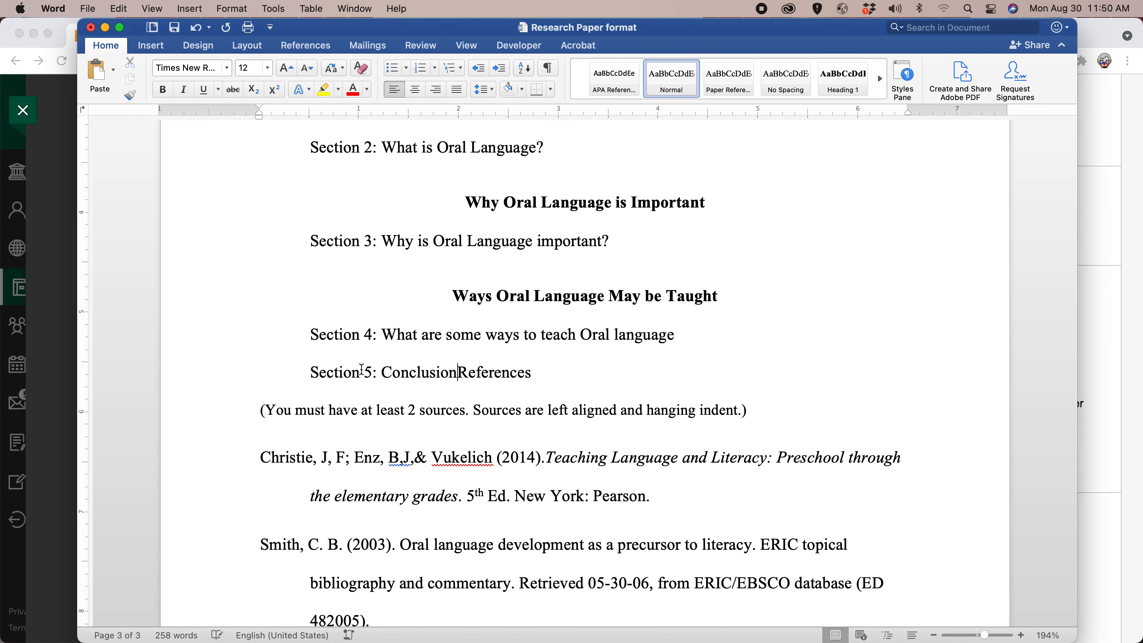
{"action": "key", "text": "Return"}
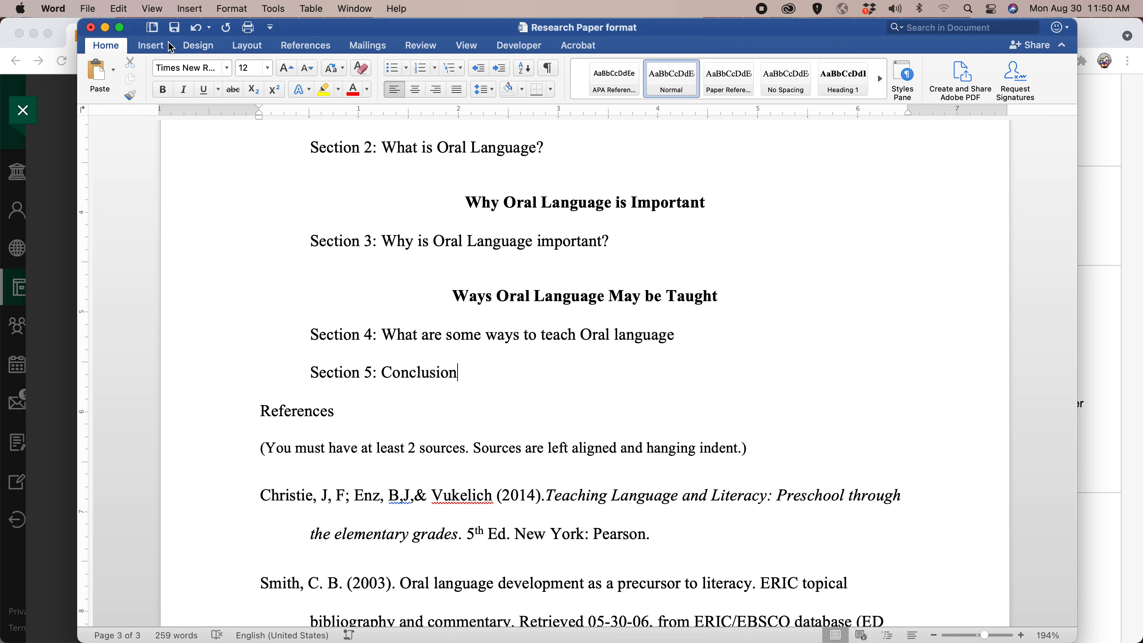
Insert a page break after "Section 5: Conclusion" so "References" starts on the first line of a new page, and center that heading.
{"action": "left_click", "coordinate": [157, 50]}
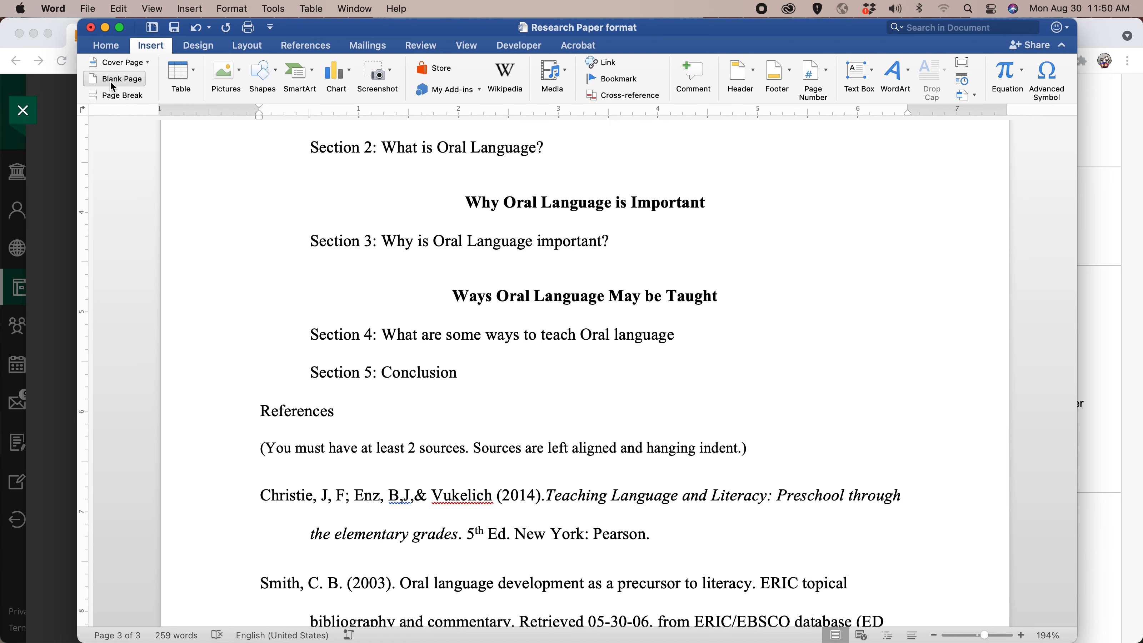
{"action": "left_click", "coordinate": [116, 97]}
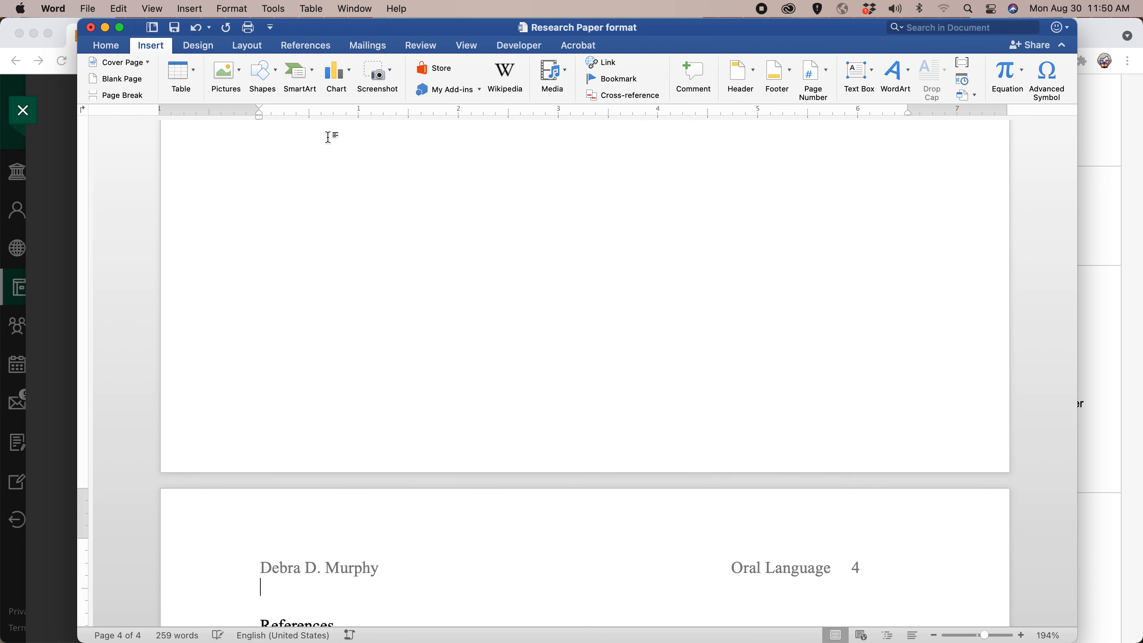
{"action": "scroll", "coordinate": [329, 137], "scroll_direction": "down", "scroll_amount": 3}
{"action": "key", "text": "Delete"}
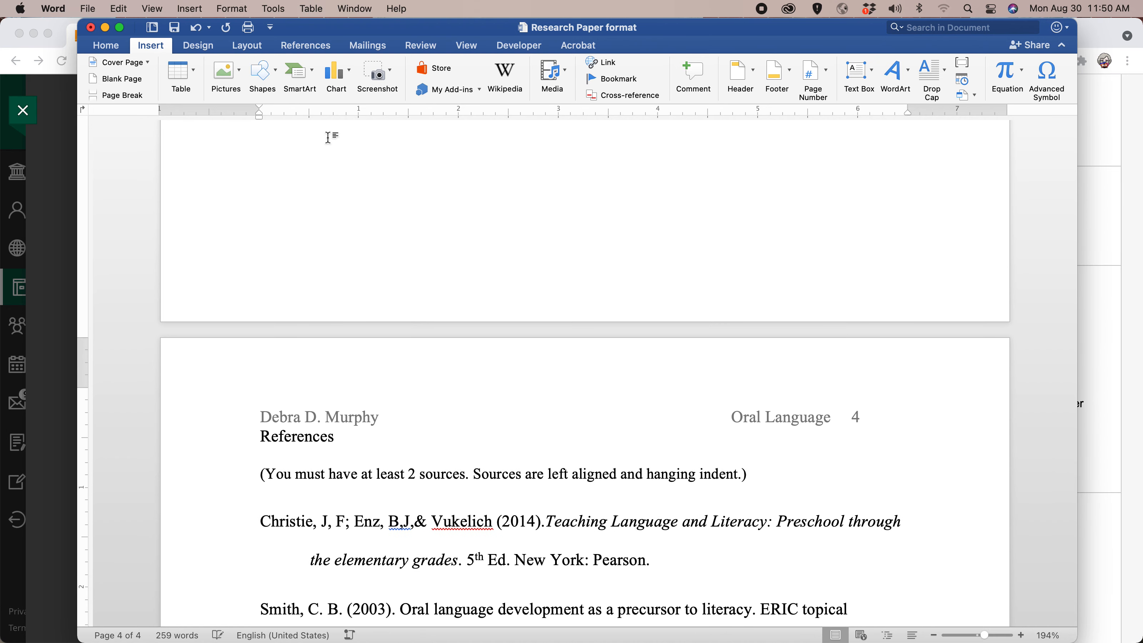
{"action": "left_click", "coordinate": [106, 47]}
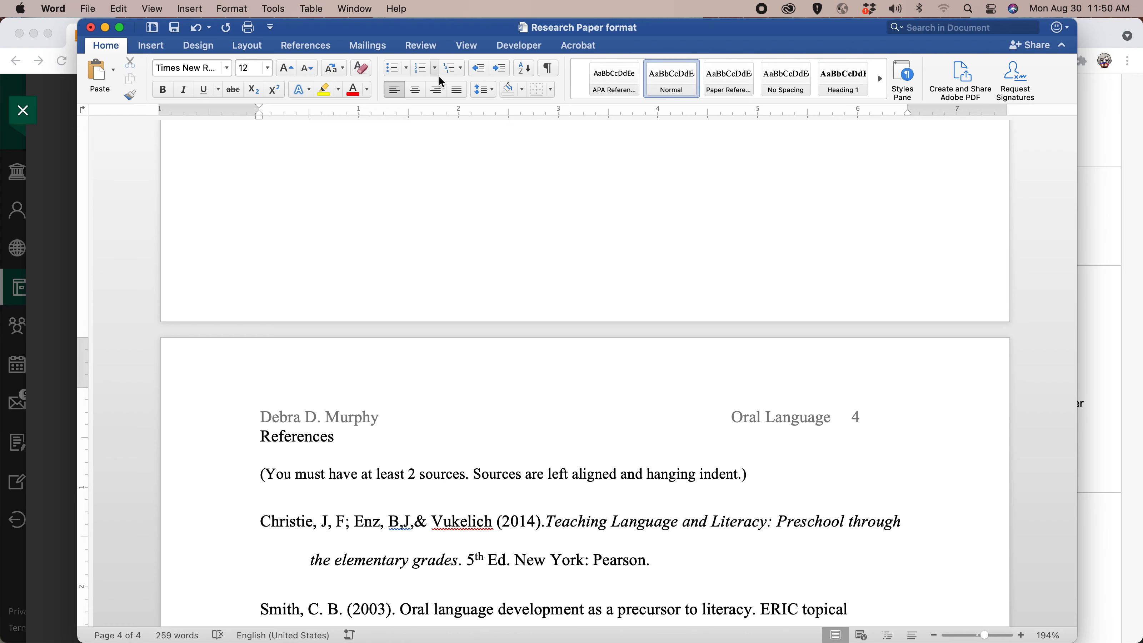
{"action": "left_click", "coordinate": [417, 92]}
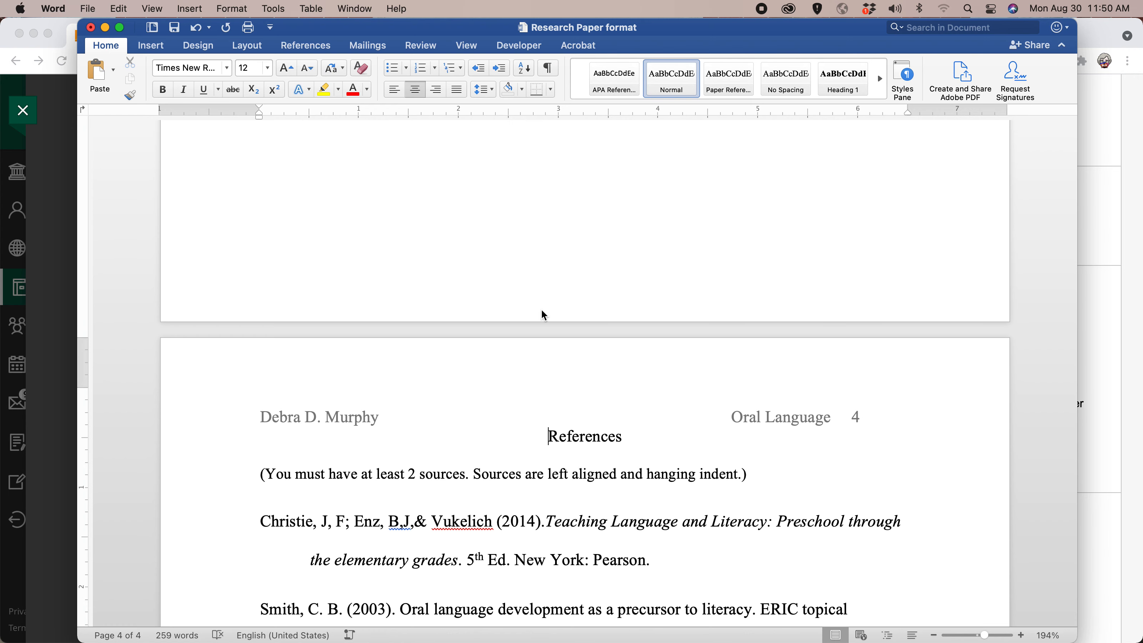
Set the special indentation of the two reference entries to none.
{"action": "scroll", "coordinate": [531, 396], "scroll_direction": "down", "scroll_amount": 5}
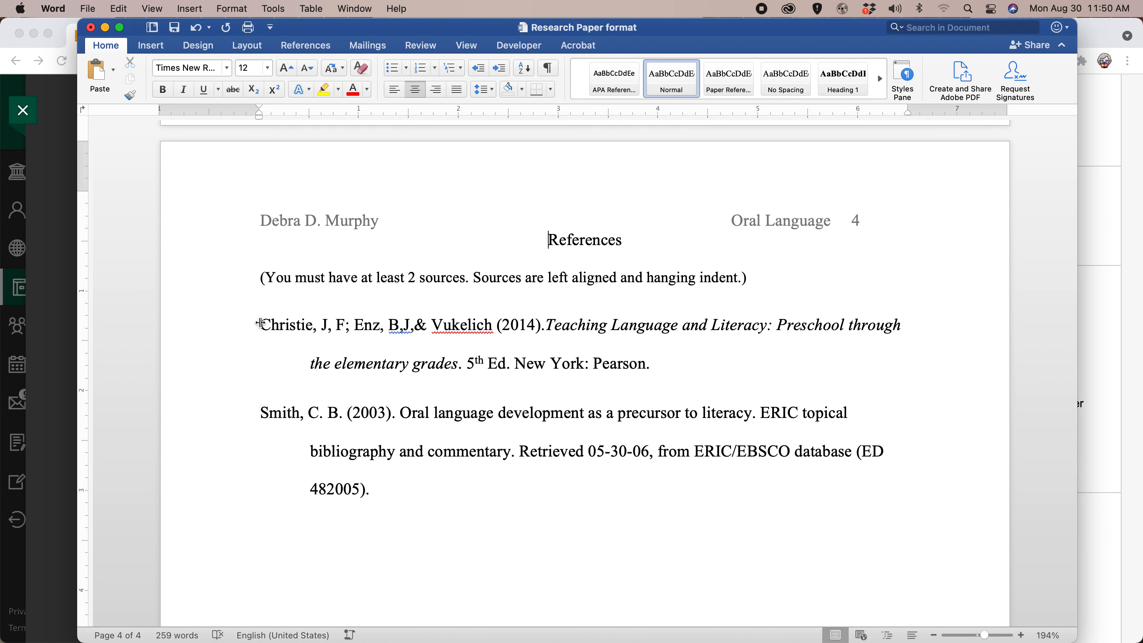
{"action": "left_click_drag", "start_coordinate": [262, 323], "coordinate": [701, 496]}
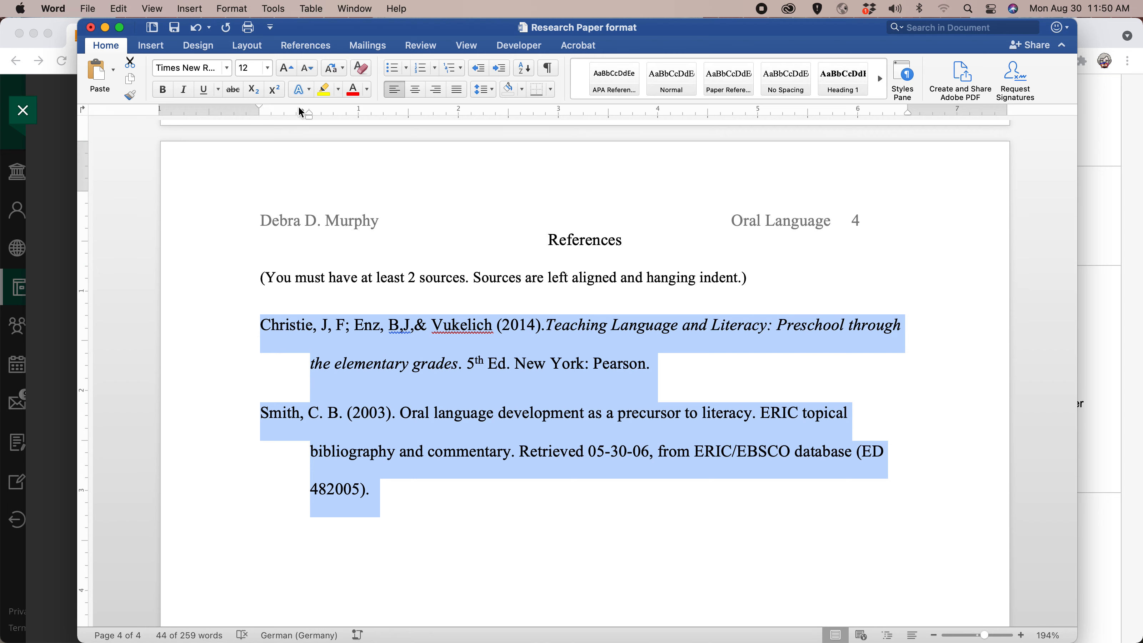
{"action": "left_click", "coordinate": [235, 9]}
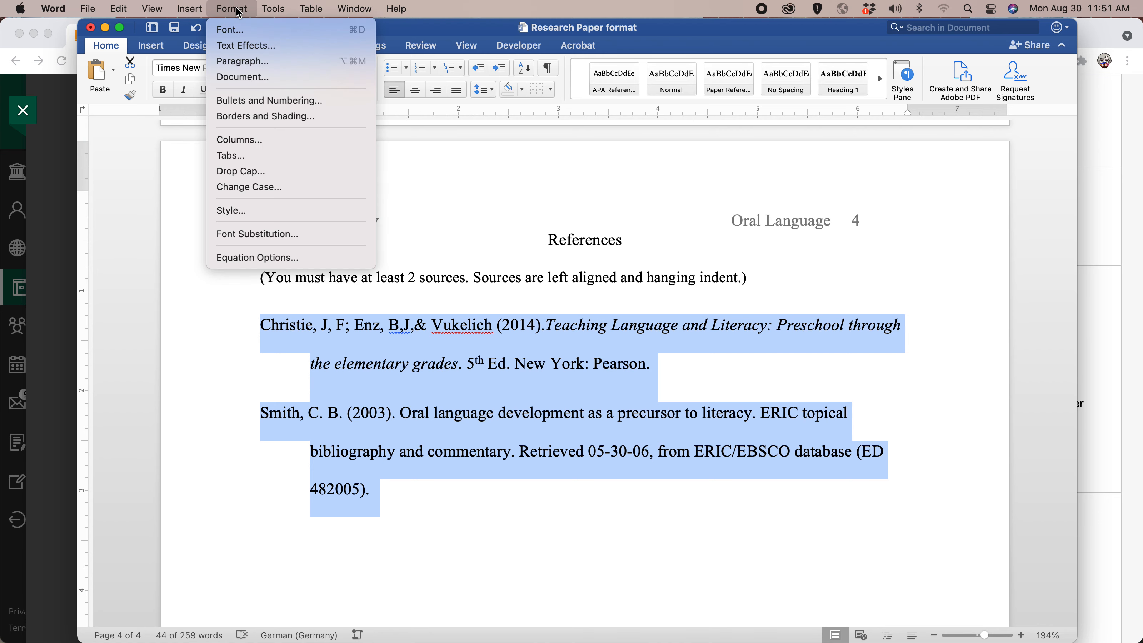
{"action": "left_click", "coordinate": [224, 64]}
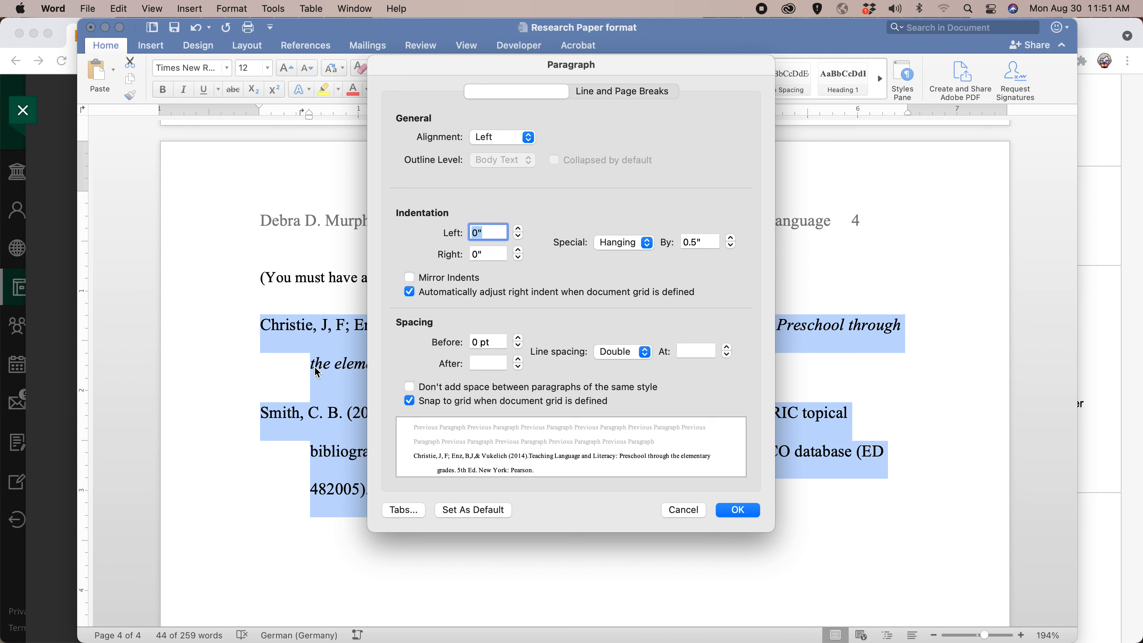
{"action": "left_click", "coordinate": [647, 243]}
{"action": "left_click", "coordinate": [618, 212]}
{"action": "left_click", "coordinate": [750, 514]}
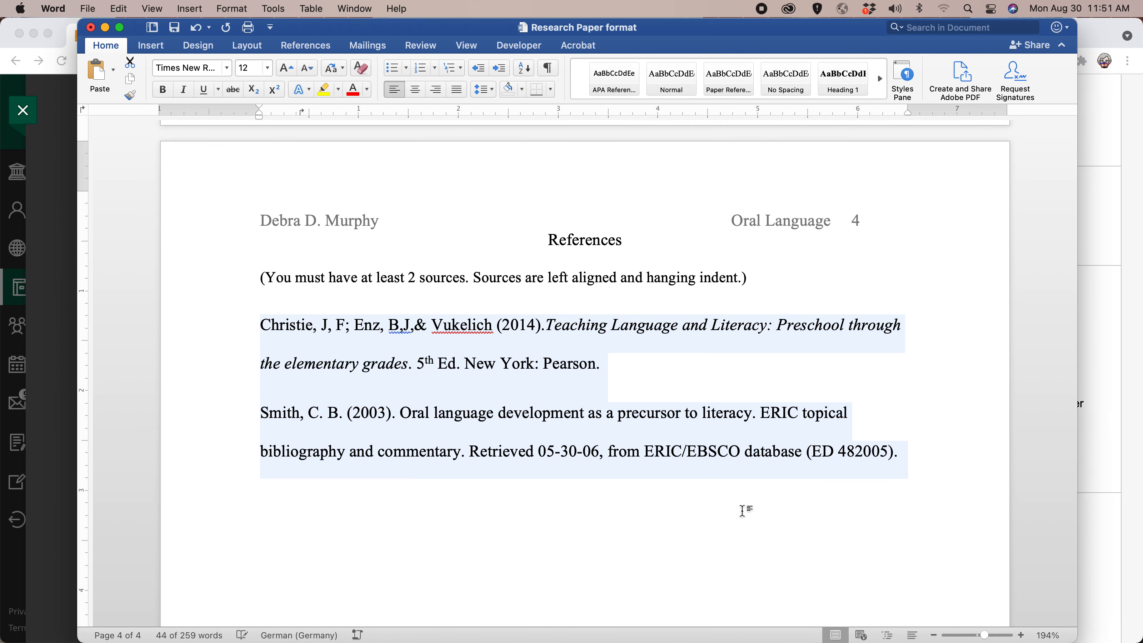
Give the two reference entries a hanging indent of 0.5" and set their spacing after to 0 pt.
{"action": "left_click", "coordinate": [273, 358]}
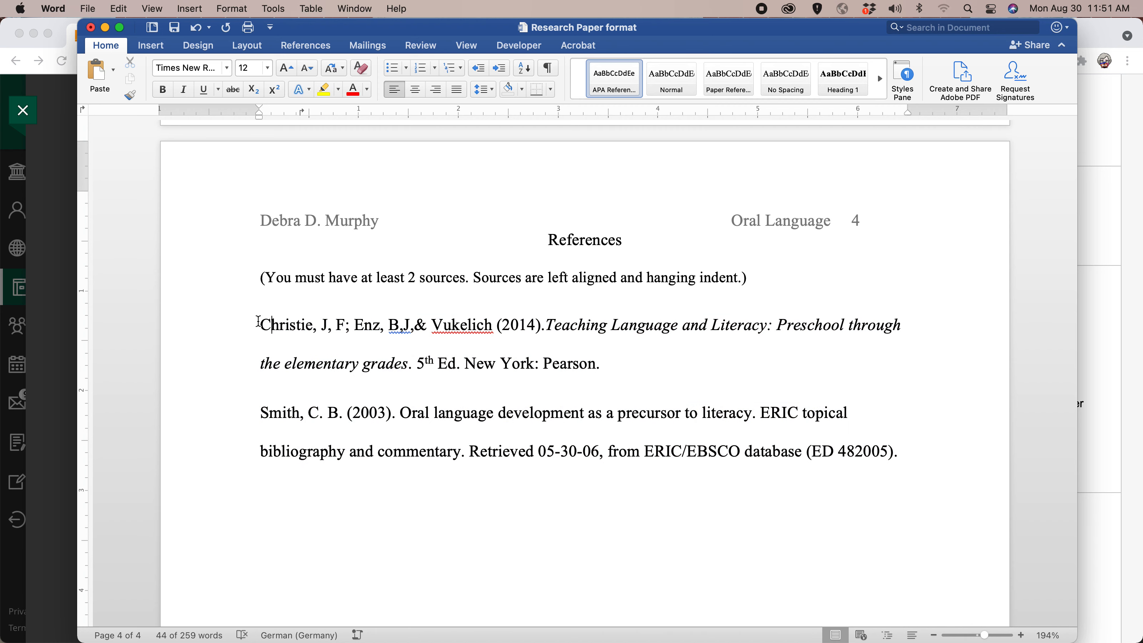
{"action": "left_click_drag", "start_coordinate": [258, 321], "coordinate": [923, 454]}
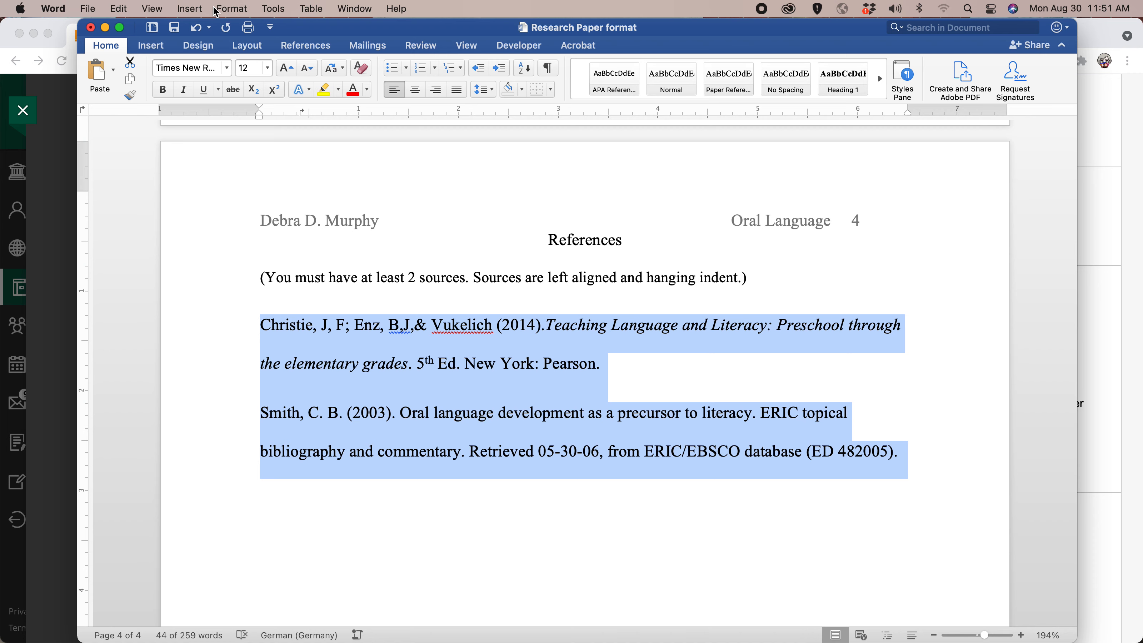
{"action": "left_click", "coordinate": [231, 9]}
{"action": "left_click", "coordinate": [256, 62]}
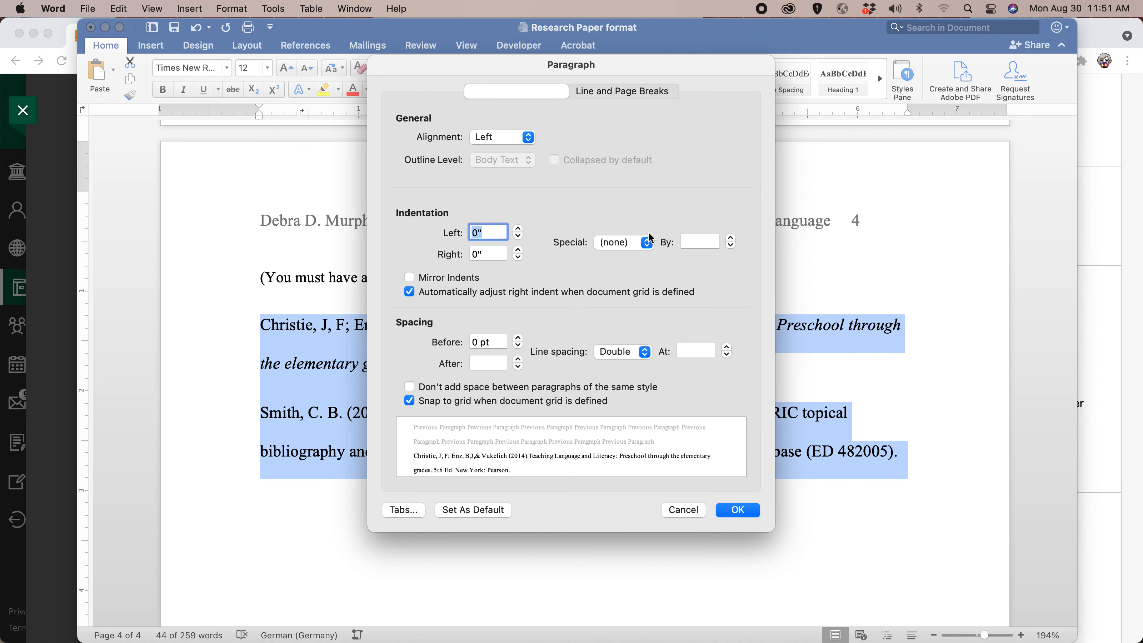
{"action": "left_click", "coordinate": [648, 246]}
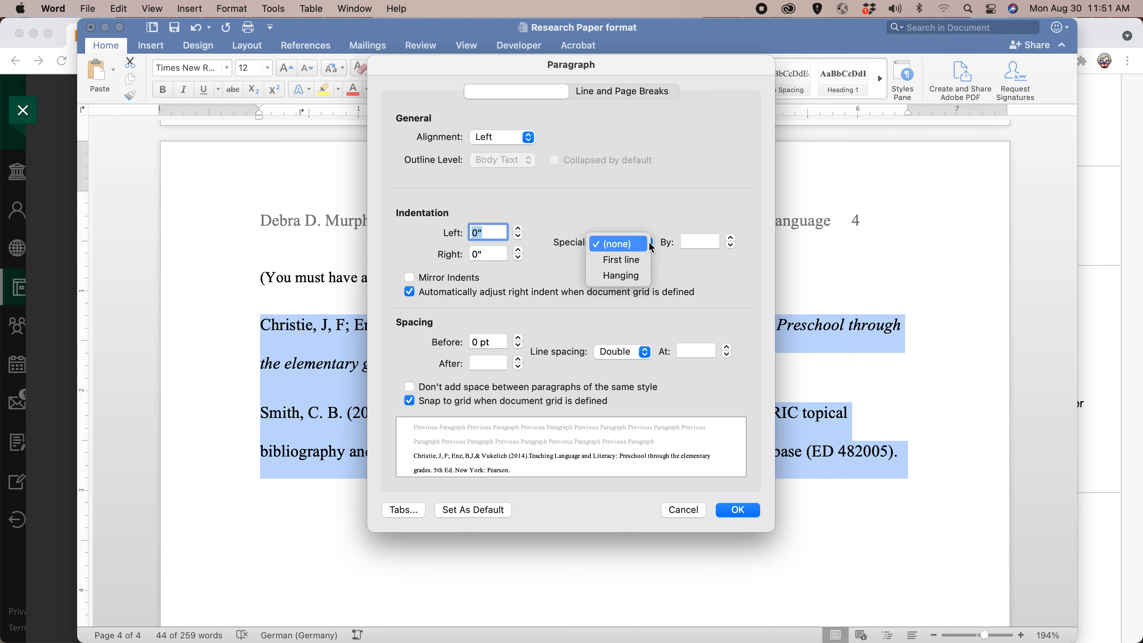
{"action": "left_click", "coordinate": [629, 276]}
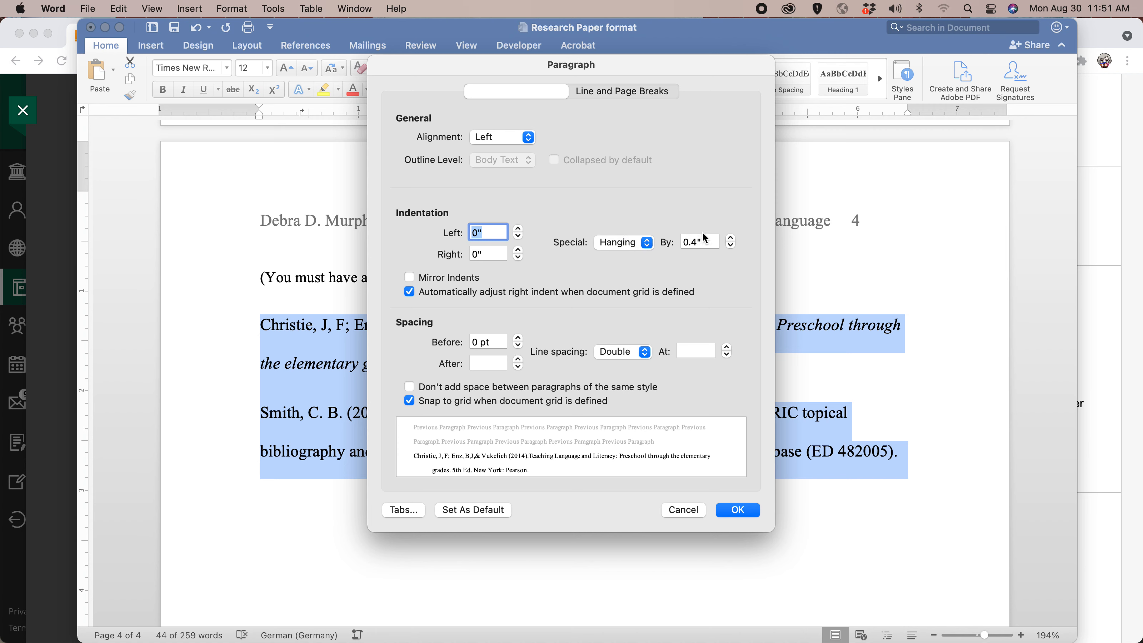
{"action": "left_click", "coordinate": [693, 244]}
{"action": "key", "text": "BackSpace"}
{"action": "key", "text": "BackSpace"}
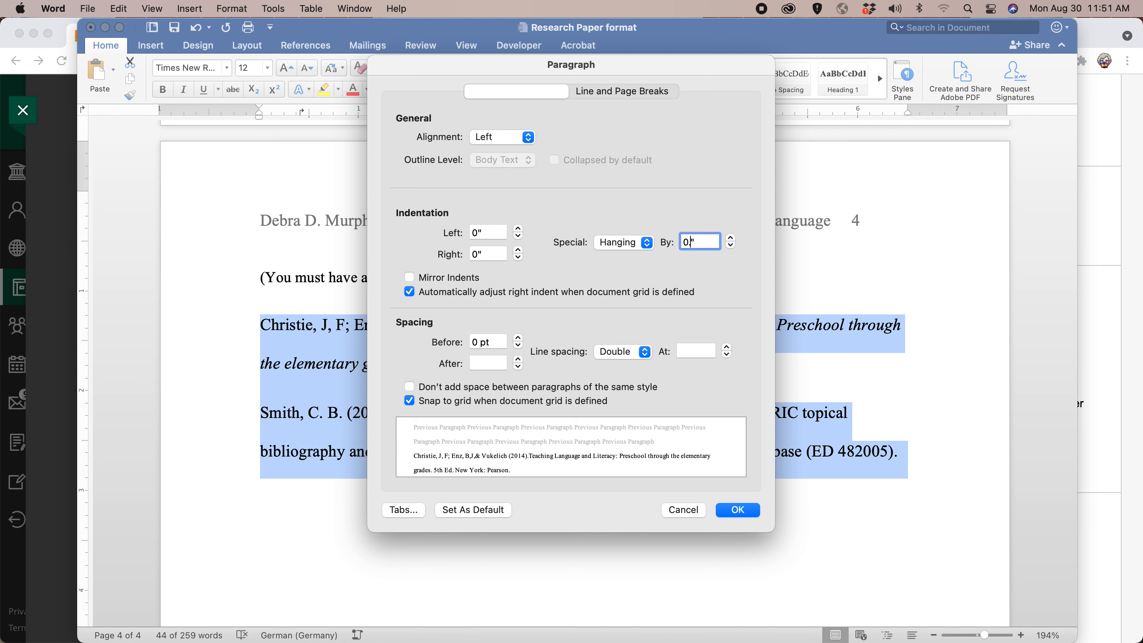
{"action": "type", "text": "5"}
{"action": "left_click", "coordinate": [519, 363]}
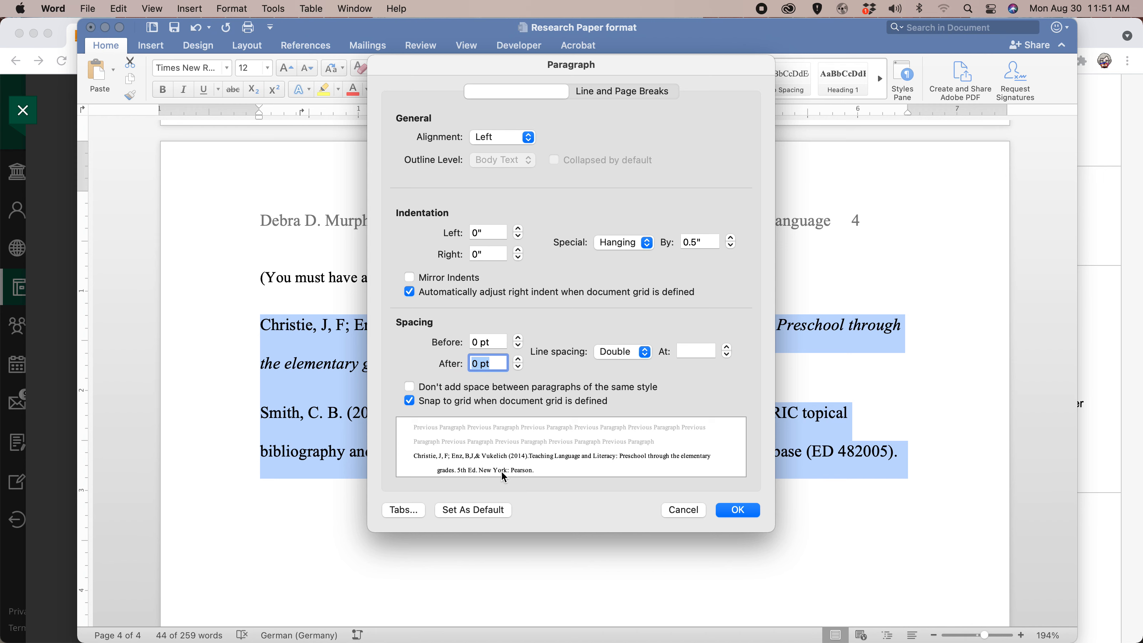
{"action": "left_click", "coordinate": [738, 511]}
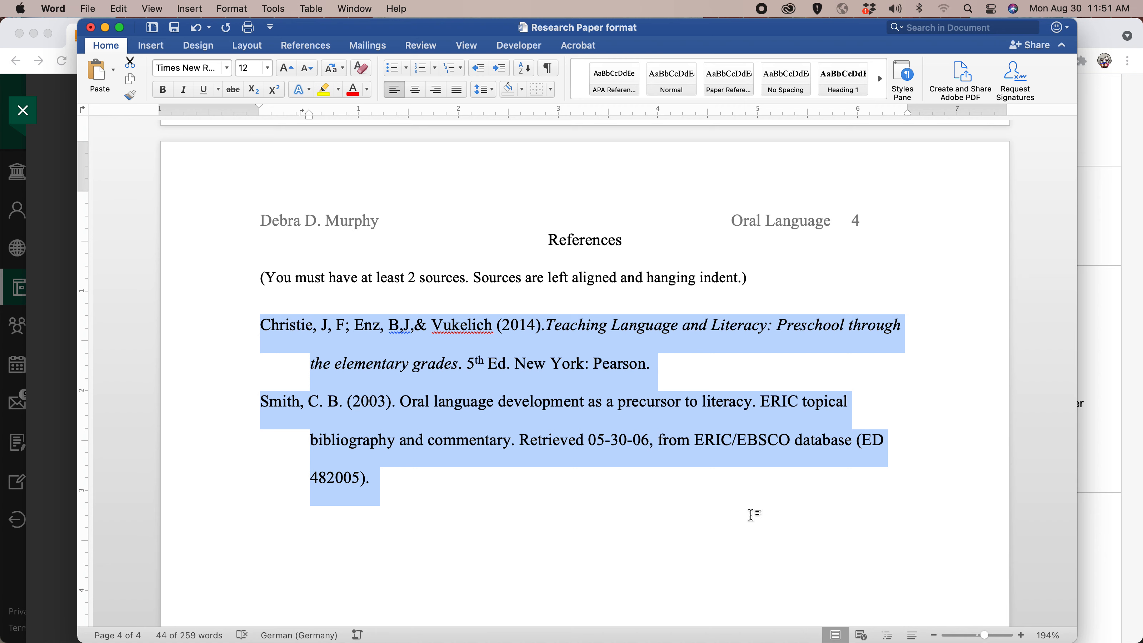
Create a new document from the APA Style Paper template.
{"action": "scroll", "coordinate": [772, 316], "scroll_direction": "up", "scroll_amount": 20}
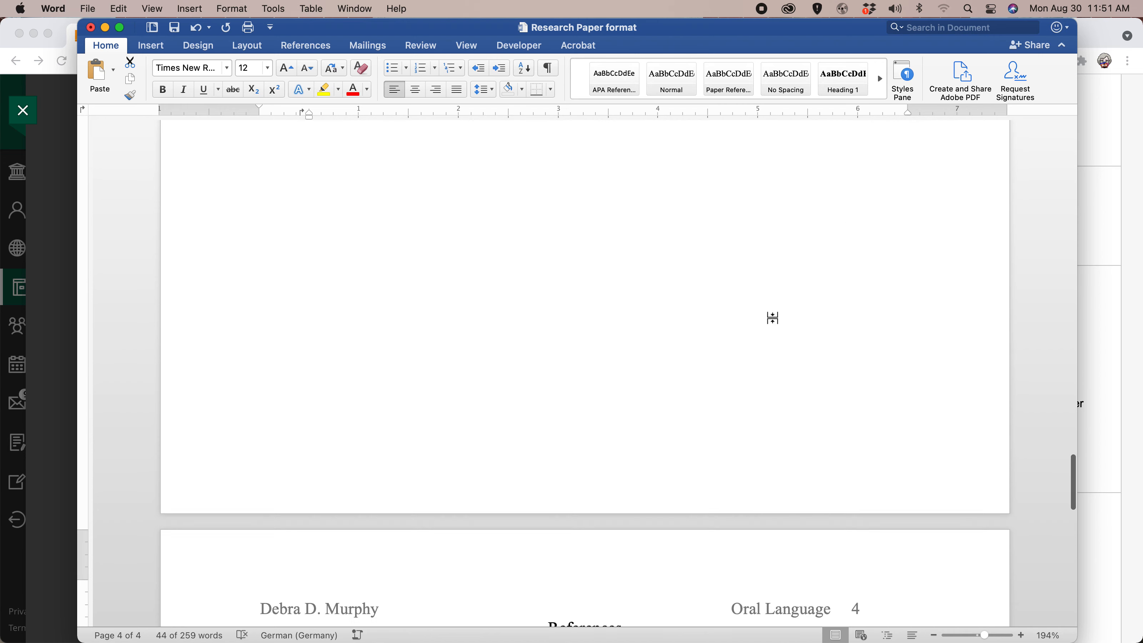
{"action": "scroll", "coordinate": [771, 316], "scroll_direction": "up", "scroll_amount": 15}
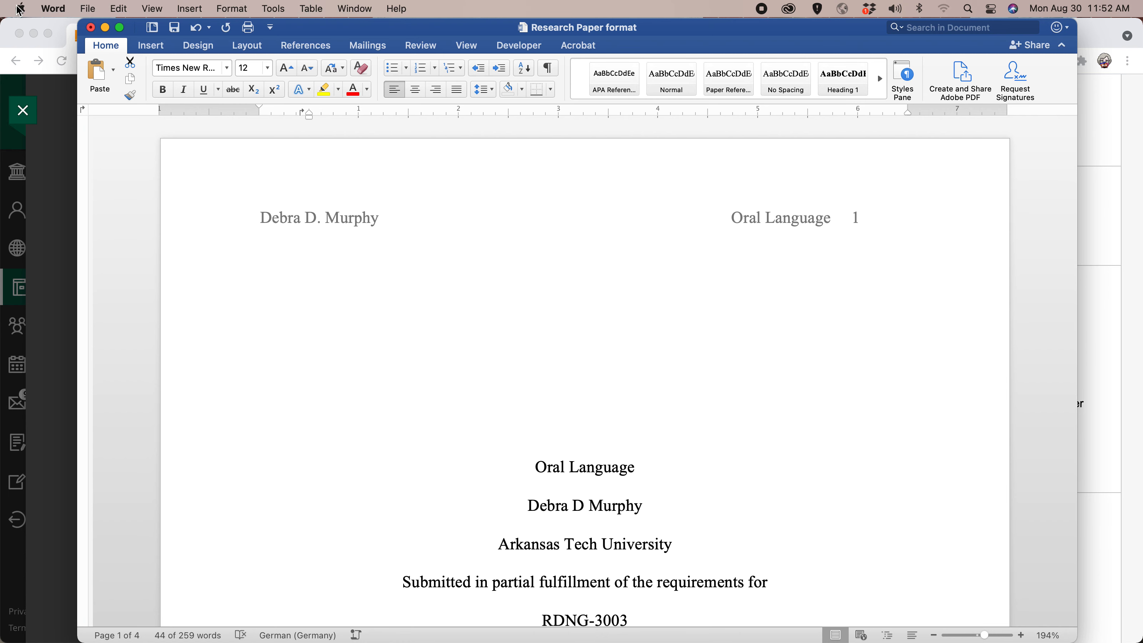
{"action": "left_click", "coordinate": [54, 9]}
{"action": "mouse_move", "coordinate": [85, 12]}
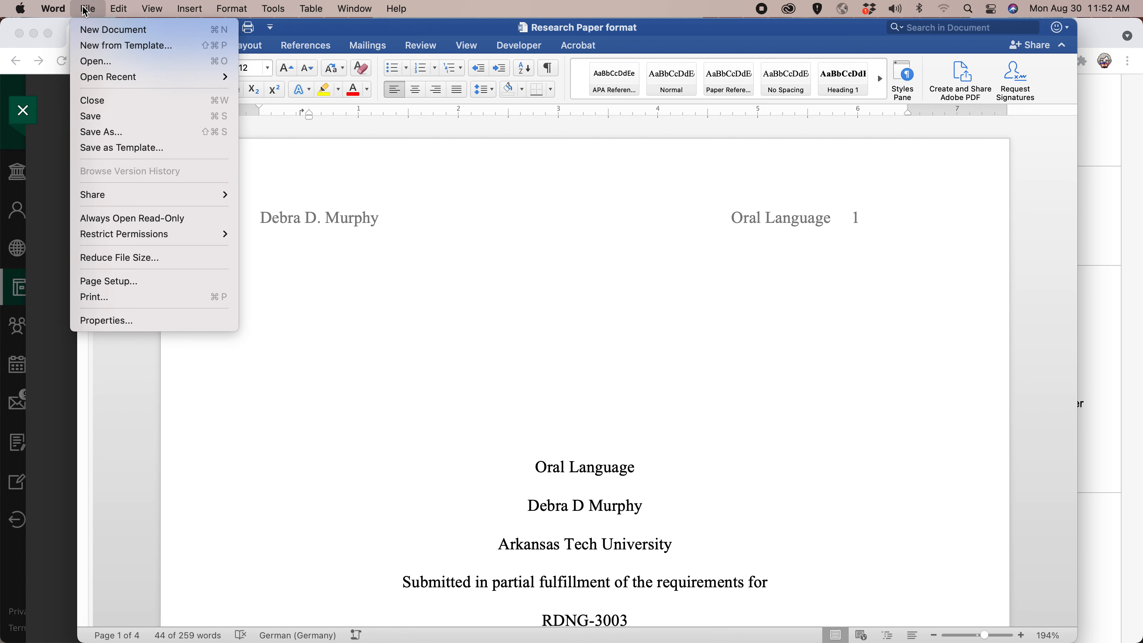
{"action": "left_click", "coordinate": [94, 46]}
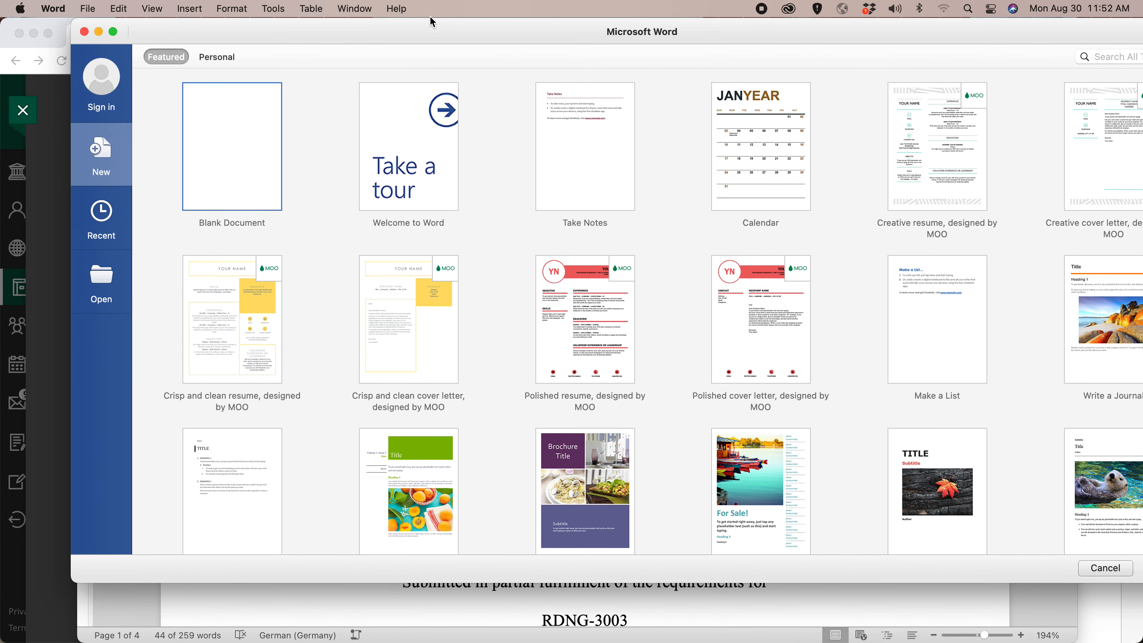
{"action": "left_click_drag", "start_coordinate": [446, 30], "coordinate": [390, 31]}
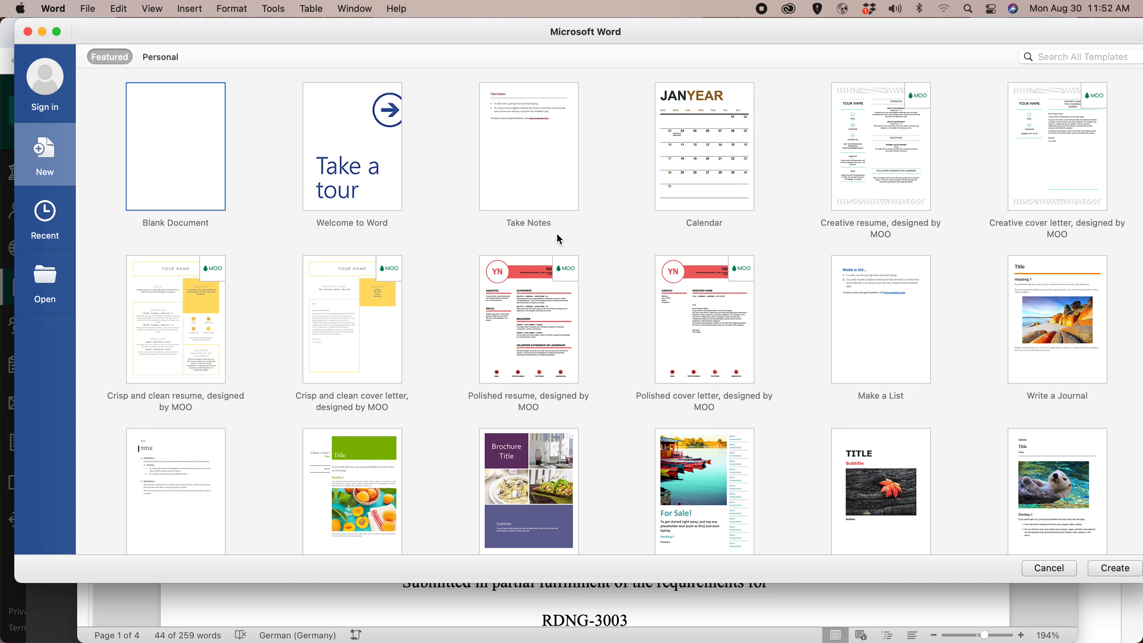
{"action": "scroll", "coordinate": [577, 278], "scroll_direction": "down", "scroll_amount": 5}
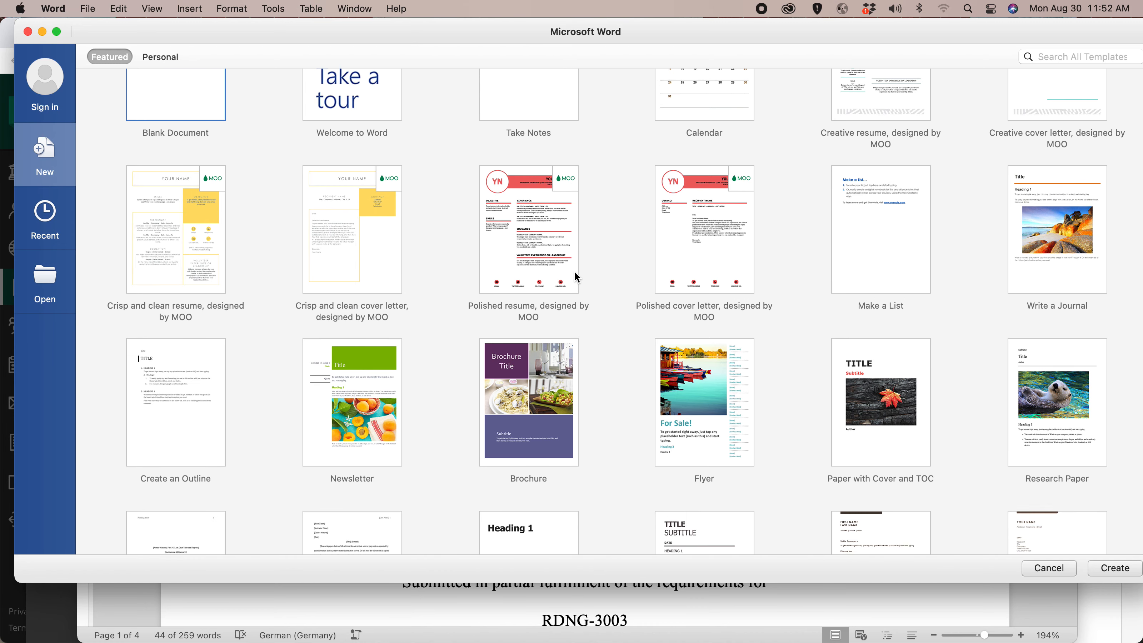
{"action": "scroll", "coordinate": [577, 278], "scroll_direction": "down", "scroll_amount": 4}
{"action": "scroll", "coordinate": [578, 278], "scroll_direction": "down", "scroll_amount": 4}
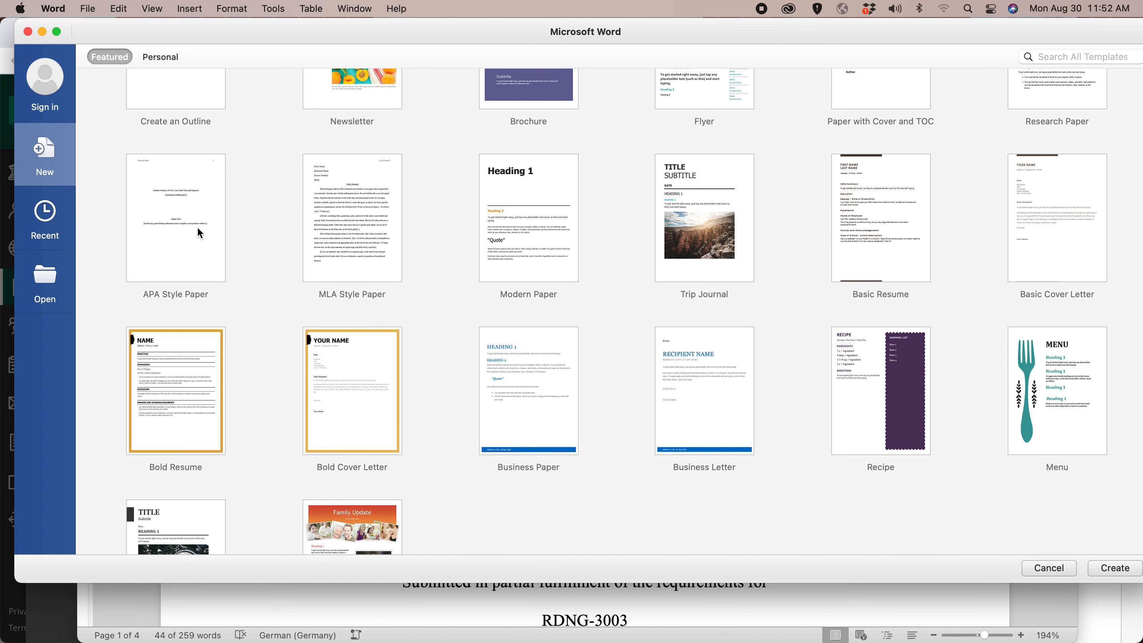
{"action": "left_click", "coordinate": [179, 228]}
{"action": "double_click", "coordinate": [178, 228]}
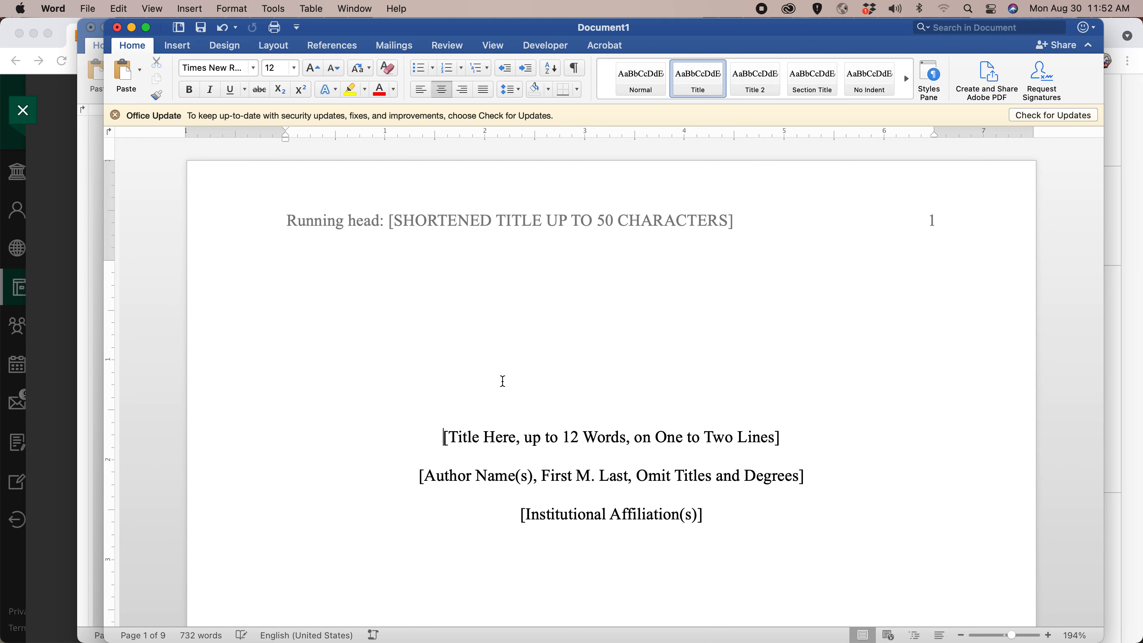
Look through the APA template's title page, table of contents, abstract and heading-level sections.
{"action": "scroll", "coordinate": [504, 381], "scroll_direction": "down", "scroll_amount": 15}
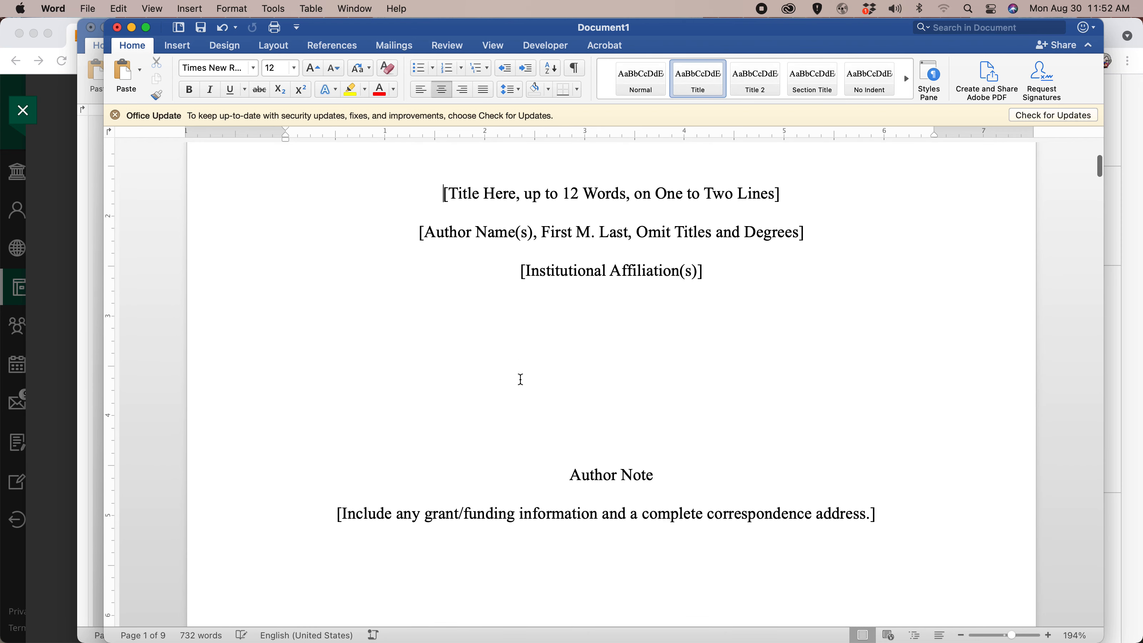
{"action": "scroll", "coordinate": [518, 379], "scroll_direction": "down", "scroll_amount": 15}
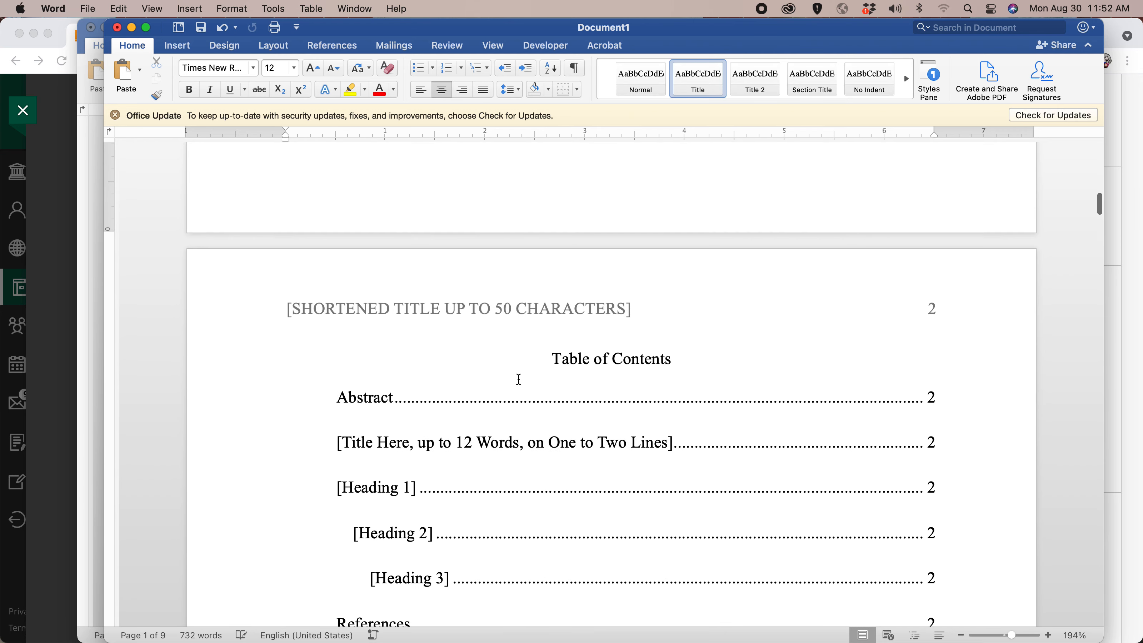
{"action": "scroll", "coordinate": [520, 381], "scroll_direction": "up", "scroll_amount": 10}
{"action": "scroll", "coordinate": [518, 382], "scroll_direction": "down", "scroll_amount": 1}
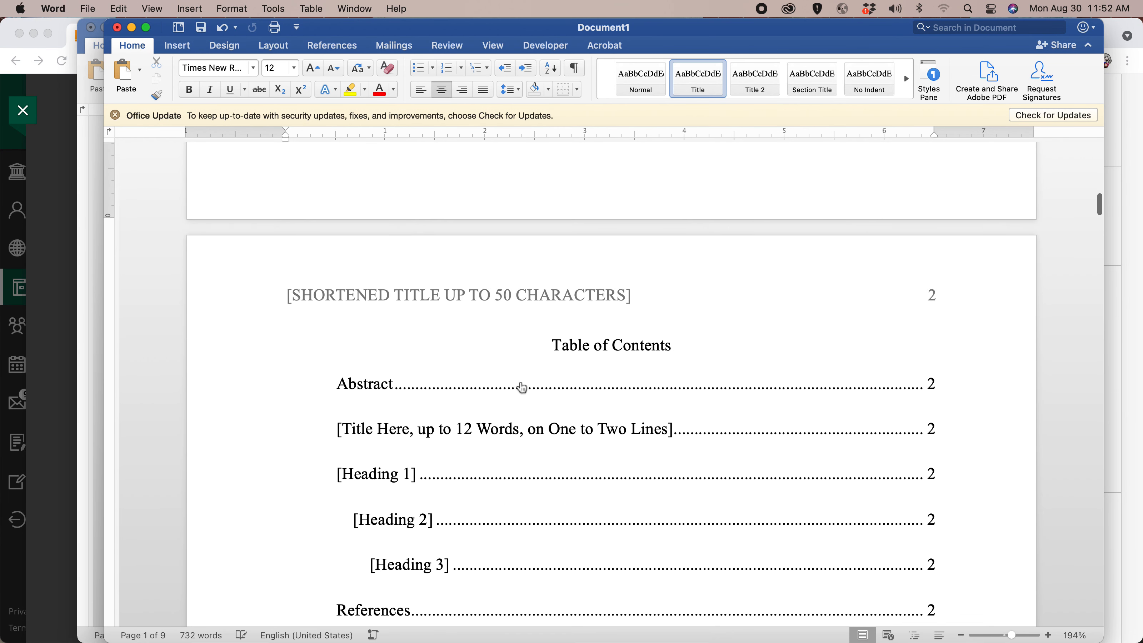
{"action": "scroll", "coordinate": [520, 384], "scroll_direction": "up", "scroll_amount": 8}
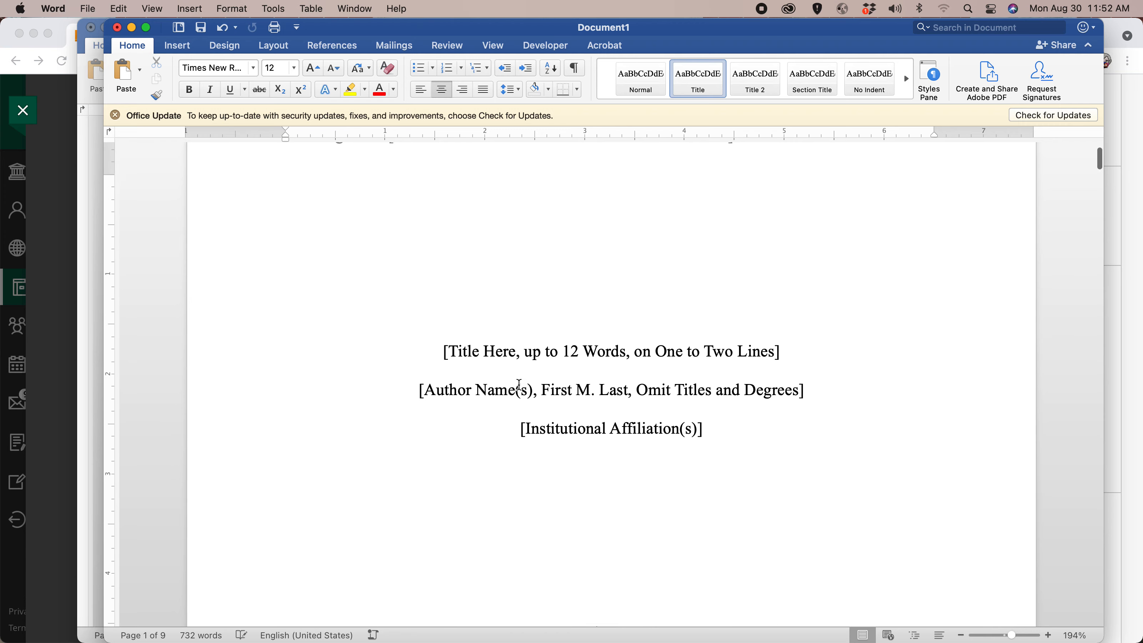
{"action": "scroll", "coordinate": [518, 383], "scroll_direction": "up", "scroll_amount": 2}
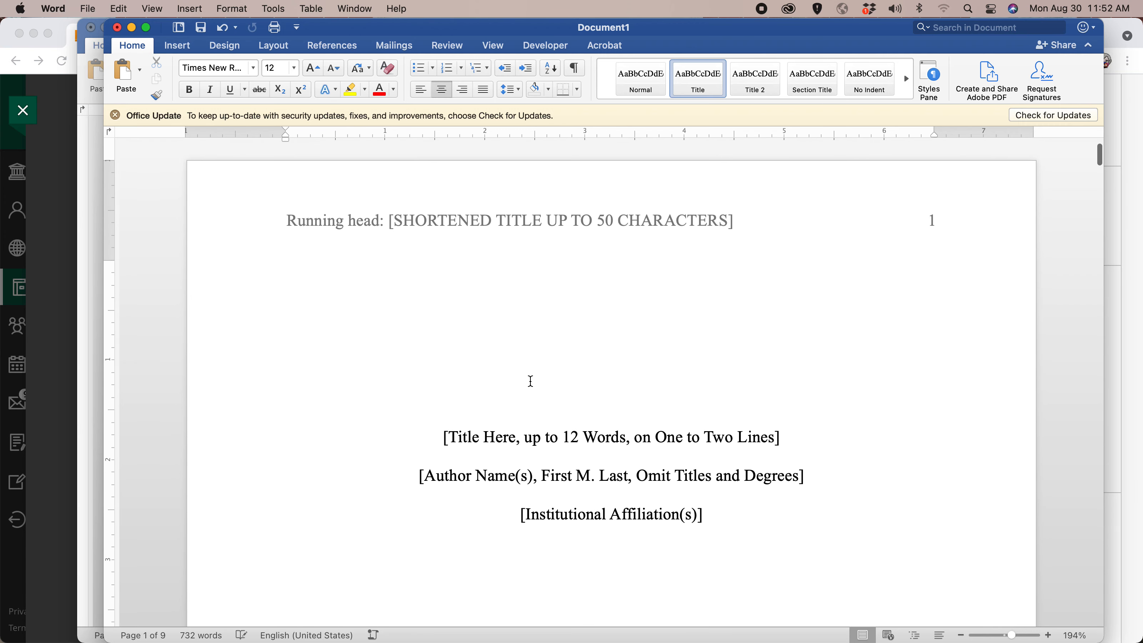
{"action": "scroll", "coordinate": [481, 386], "scroll_direction": "down", "scroll_amount": 10}
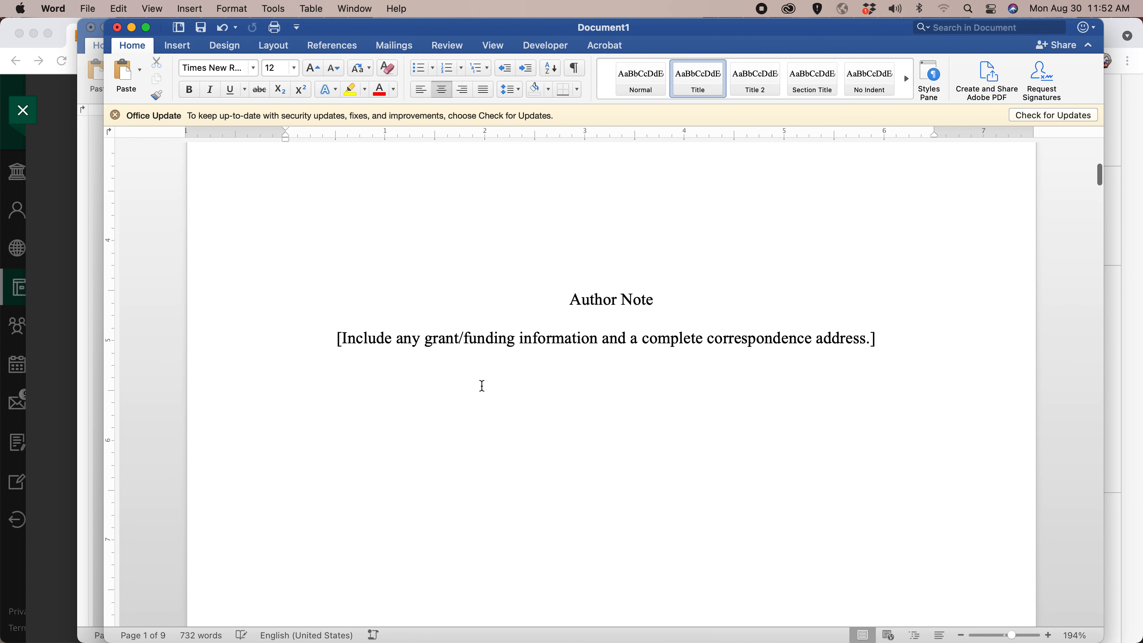
{"action": "scroll", "coordinate": [481, 386], "scroll_direction": "down", "scroll_amount": 15}
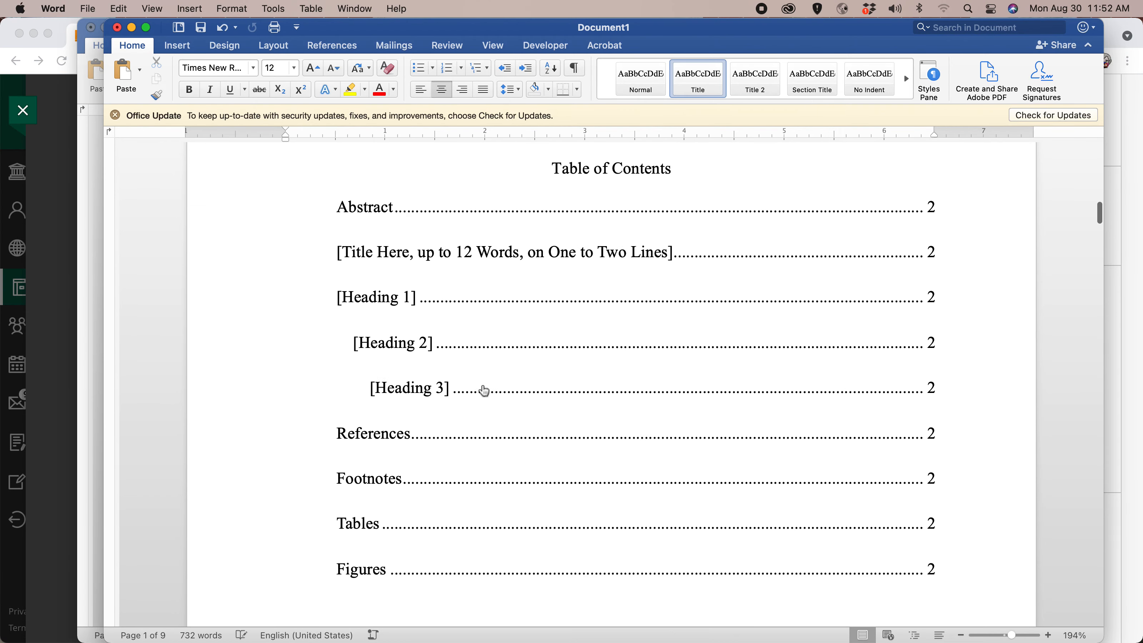
{"action": "scroll", "coordinate": [482, 386], "scroll_direction": "down", "scroll_amount": 20}
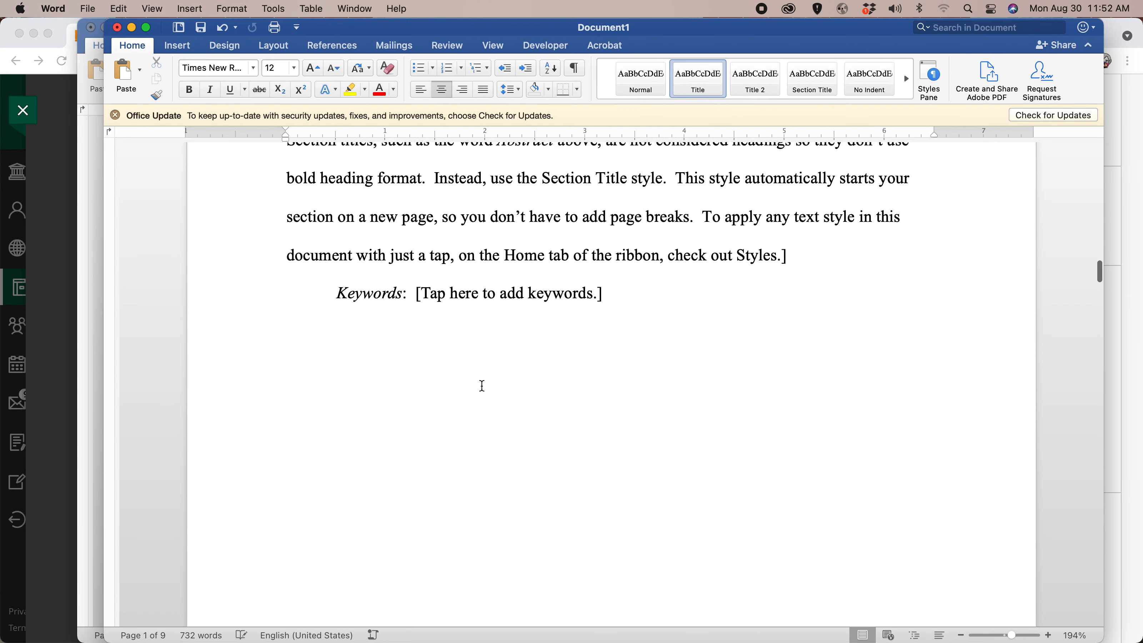
{"action": "scroll", "coordinate": [482, 386], "scroll_direction": "down", "scroll_amount": 15}
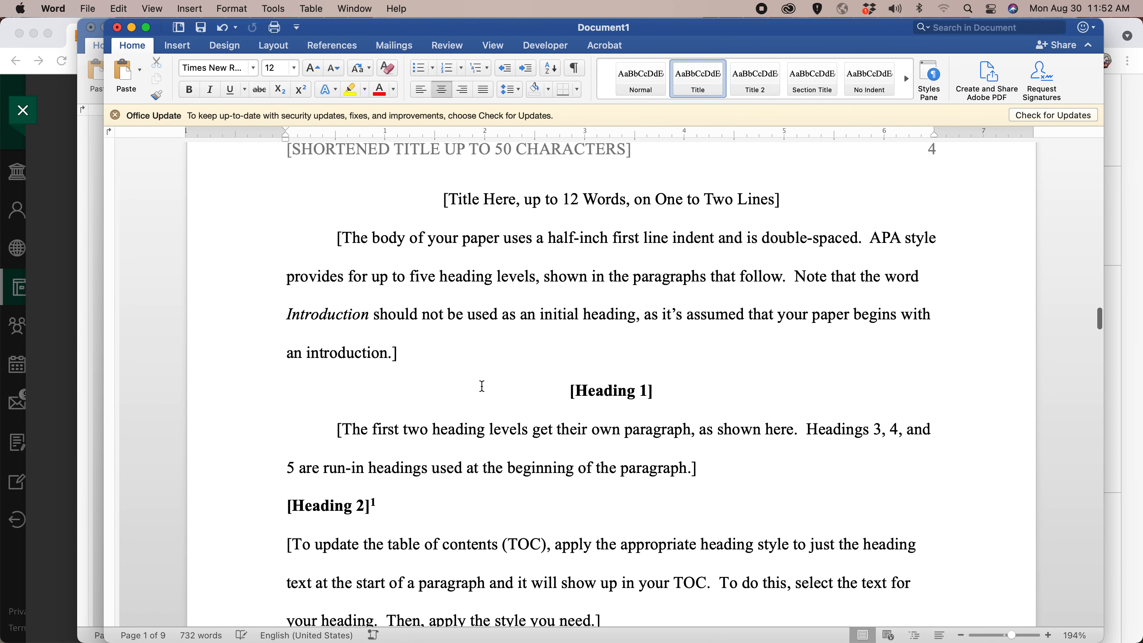
{"action": "scroll", "coordinate": [481, 386], "scroll_direction": "down", "scroll_amount": 5}
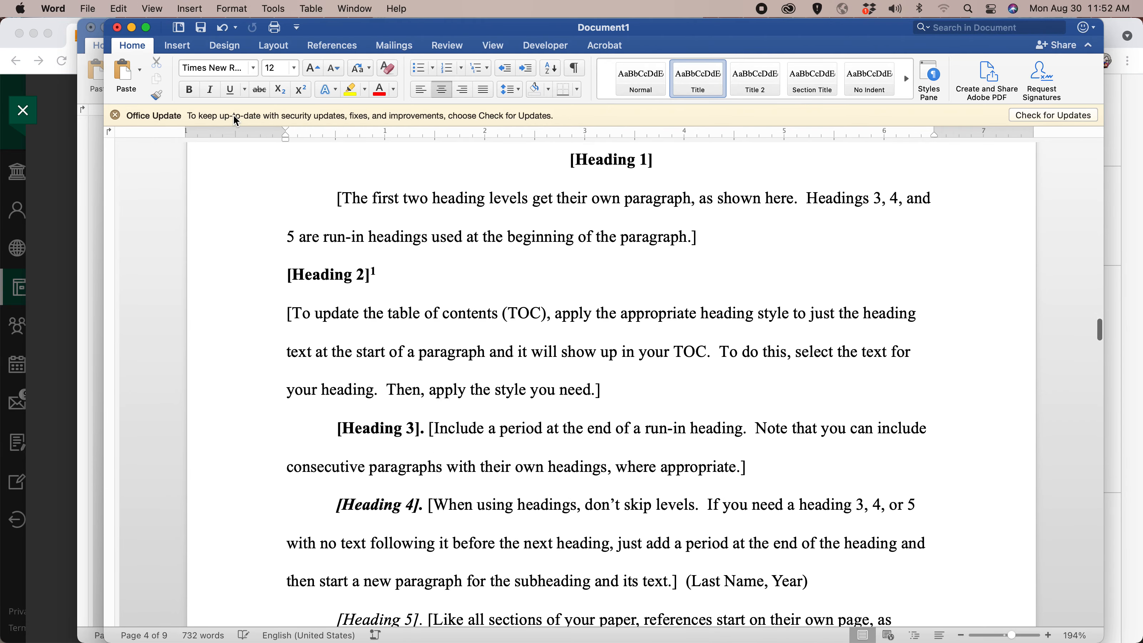
Close the APA template document without saving and return to the Research Paper format document.
{"action": "left_click", "coordinate": [117, 28]}
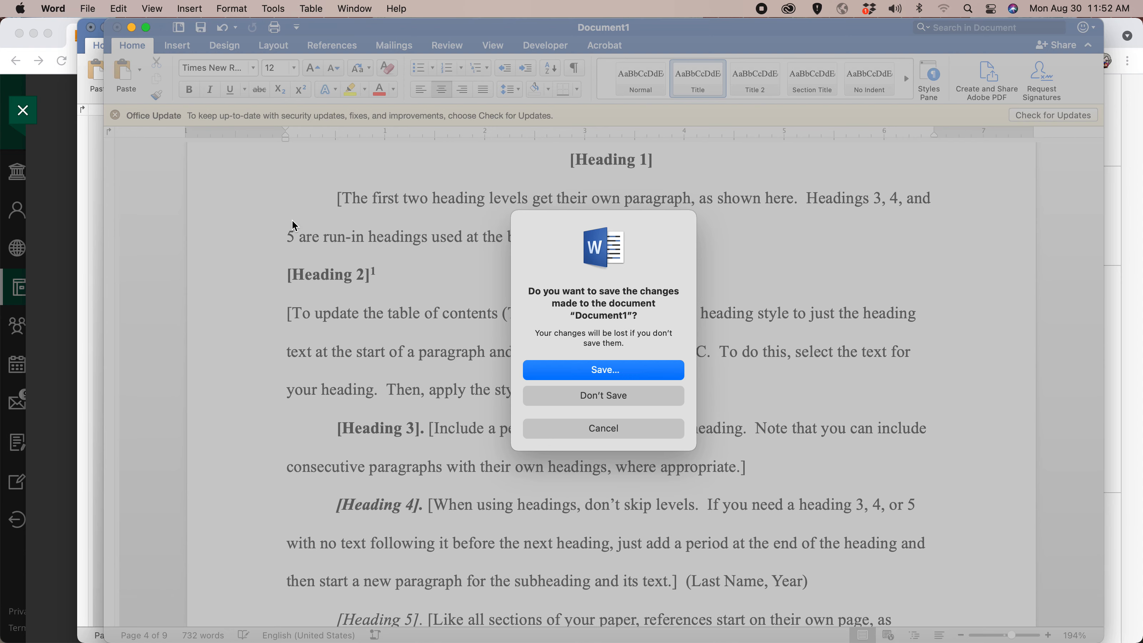
{"action": "left_click", "coordinate": [611, 428]}
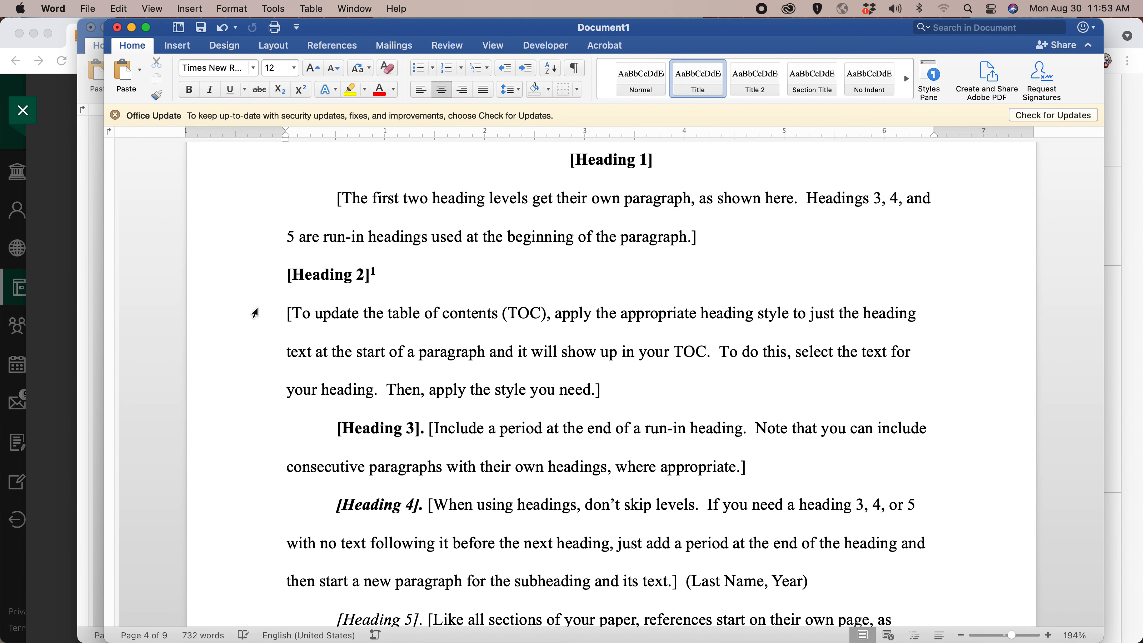
{"action": "left_click_drag", "start_coordinate": [355, 28], "coordinate": [340, 92]}
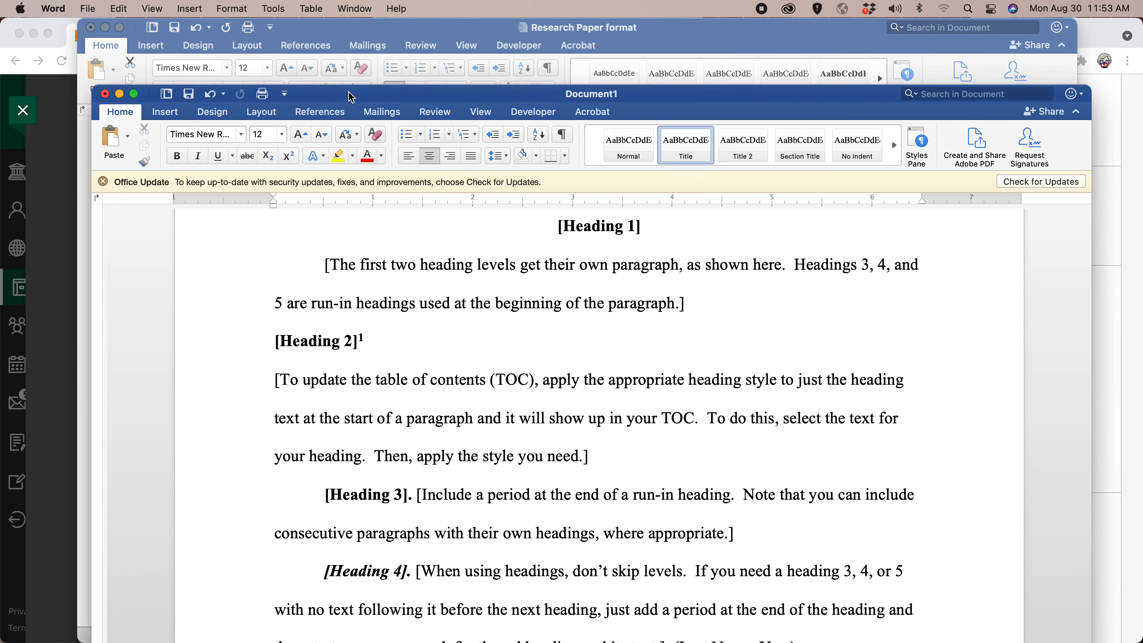
{"action": "left_click", "coordinate": [102, 90]}
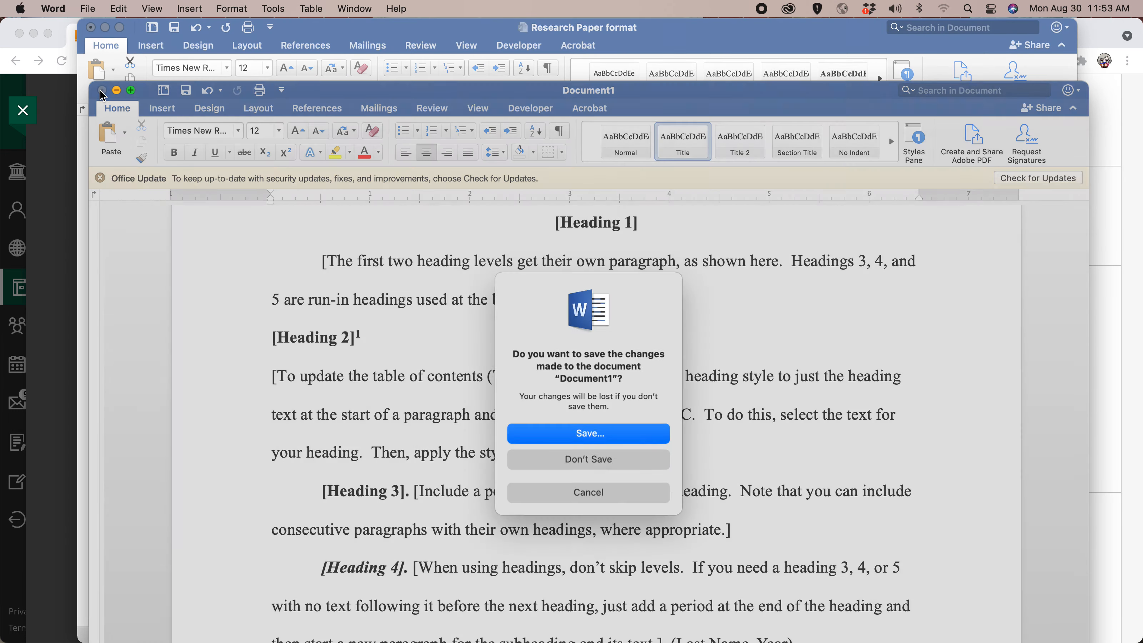
{"action": "left_click", "coordinate": [591, 459]}
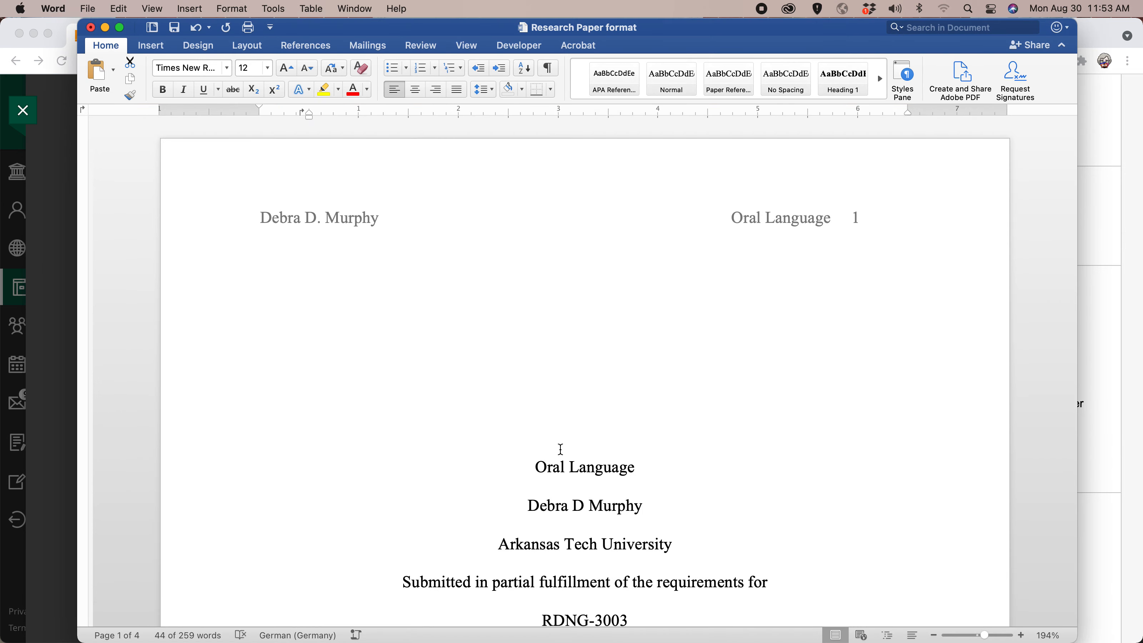
Insert a page break before the "Abstract" heading to create a blank page after the cover page.
{"action": "scroll", "coordinate": [557, 412], "scroll_direction": "down", "scroll_amount": 10}
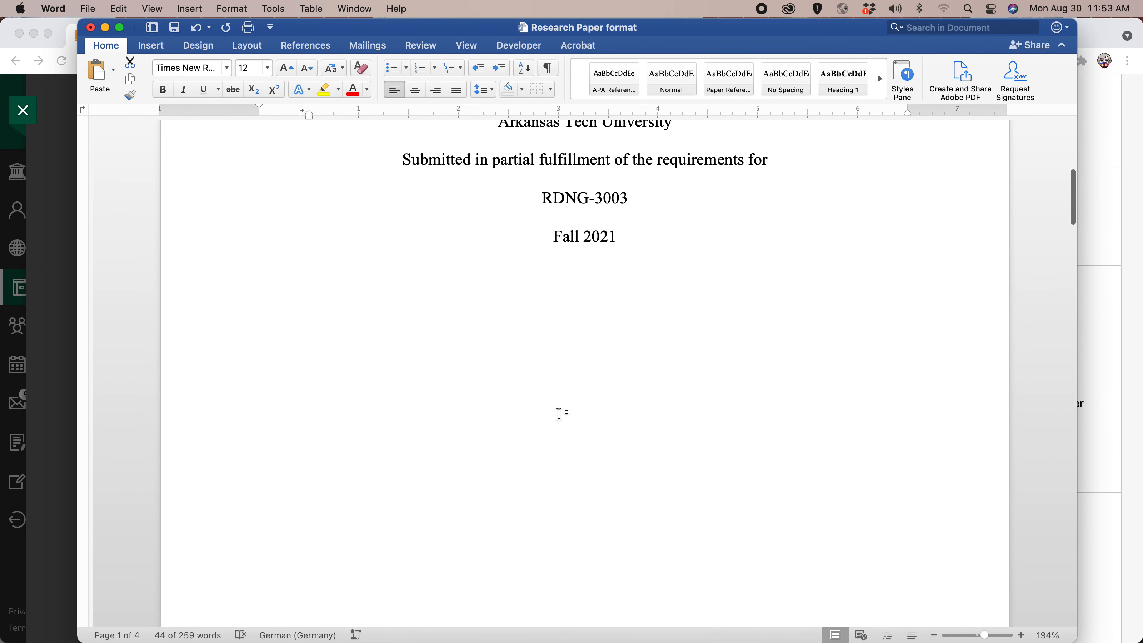
{"action": "scroll", "coordinate": [560, 414], "scroll_direction": "down", "scroll_amount": 15}
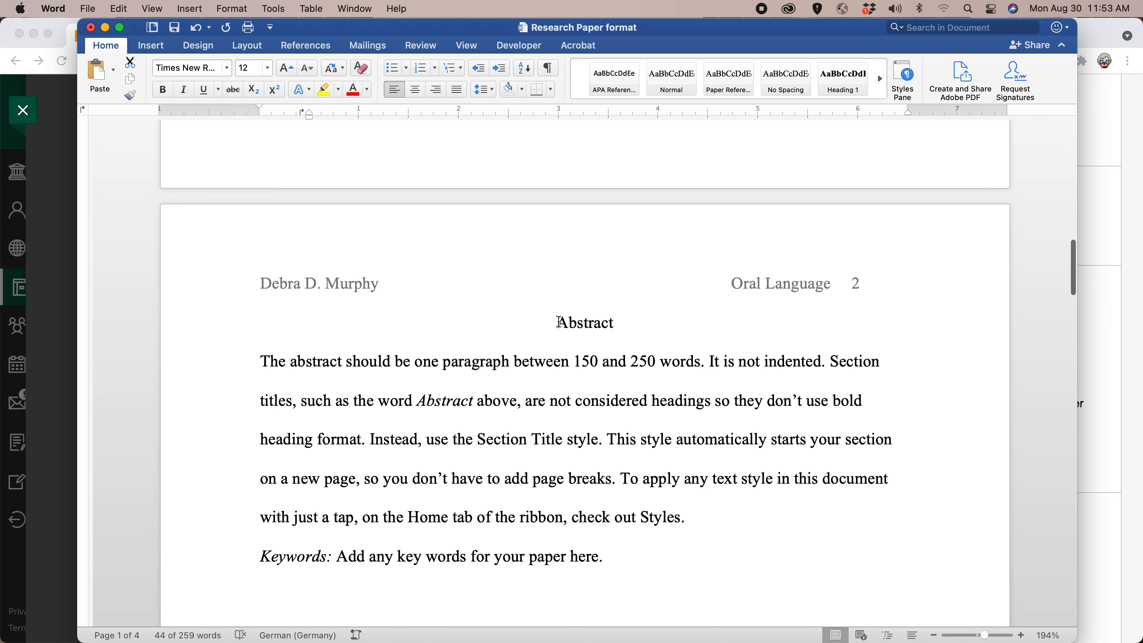
{"action": "left_click", "coordinate": [558, 322]}
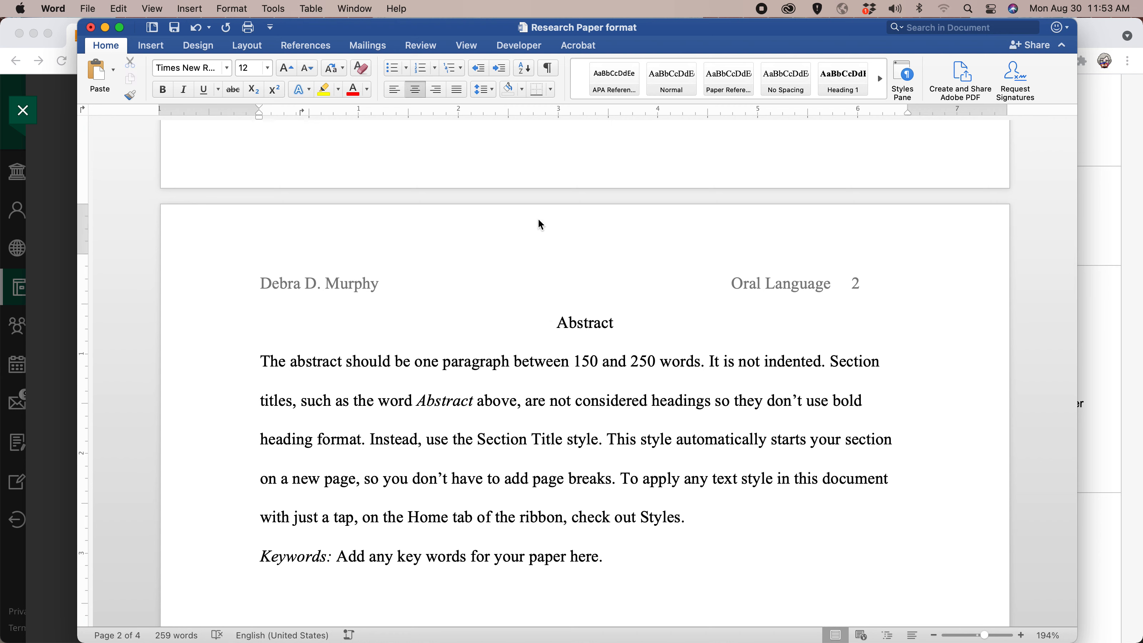
{"action": "scroll", "coordinate": [540, 205], "scroll_direction": "up", "scroll_amount": 2}
{"action": "scroll", "coordinate": [540, 201], "scroll_direction": "up", "scroll_amount": 10}
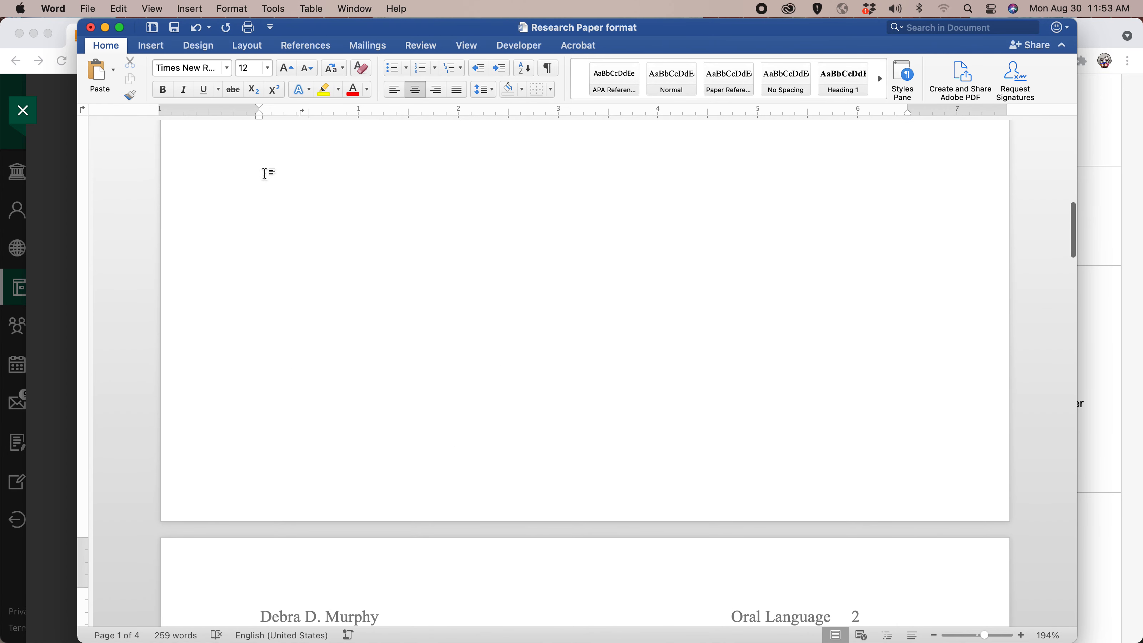
{"action": "scroll", "coordinate": [518, 342], "scroll_direction": "down", "scroll_amount": 6}
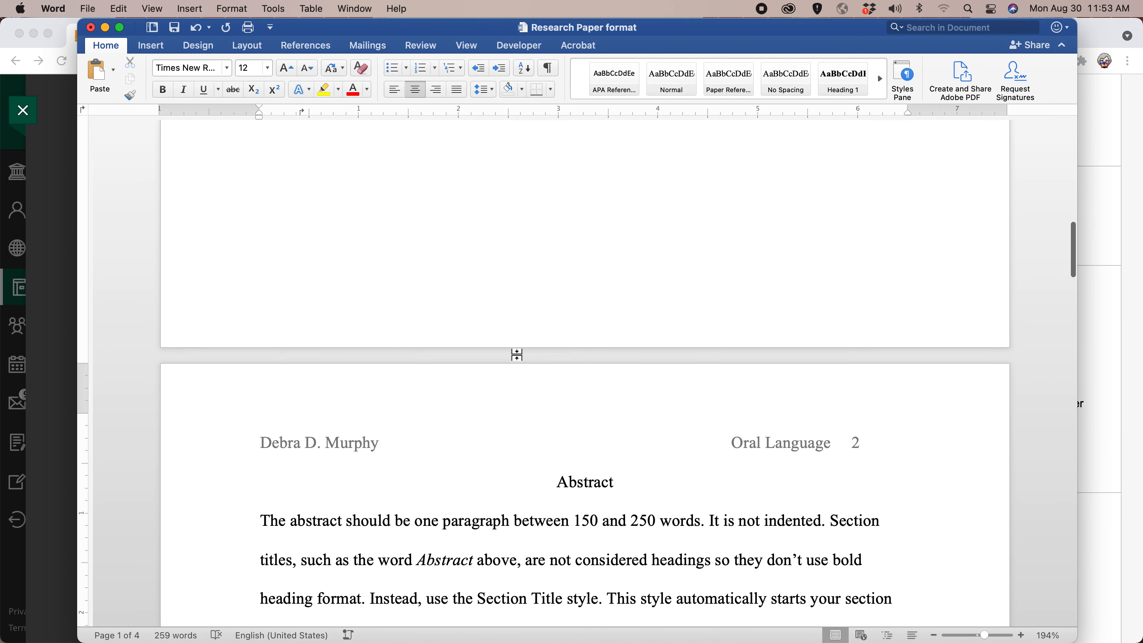
{"action": "left_click", "coordinate": [556, 483]}
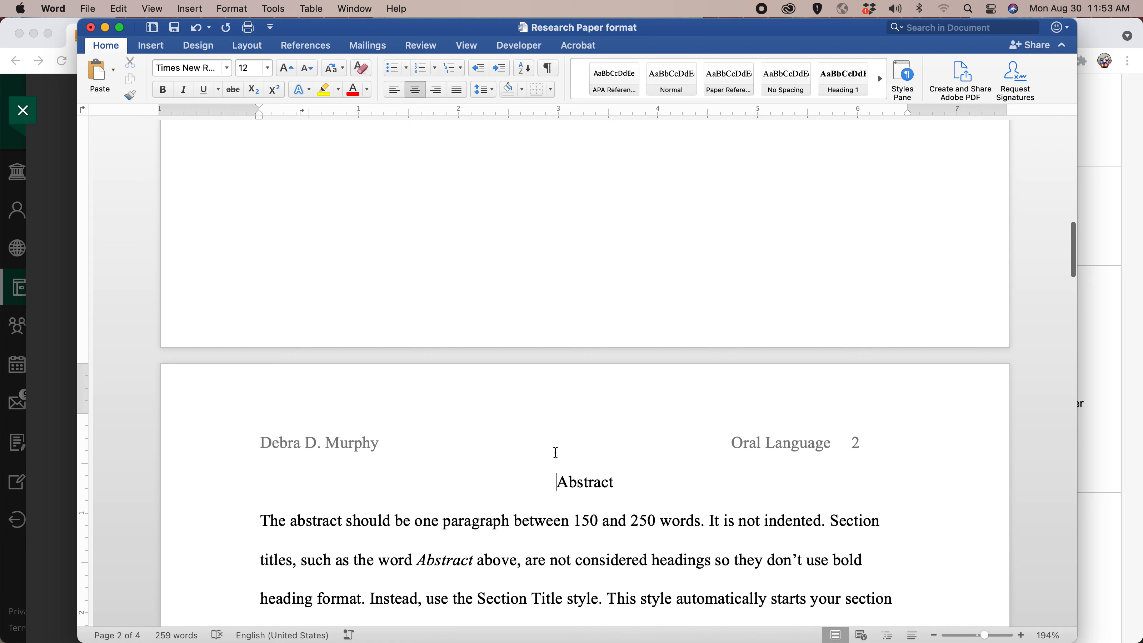
{"action": "left_click", "coordinate": [152, 46]}
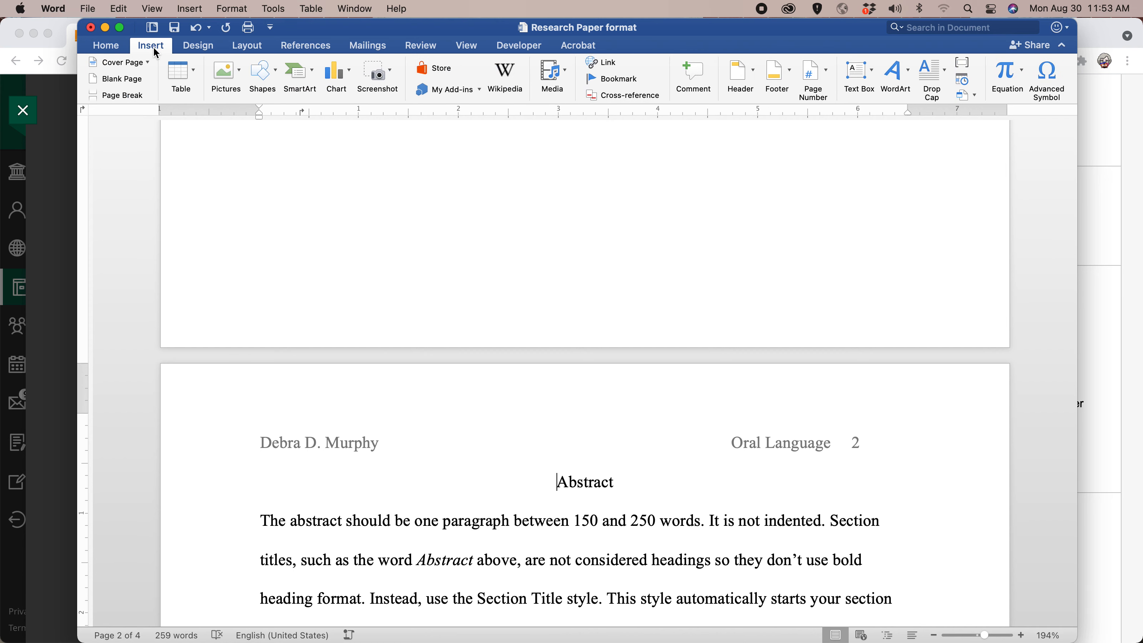
{"action": "left_click", "coordinate": [112, 98]}
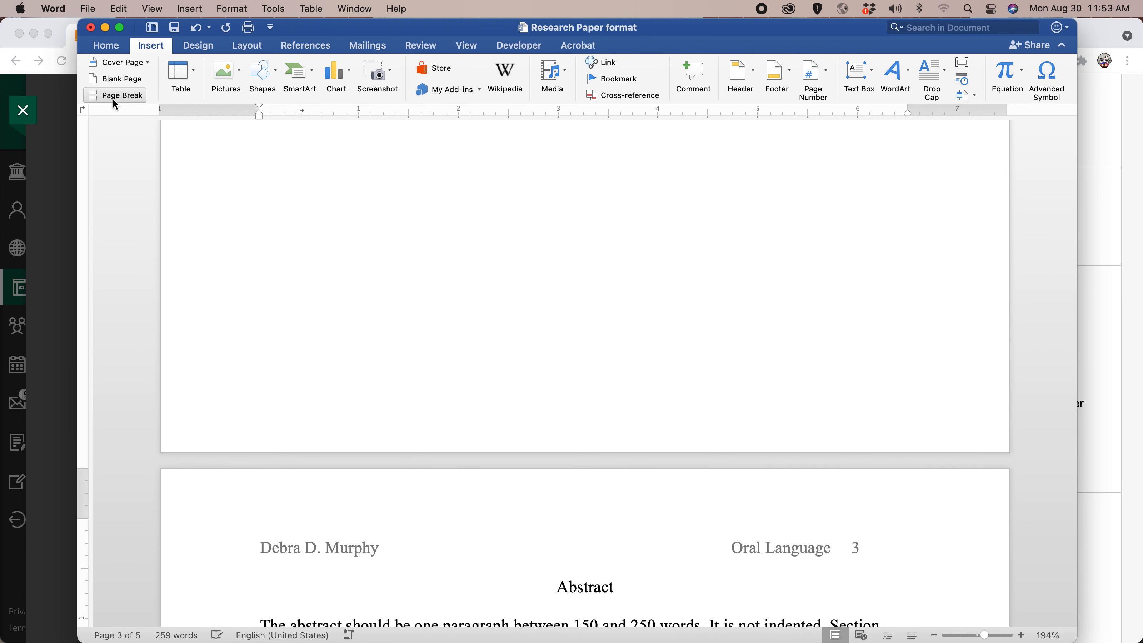
{"action": "scroll", "coordinate": [350, 185], "scroll_direction": "up", "scroll_amount": 4}
{"action": "scroll", "coordinate": [341, 187], "scroll_direction": "down", "scroll_amount": 5}
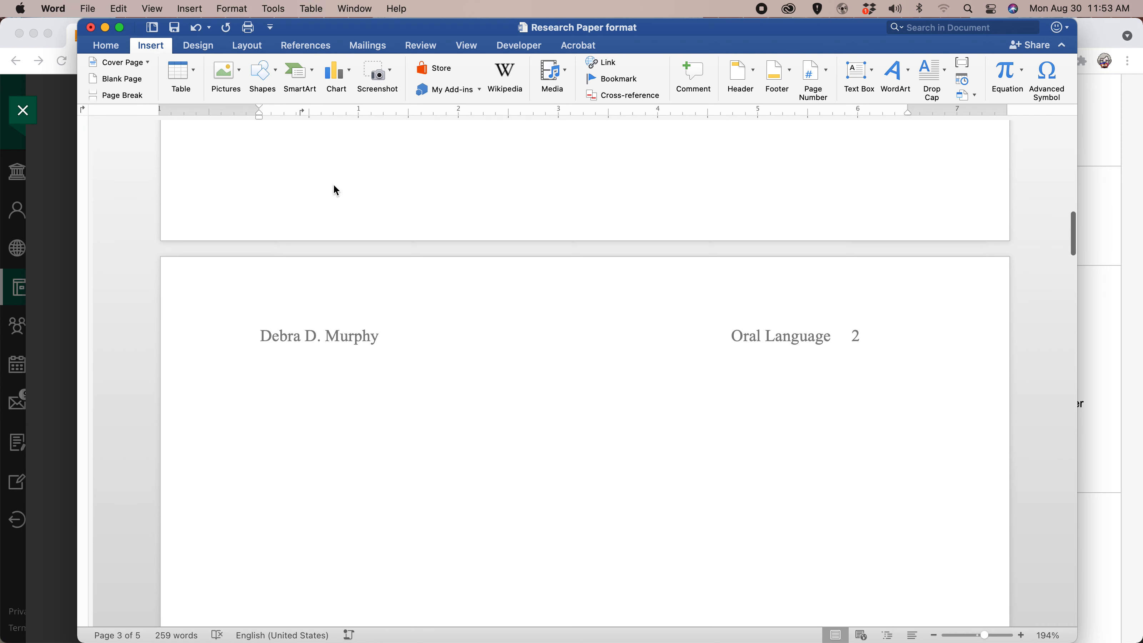
Insert an automatic table of contents in the Classic style on the blank page 2.
{"action": "scroll", "coordinate": [342, 180], "scroll_direction": "up", "scroll_amount": 3}
{"action": "scroll", "coordinate": [405, 211], "scroll_direction": "down", "scroll_amount": 4}
{"action": "left_click", "coordinate": [408, 358]}
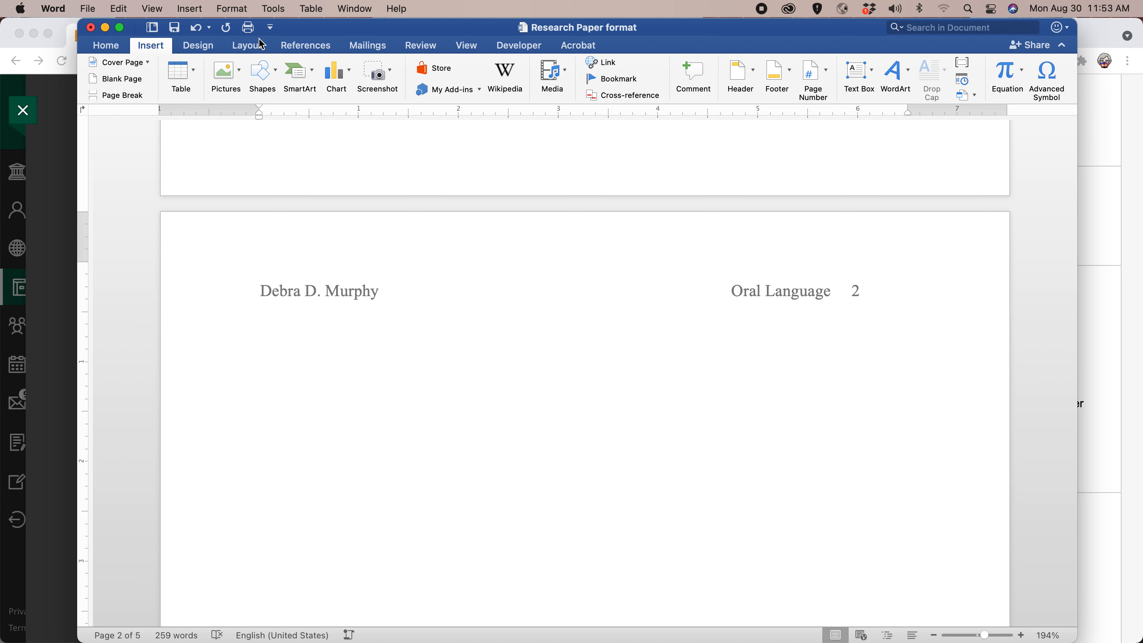
{"action": "left_click", "coordinate": [308, 51]}
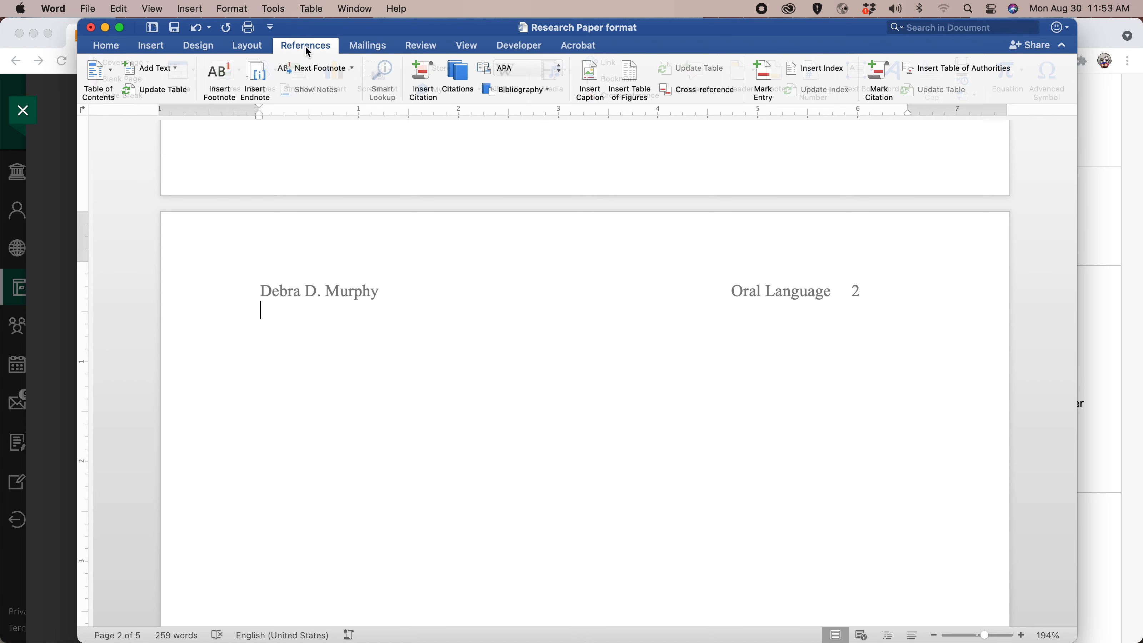
{"action": "left_click", "coordinate": [112, 67]}
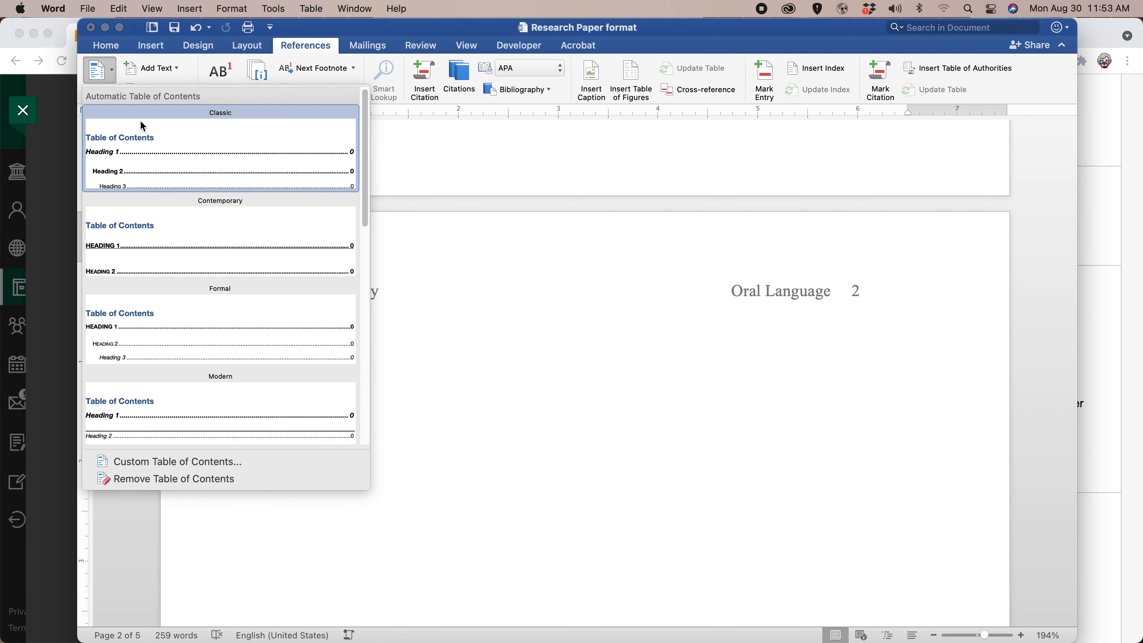
{"action": "left_click", "coordinate": [203, 146]}
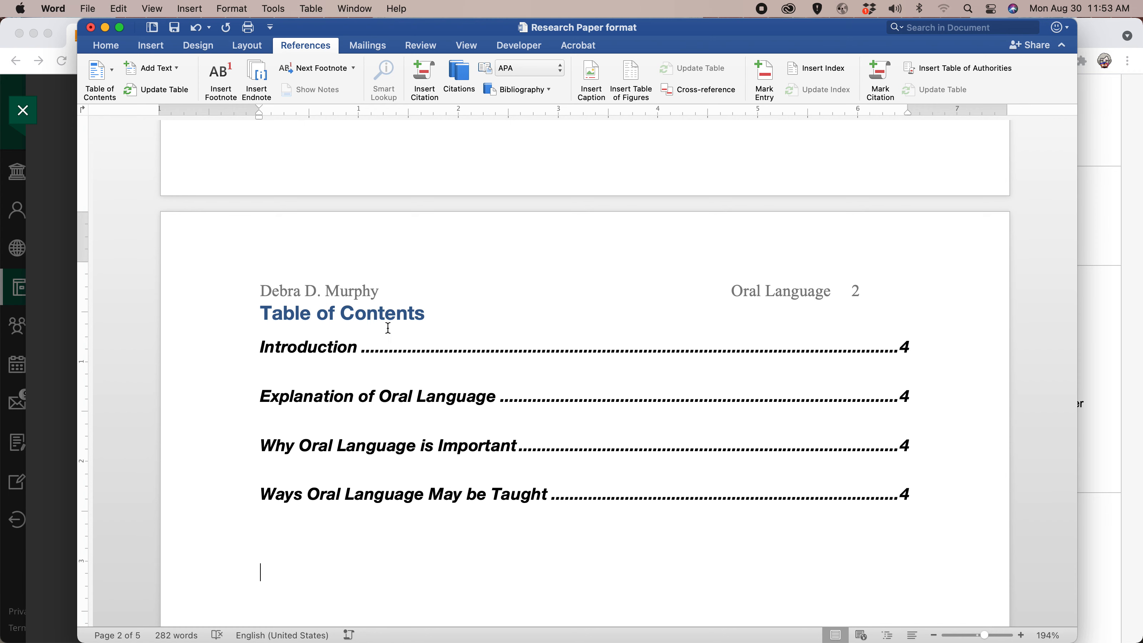
{"action": "scroll", "coordinate": [418, 326], "scroll_direction": "down", "scroll_amount": 1}
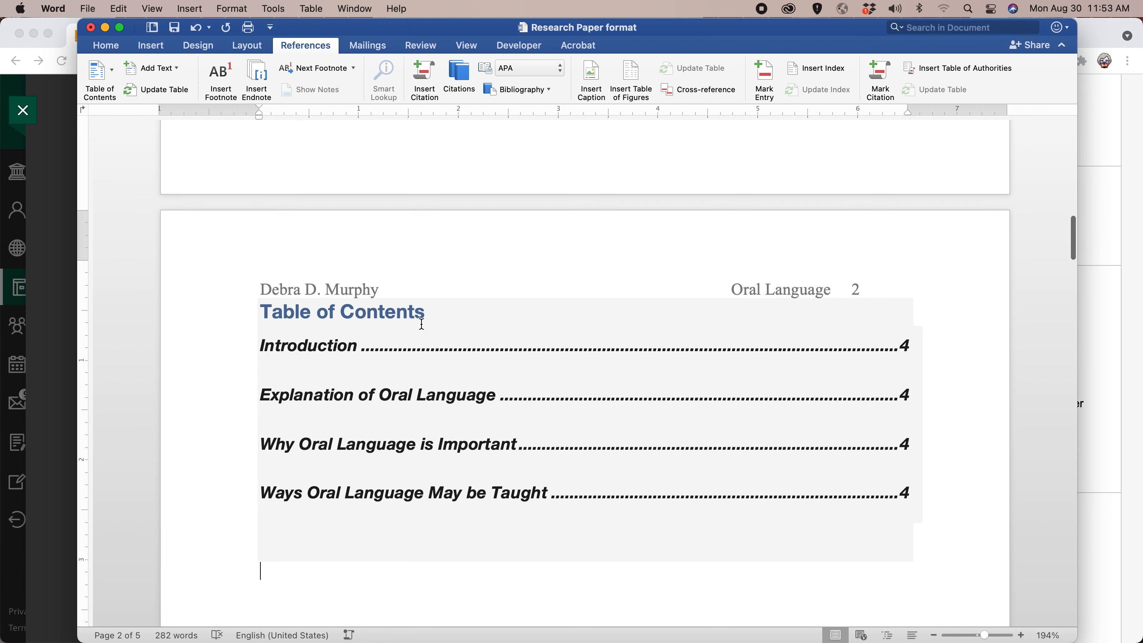
Select the whole document and set its text to Times New Roman, 12 pt, in black.
{"action": "left_click", "coordinate": [431, 312]}
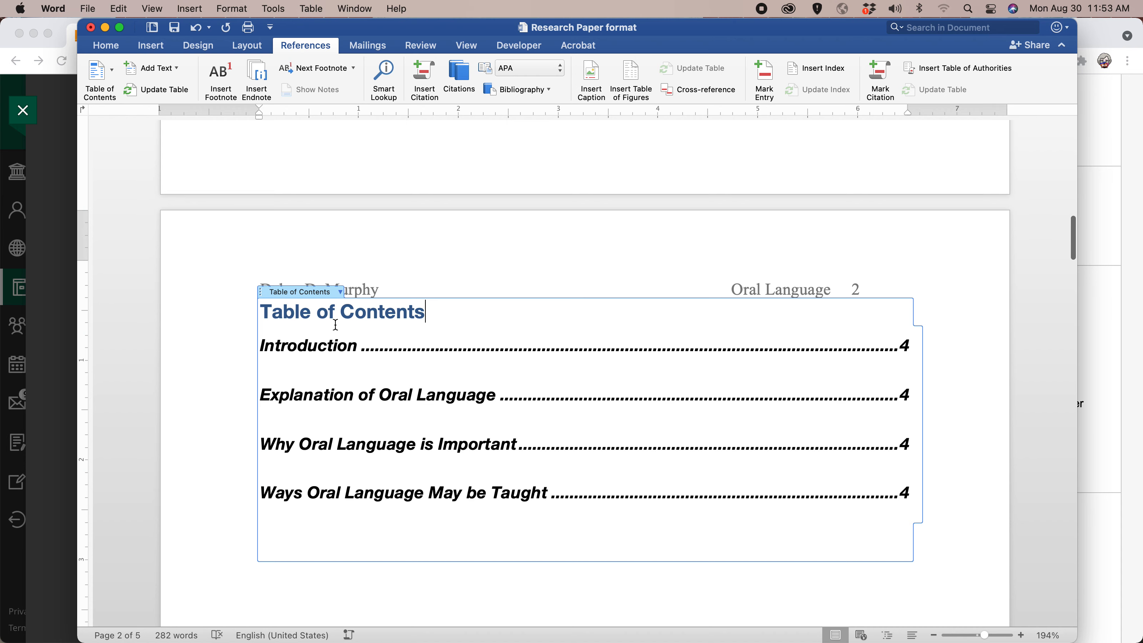
{"action": "key", "text": "super+a"}
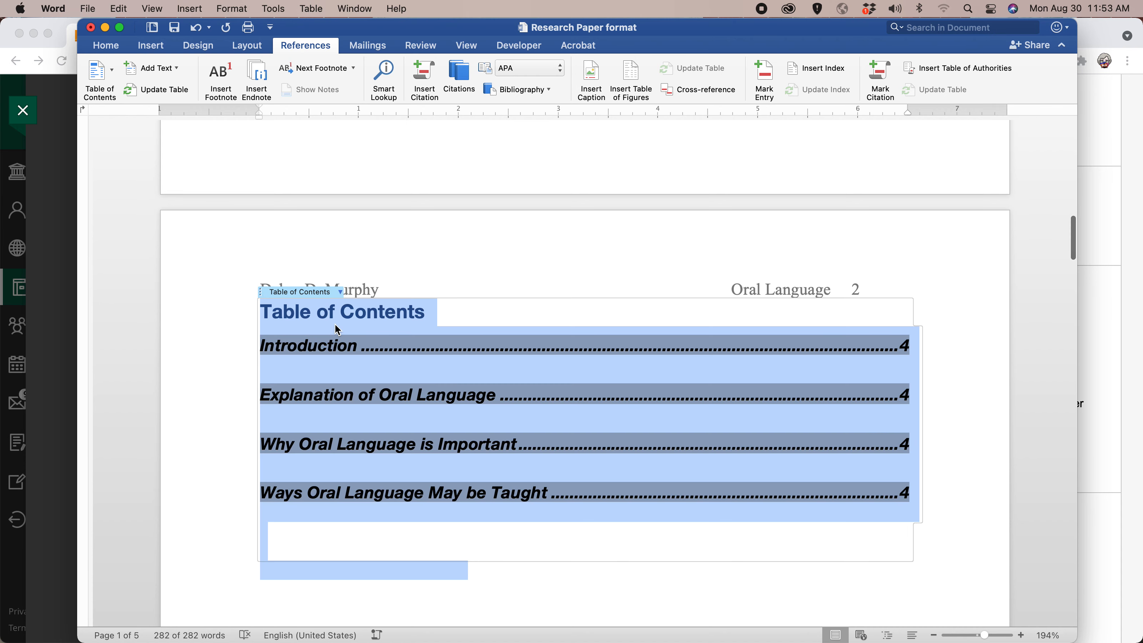
{"action": "left_click", "coordinate": [106, 45]}
{"action": "left_click", "coordinate": [196, 69]}
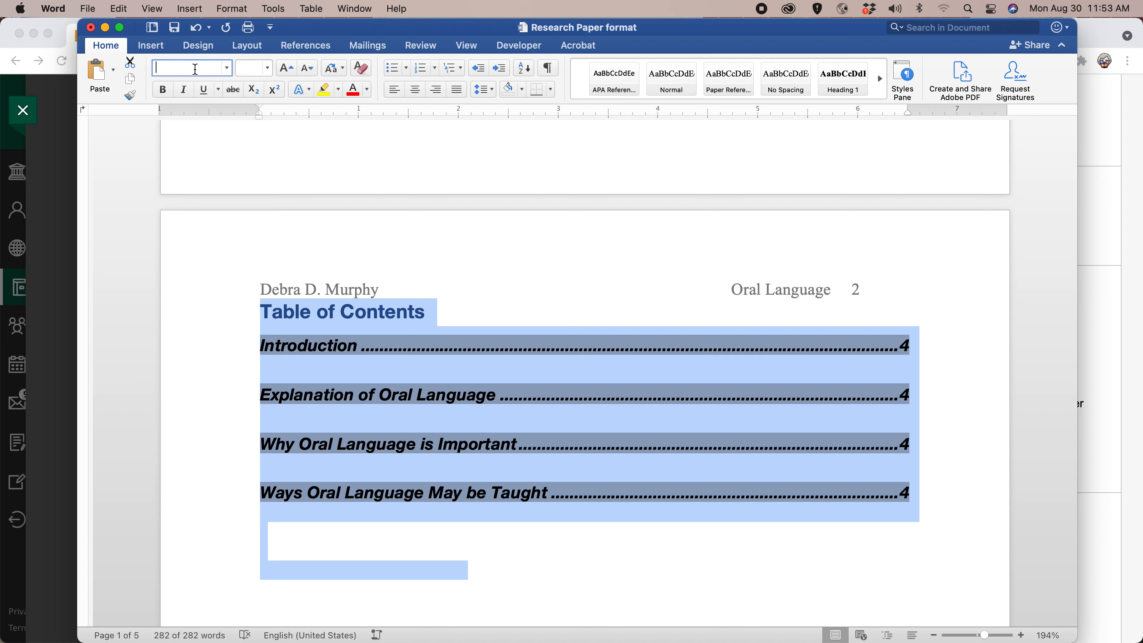
{"action": "type", "text": "Times"}
{"action": "key", "text": "Tab"}
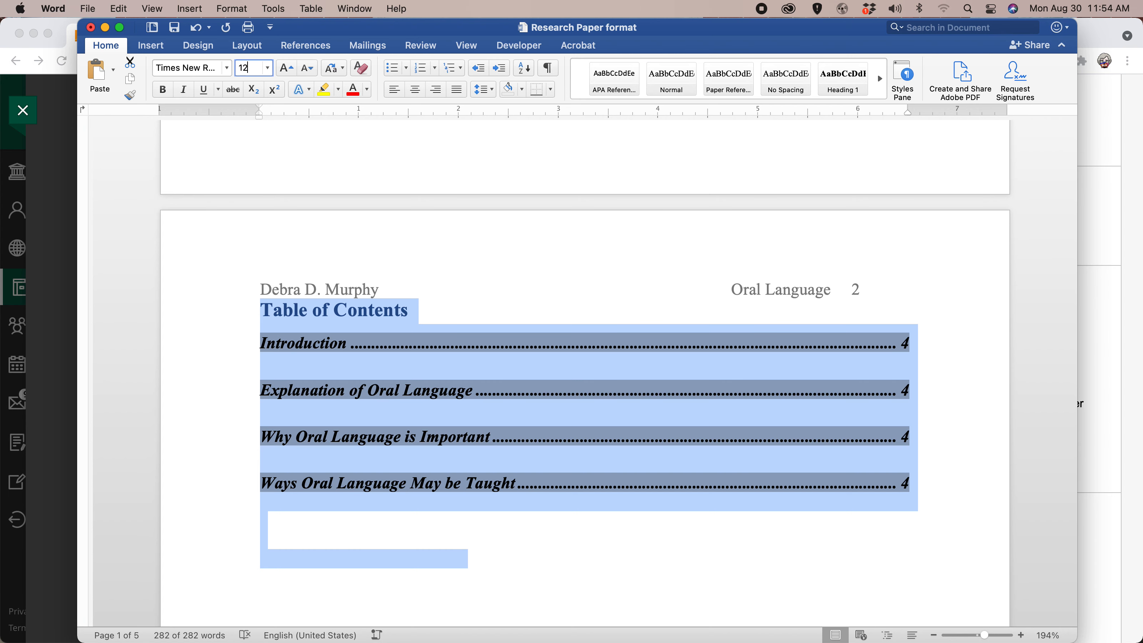
{"action": "key", "text": "Return"}
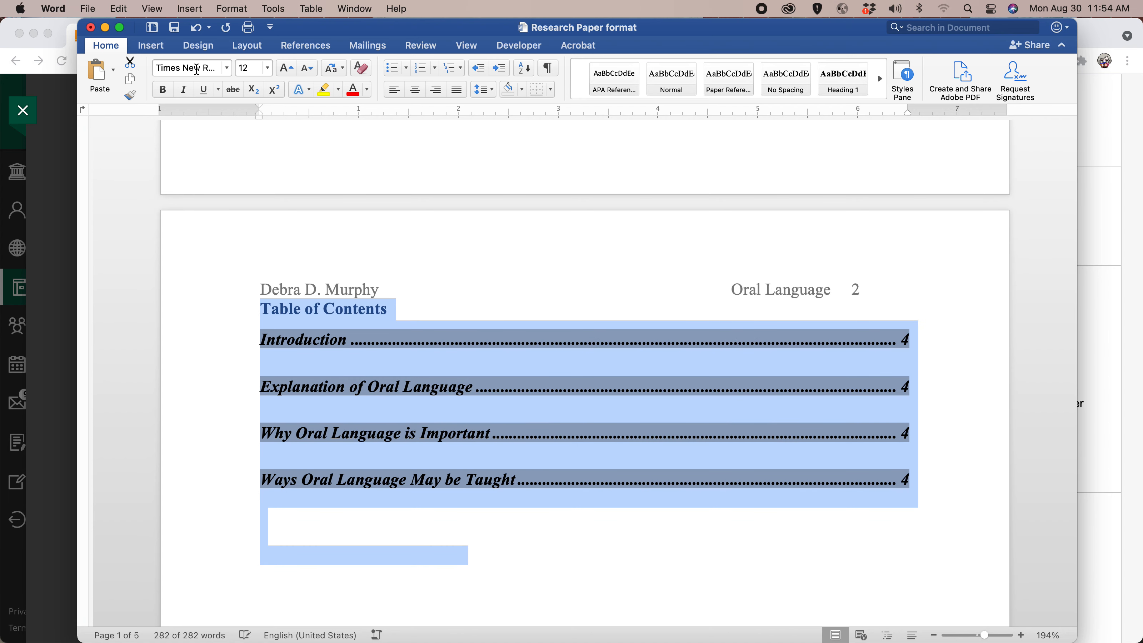
{"action": "left_click", "coordinate": [369, 93]}
{"action": "left_click", "coordinate": [370, 159]}
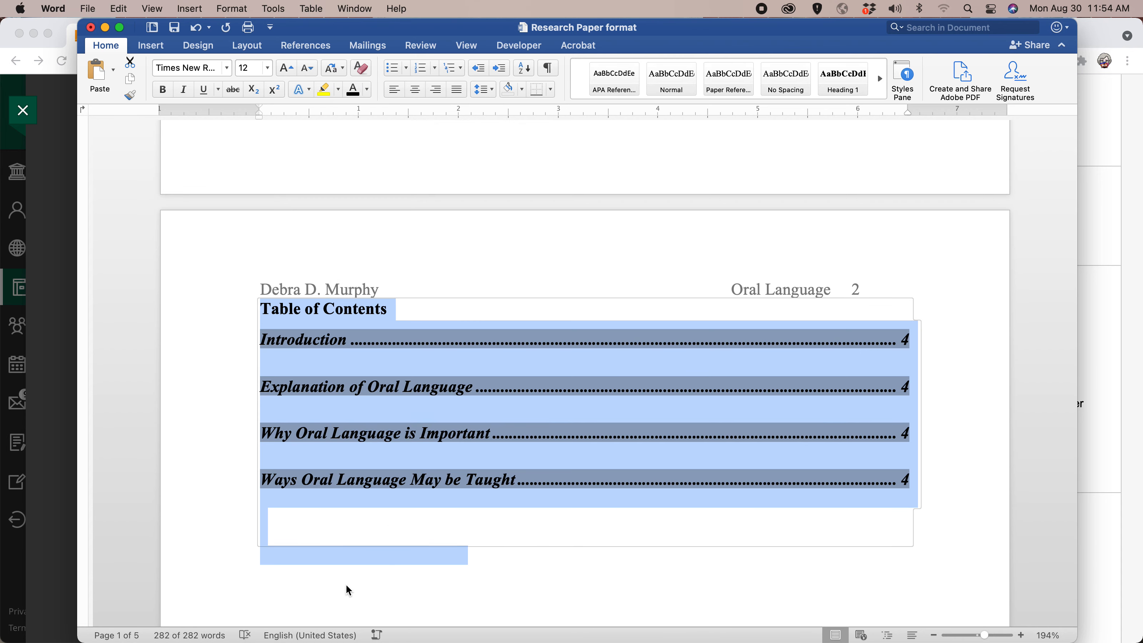
Add a "Conclusion" heading in the Heading 1 style above the "Section 5: Conclusion" line, keeping that line indented.
{"action": "left_click", "coordinate": [357, 529]}
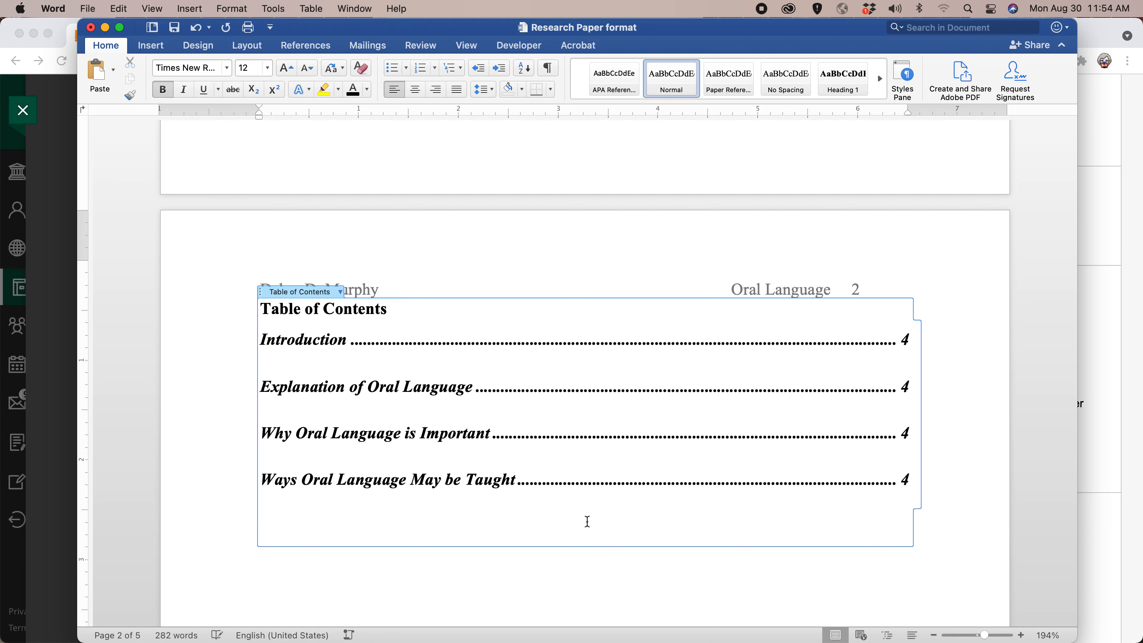
{"action": "scroll", "coordinate": [588, 523], "scroll_direction": "down", "scroll_amount": 10}
{"action": "scroll", "coordinate": [586, 522], "scroll_direction": "down", "scroll_amount": 15}
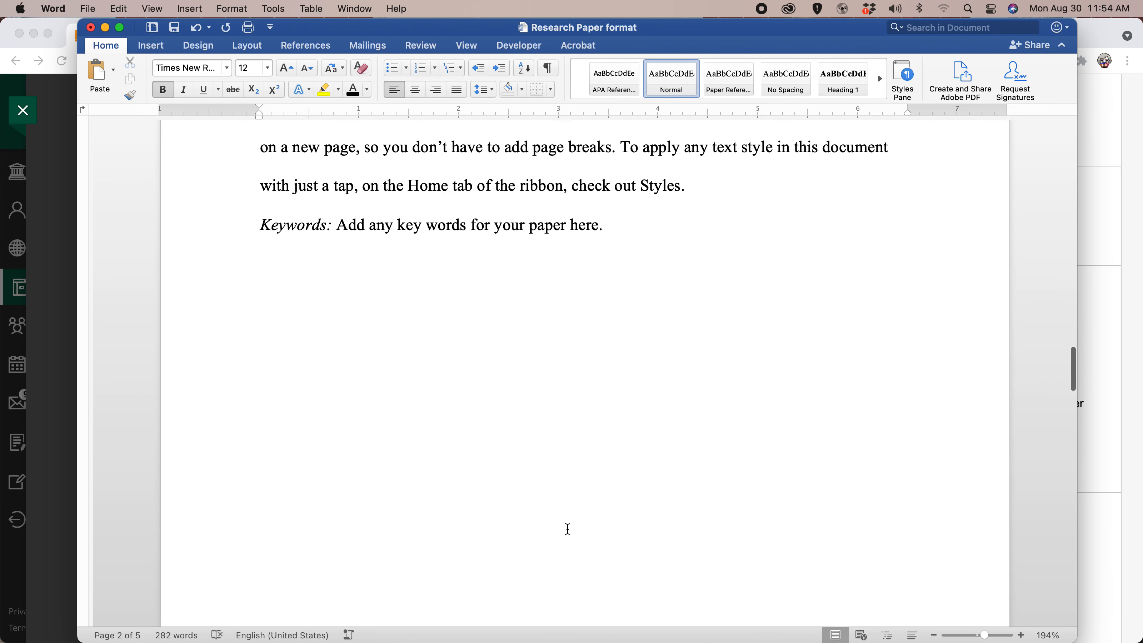
{"action": "scroll", "coordinate": [568, 530], "scroll_direction": "down", "scroll_amount": 10}
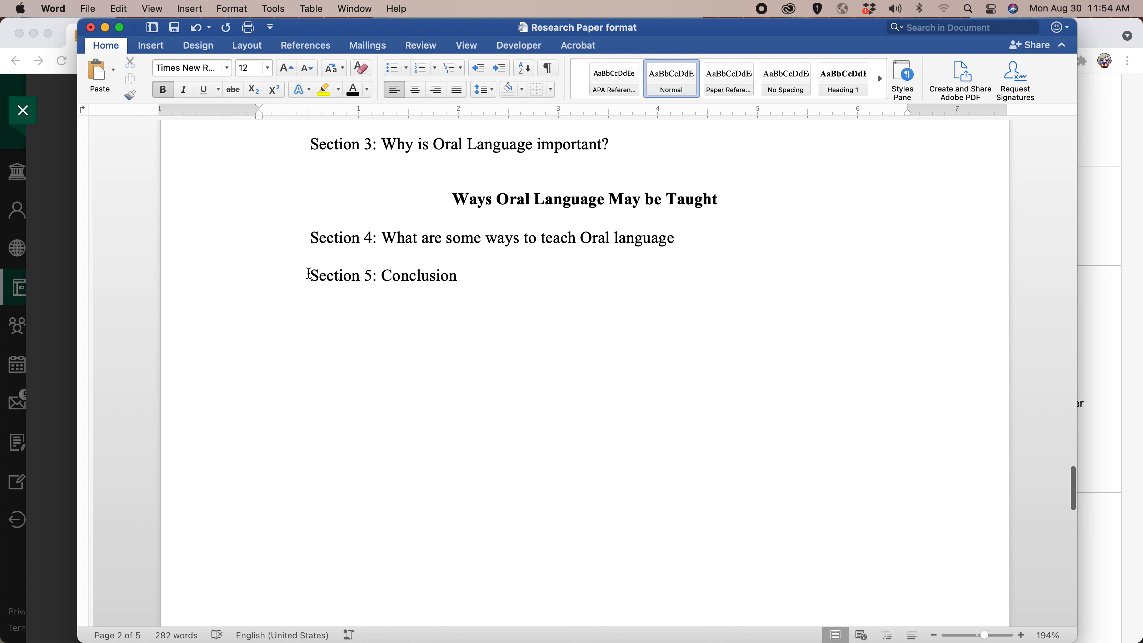
{"action": "left_click", "coordinate": [309, 273]}
{"action": "key", "text": "Return"}
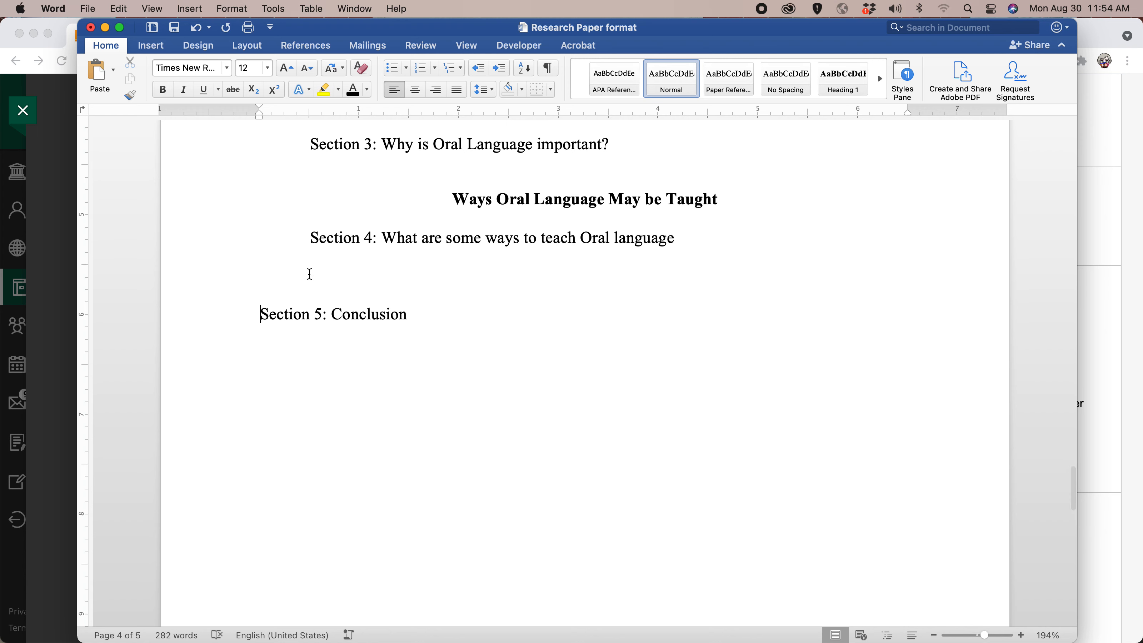
{"action": "key", "text": "Tab"}
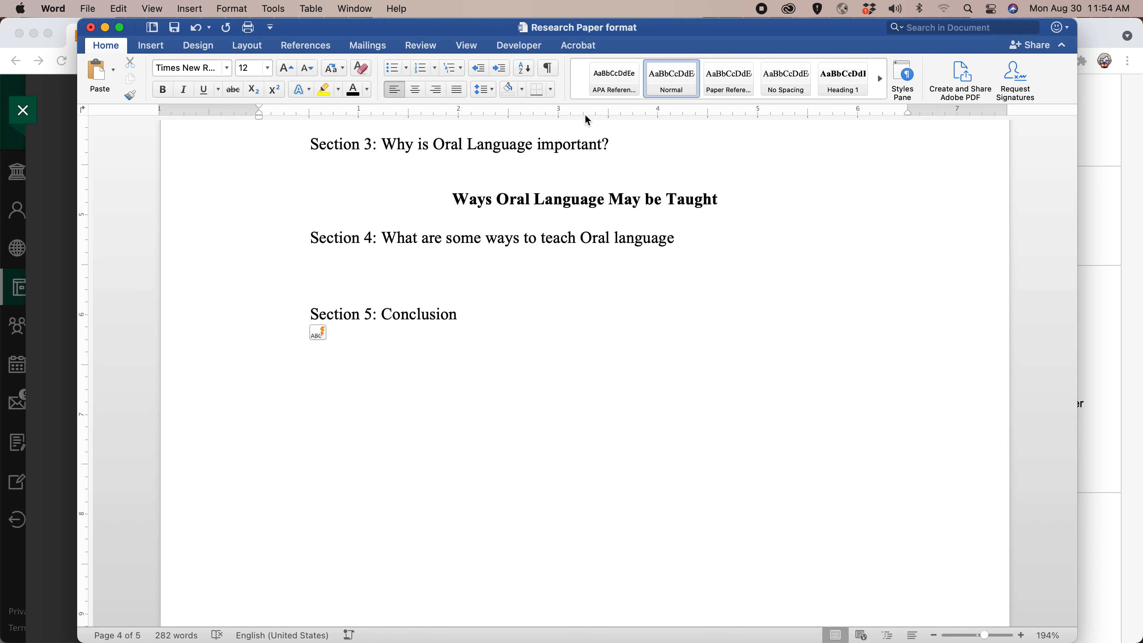
{"action": "left_click", "coordinate": [840, 87]}
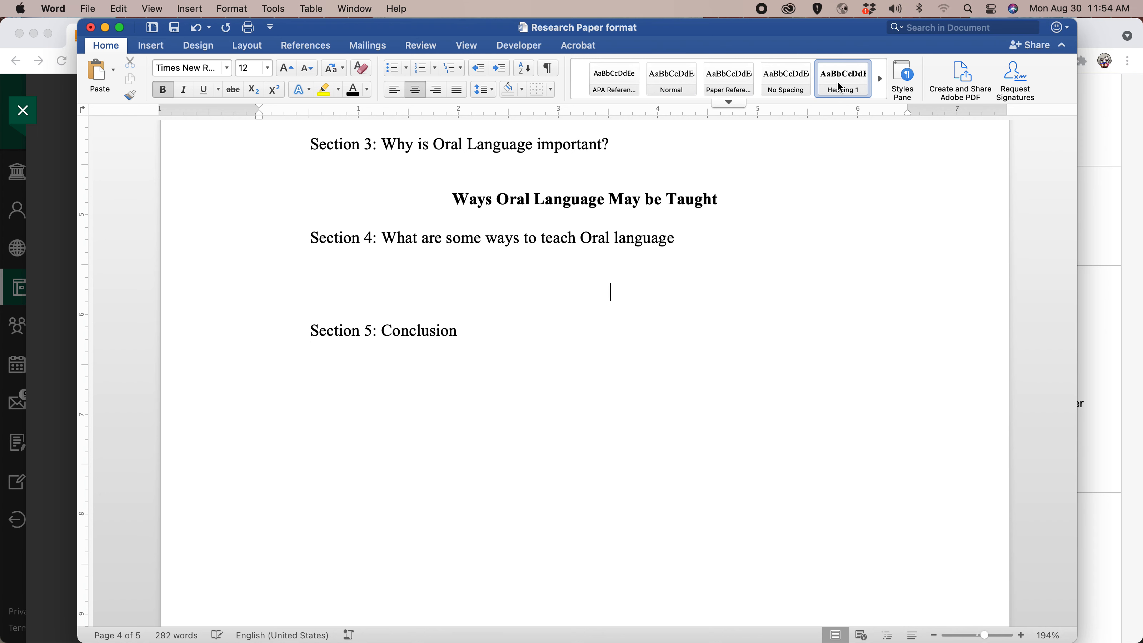
{"action": "type", "text": "Conclusion"}
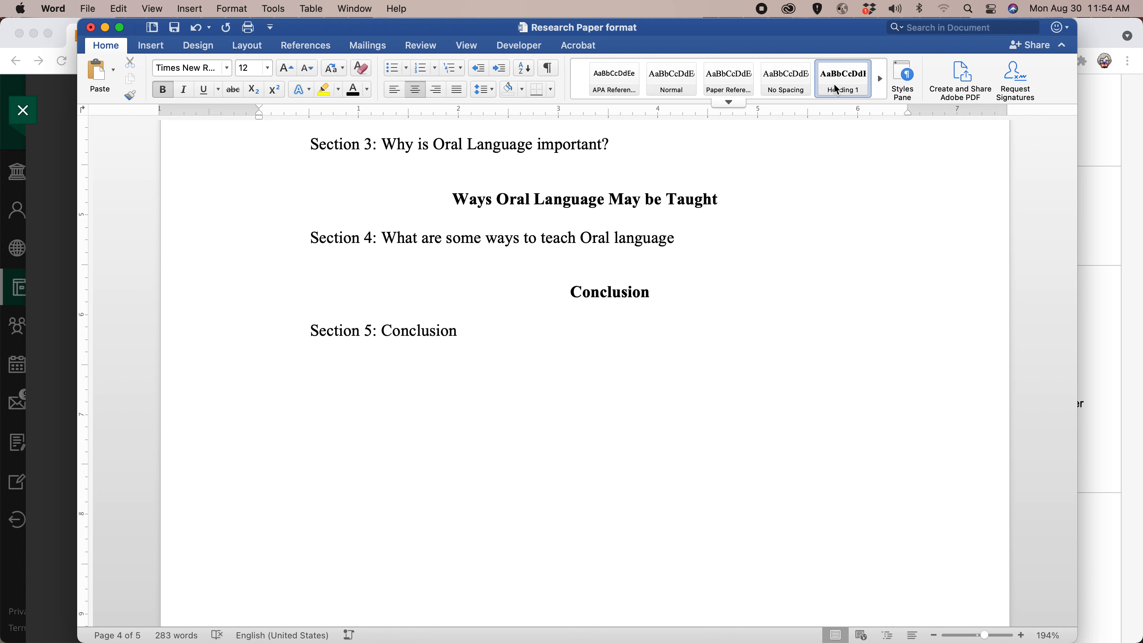
Apply the Heading 1 style to the "Abstract" title on page 3.
{"action": "scroll", "coordinate": [714, 237], "scroll_direction": "up", "scroll_amount": 2}
{"action": "scroll", "coordinate": [715, 236], "scroll_direction": "up", "scroll_amount": 20}
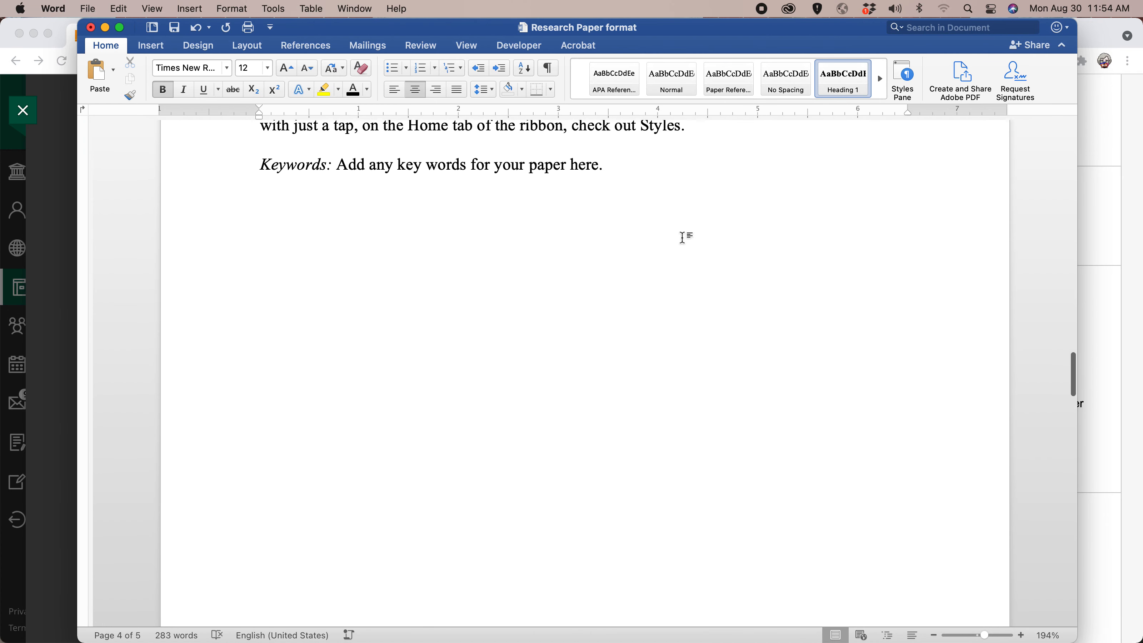
{"action": "scroll", "coordinate": [671, 237], "scroll_direction": "down", "scroll_amount": 10}
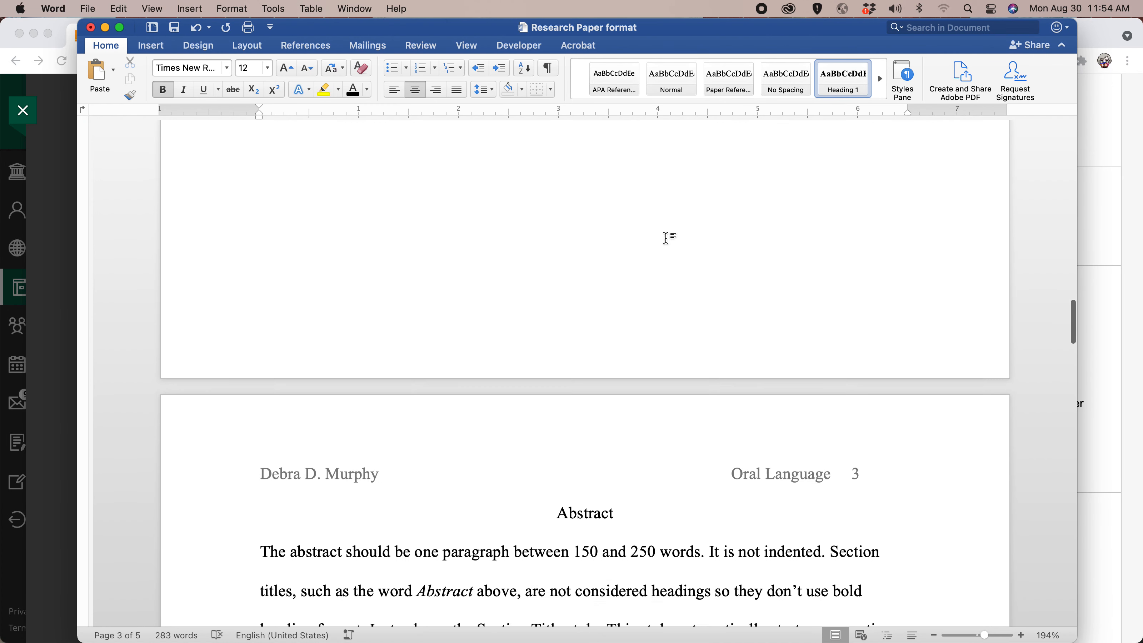
{"action": "triple_click", "coordinate": [582, 360]}
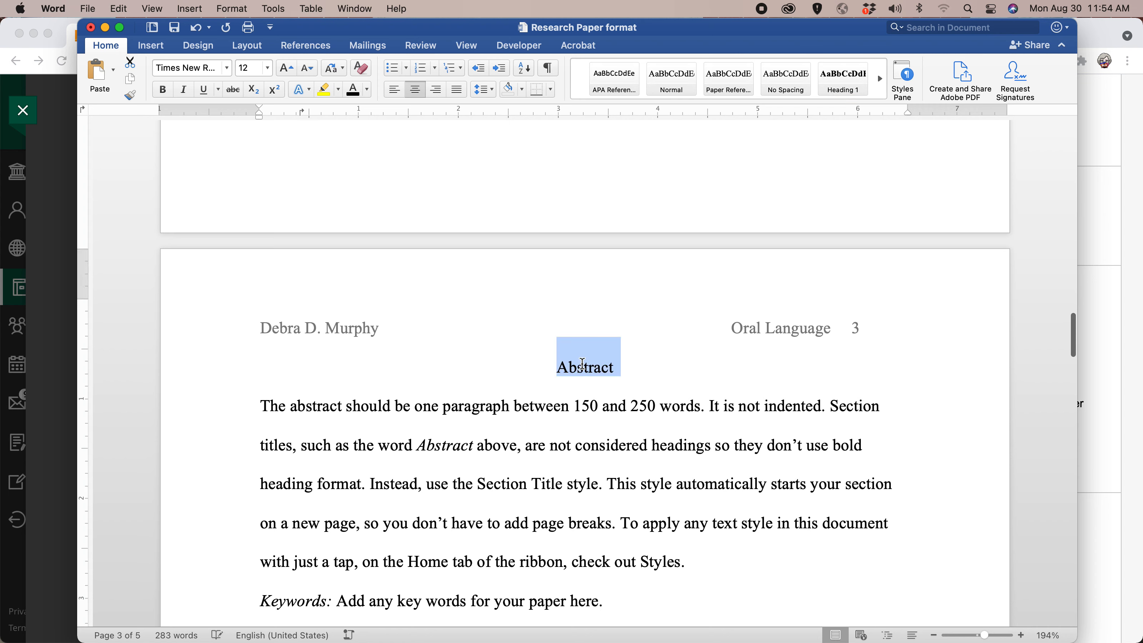
{"action": "left_click", "coordinate": [861, 87]}
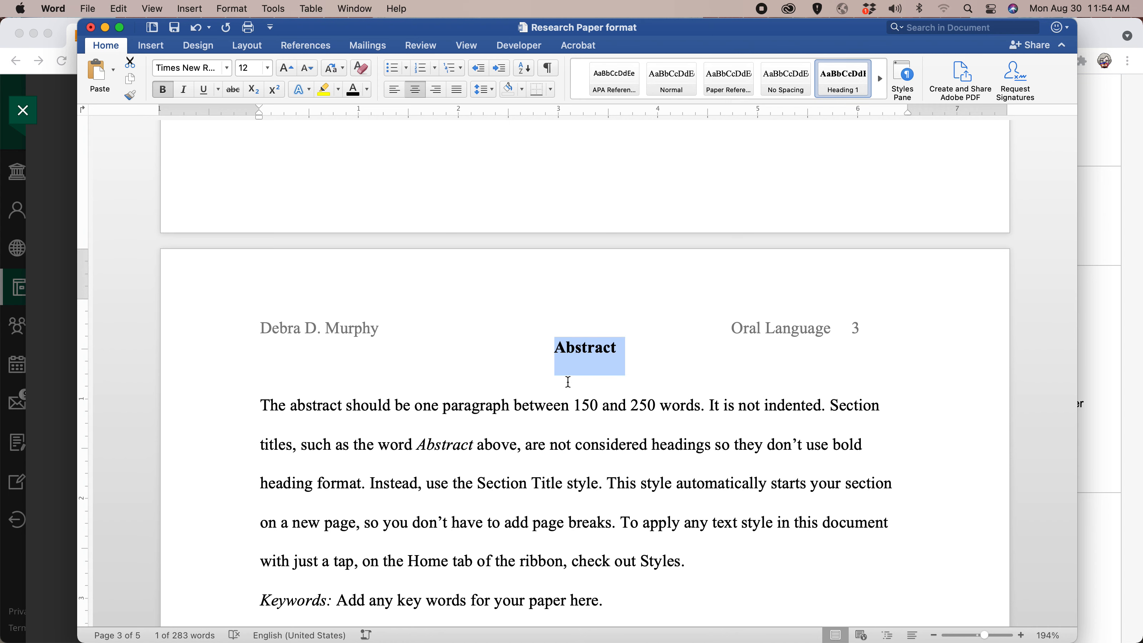
{"action": "left_click", "coordinate": [562, 381]}
Update the entire table of contents on page 2 to match the current headings.
{"action": "scroll", "coordinate": [560, 318], "scroll_direction": "up", "scroll_amount": 10}
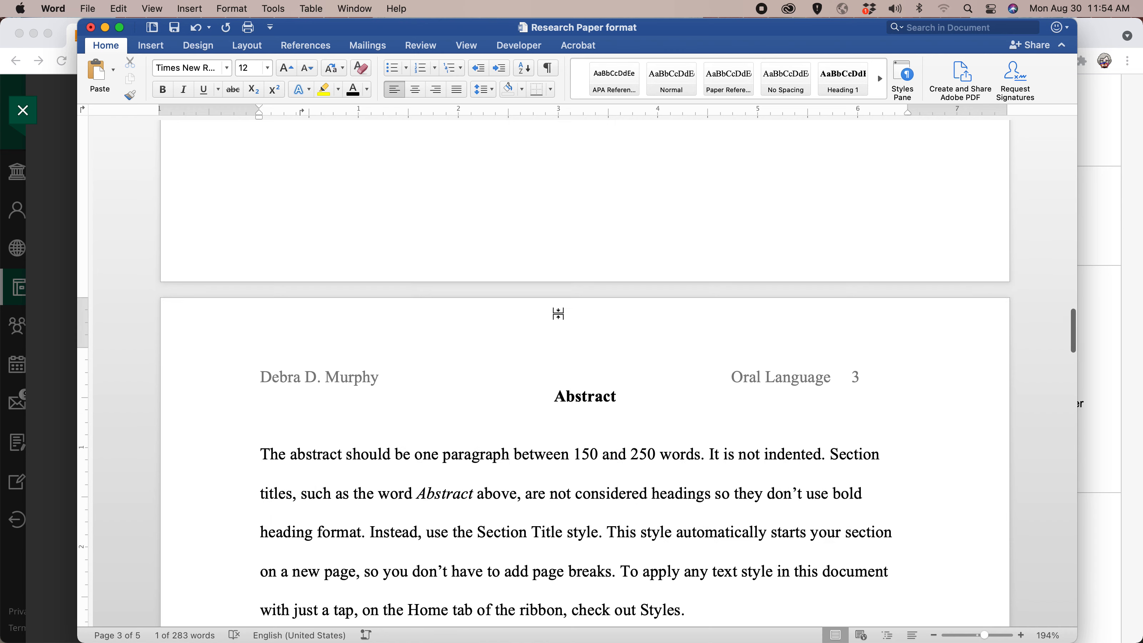
{"action": "scroll", "coordinate": [557, 314], "scroll_direction": "up", "scroll_amount": 6}
{"action": "scroll", "coordinate": [557, 319], "scroll_direction": "down", "scroll_amount": 2}
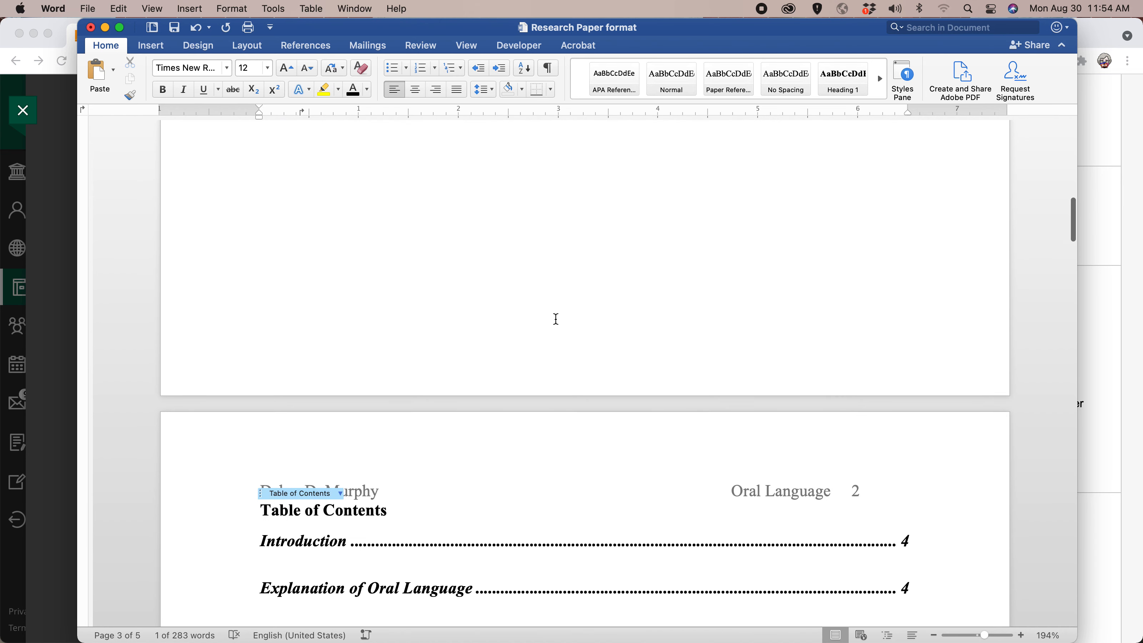
{"action": "left_click", "coordinate": [310, 458]}
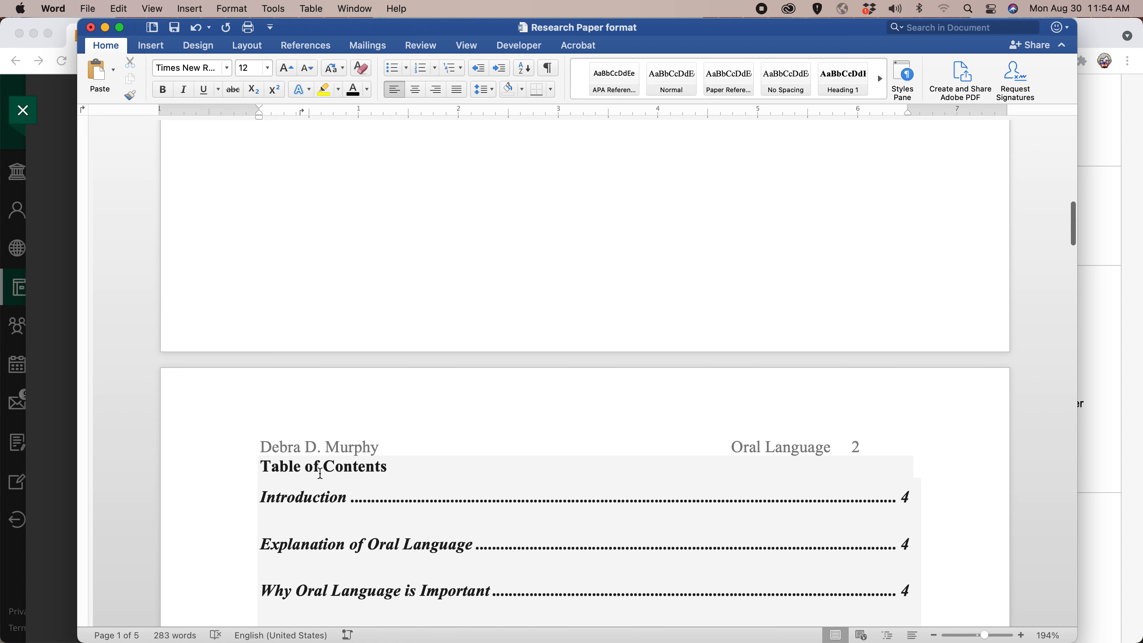
{"action": "left_click", "coordinate": [321, 472]}
{"action": "left_click", "coordinate": [341, 449]}
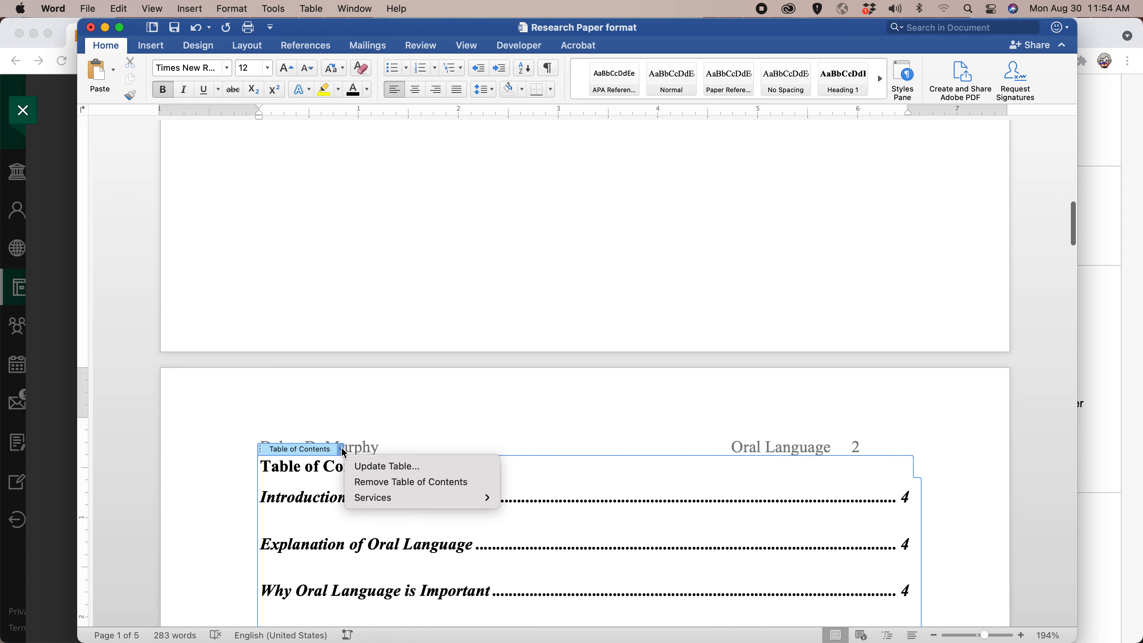
{"action": "left_click", "coordinate": [369, 467]}
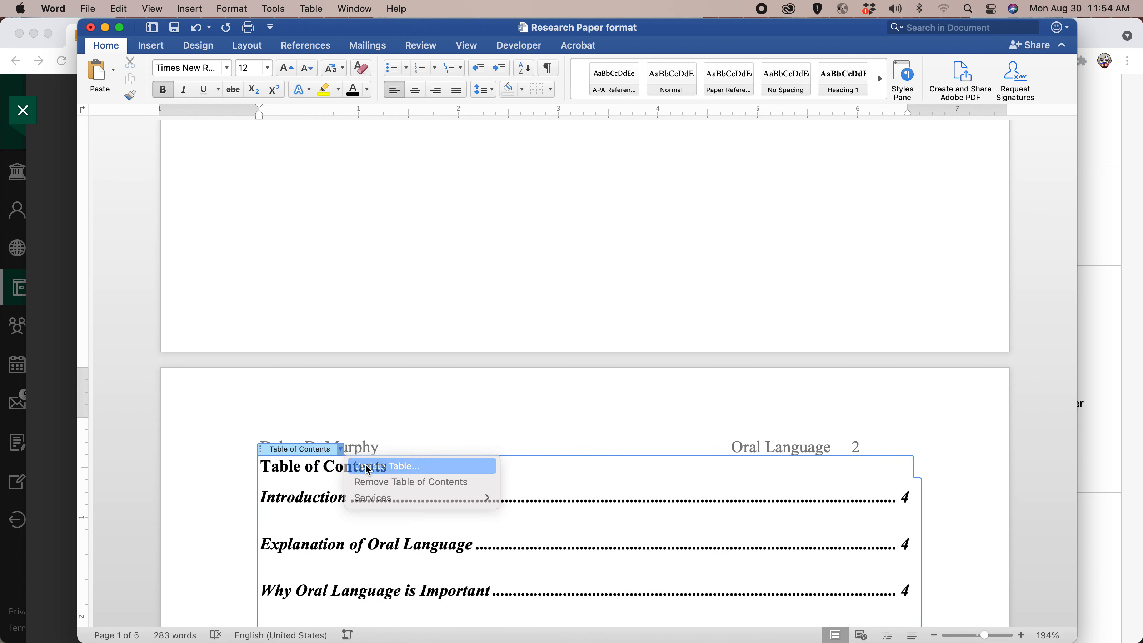
{"action": "left_click", "coordinate": [444, 232]}
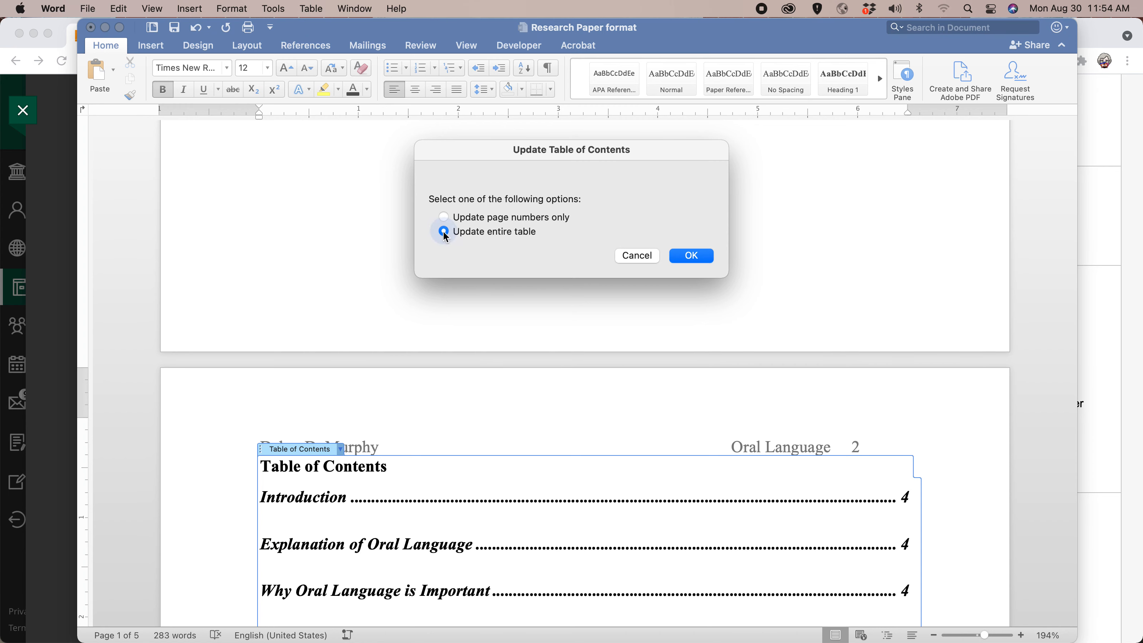
{"action": "left_click", "coordinate": [691, 255]}
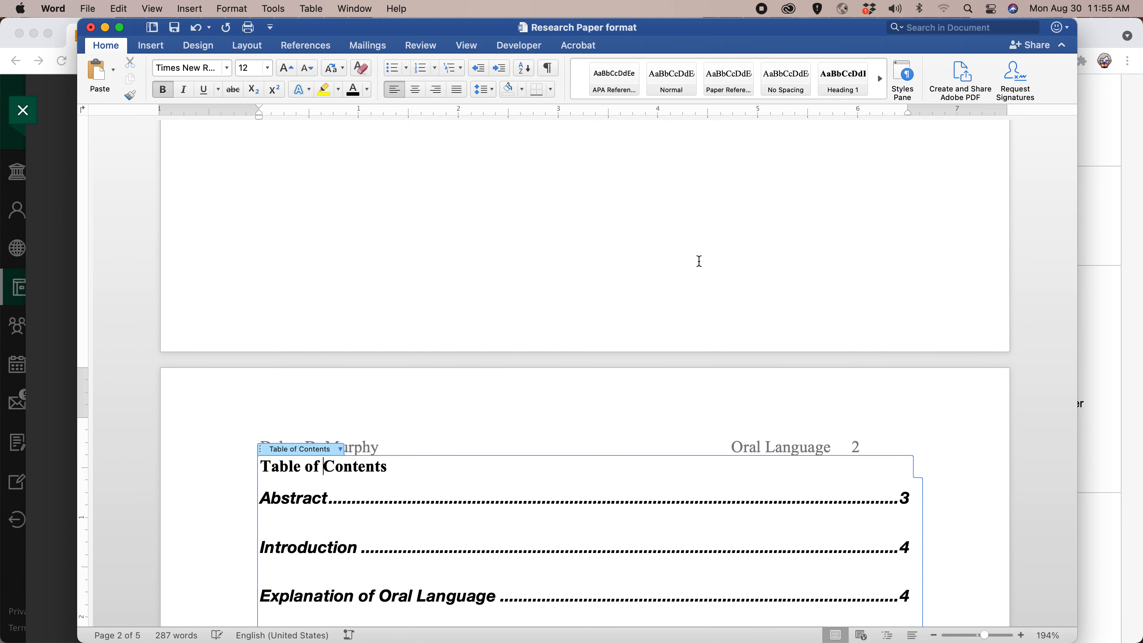
Review the updated table of contents entries, the Conclusion section and the References page.
{"action": "scroll", "coordinate": [698, 261], "scroll_direction": "down", "scroll_amount": 5}
{"action": "scroll", "coordinate": [701, 266], "scroll_direction": "up", "scroll_amount": 1}
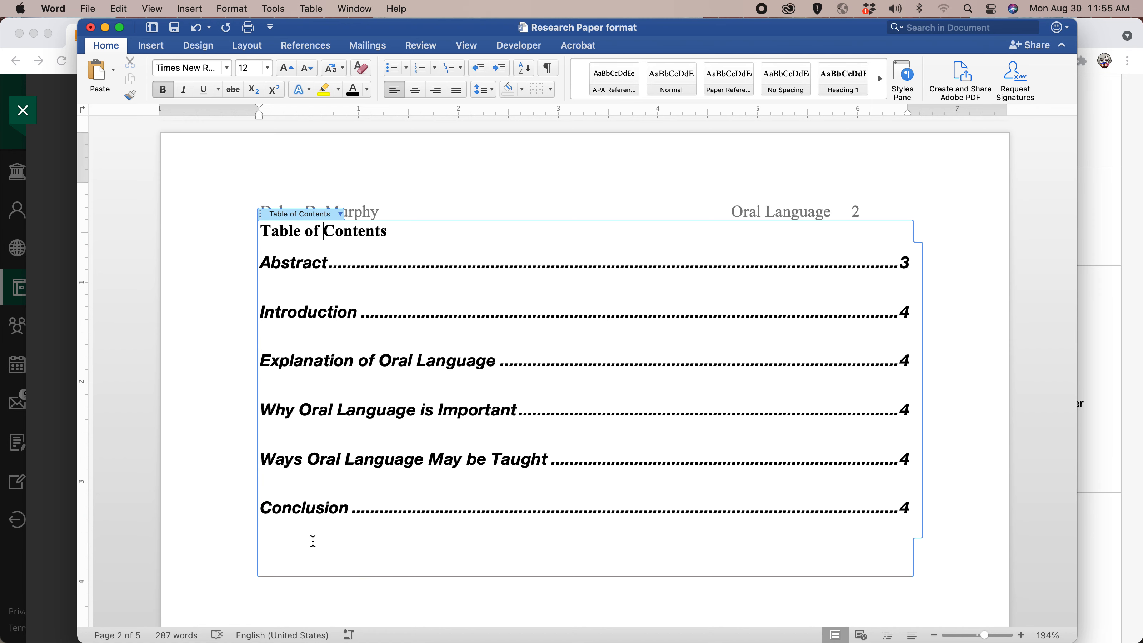
{"action": "scroll", "coordinate": [485, 572], "scroll_direction": "down", "scroll_amount": 5}
{"action": "left_click", "coordinate": [505, 562]}
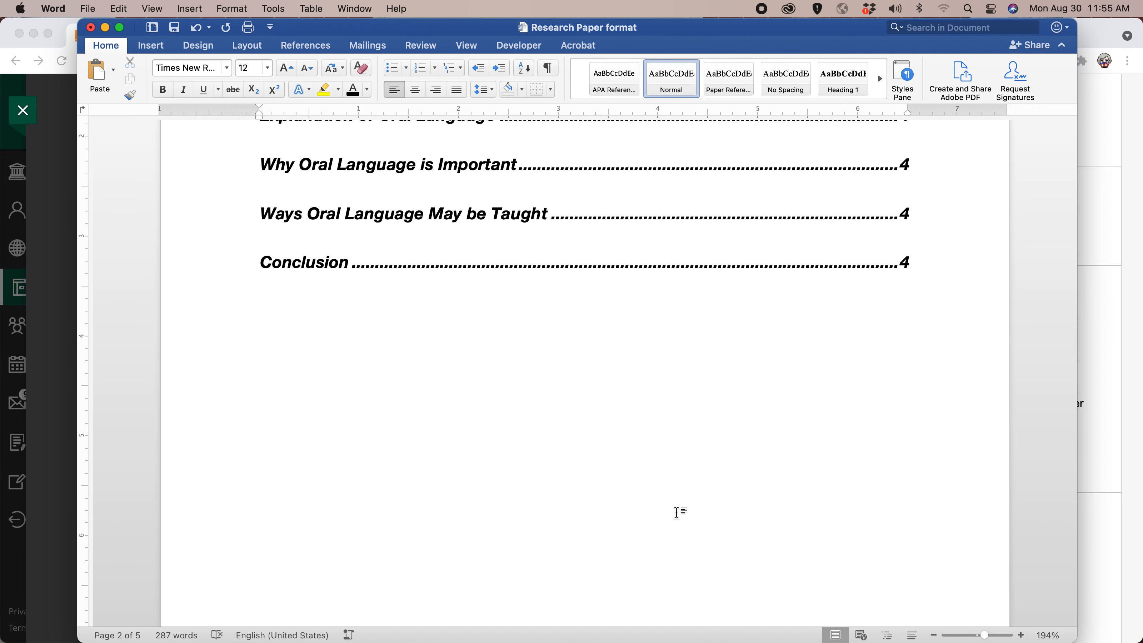
{"action": "scroll", "coordinate": [677, 512], "scroll_direction": "down", "scroll_amount": 10}
{"action": "scroll", "coordinate": [677, 512], "scroll_direction": "down", "scroll_amount": 15}
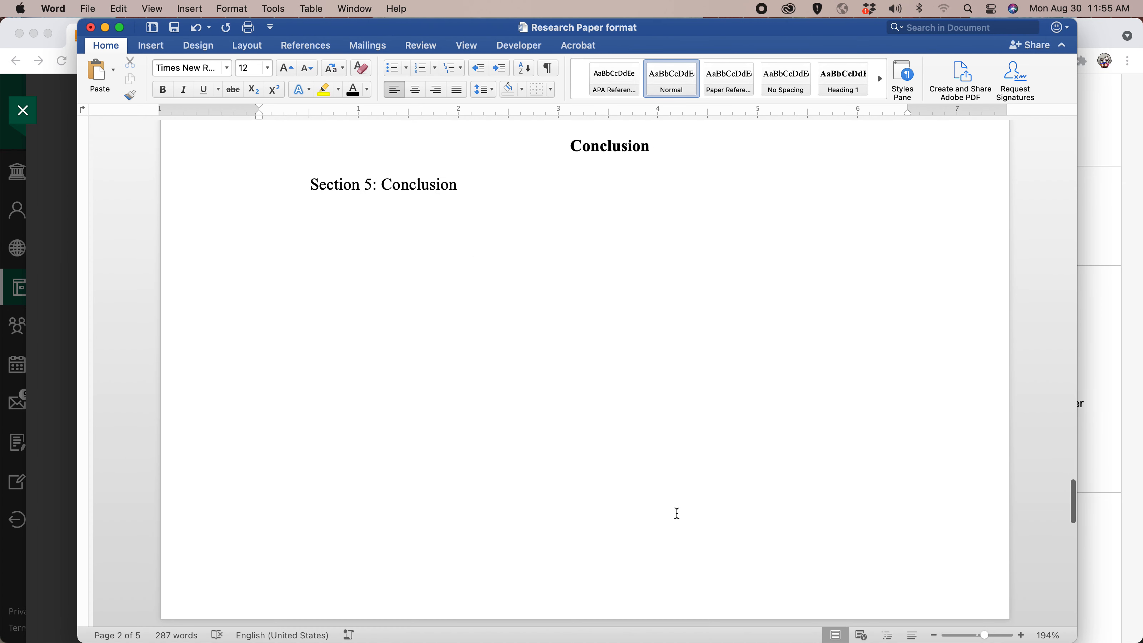
{"action": "scroll", "coordinate": [677, 512], "scroll_direction": "down", "scroll_amount": 15}
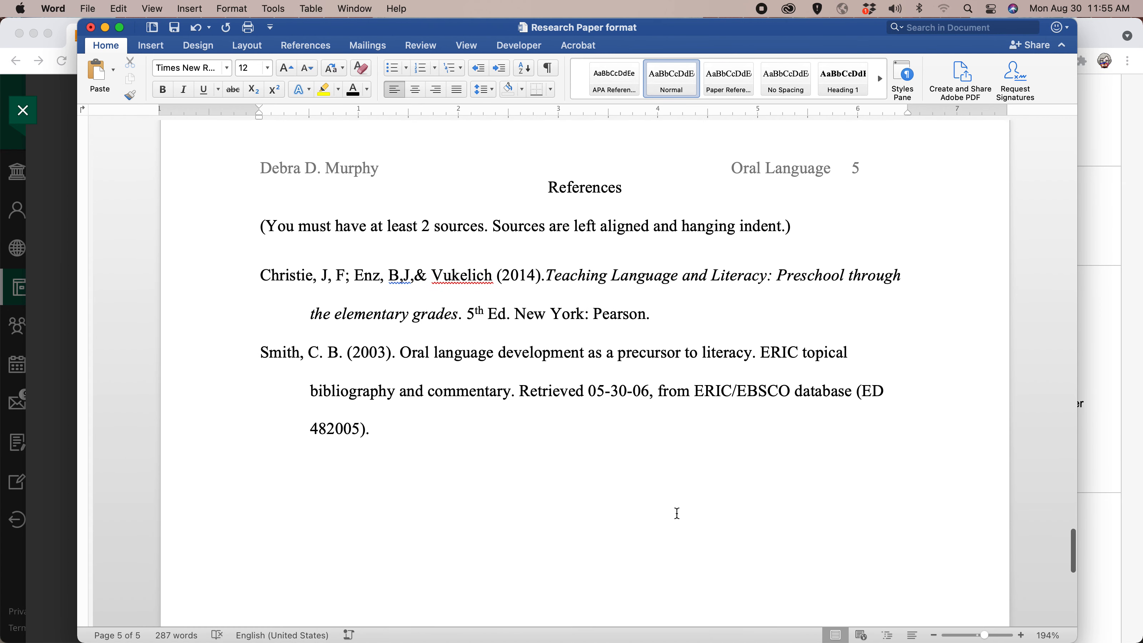